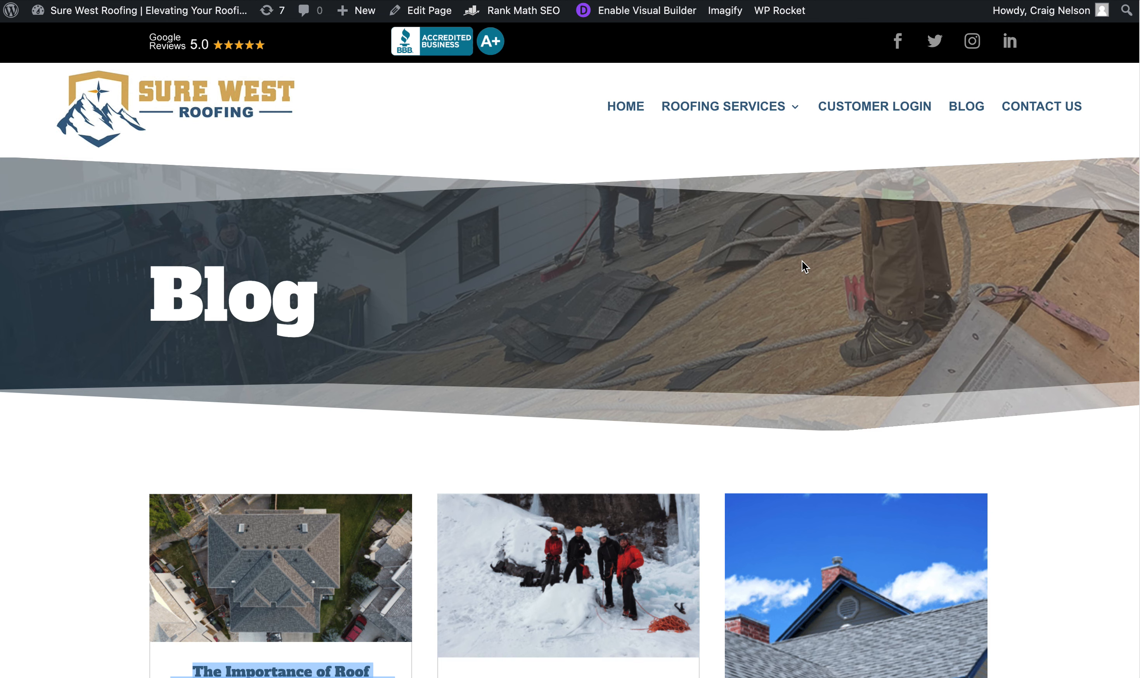
Examine the three article cards on the Blog page, including their images, titles and excerpts
scroll(606, 330, "down", 5)
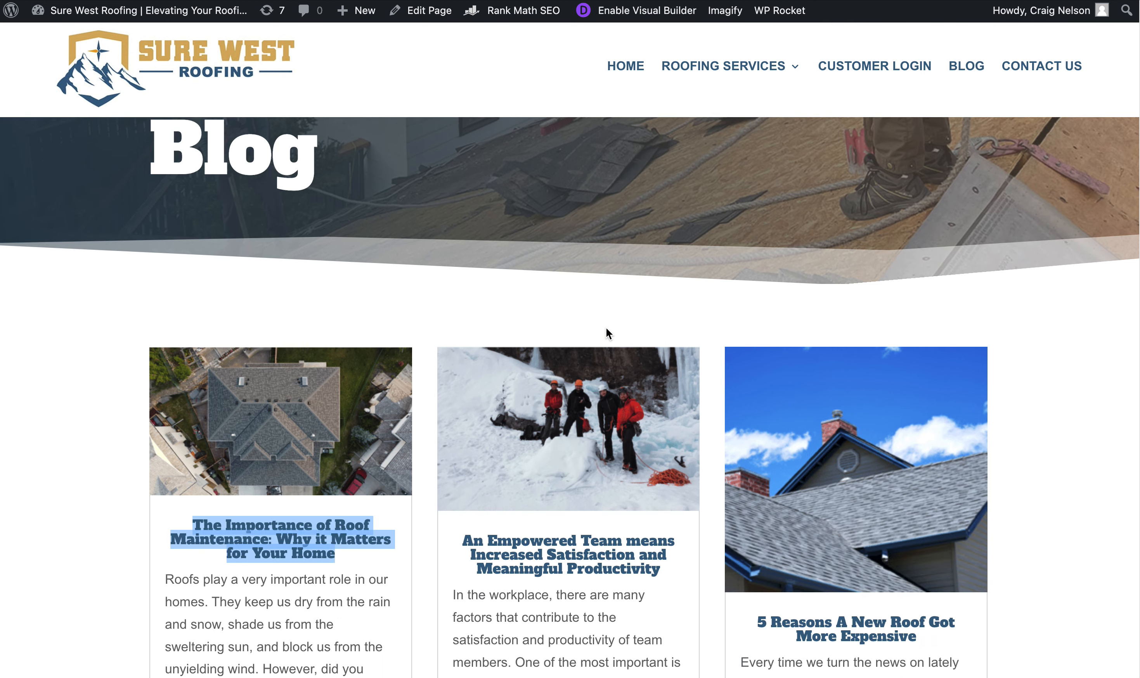
left_click(1046, 395)
scroll(817, 355, "down", 3)
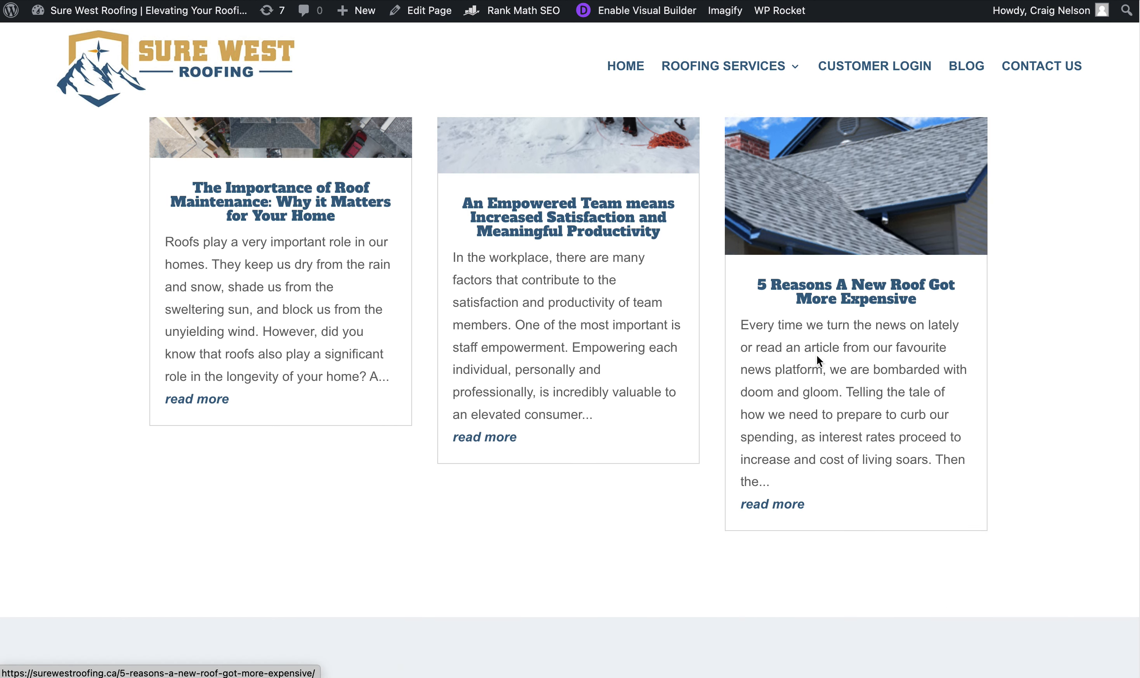
scroll(817, 357, "up", 1)
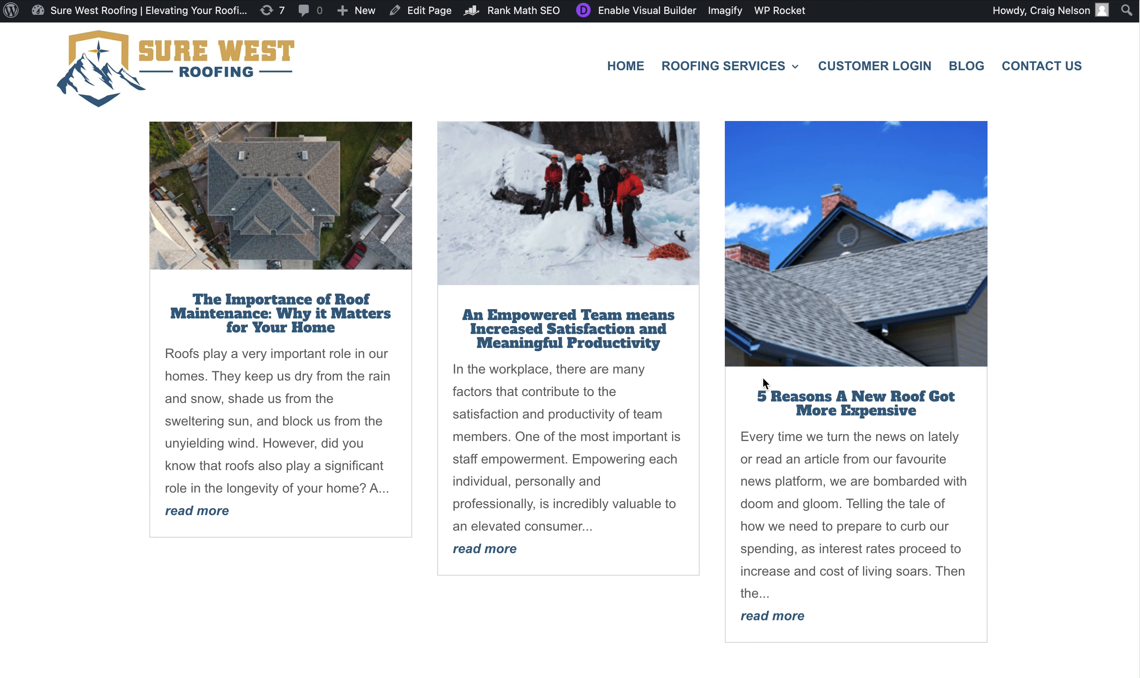
scroll(906, 346, "up", 3)
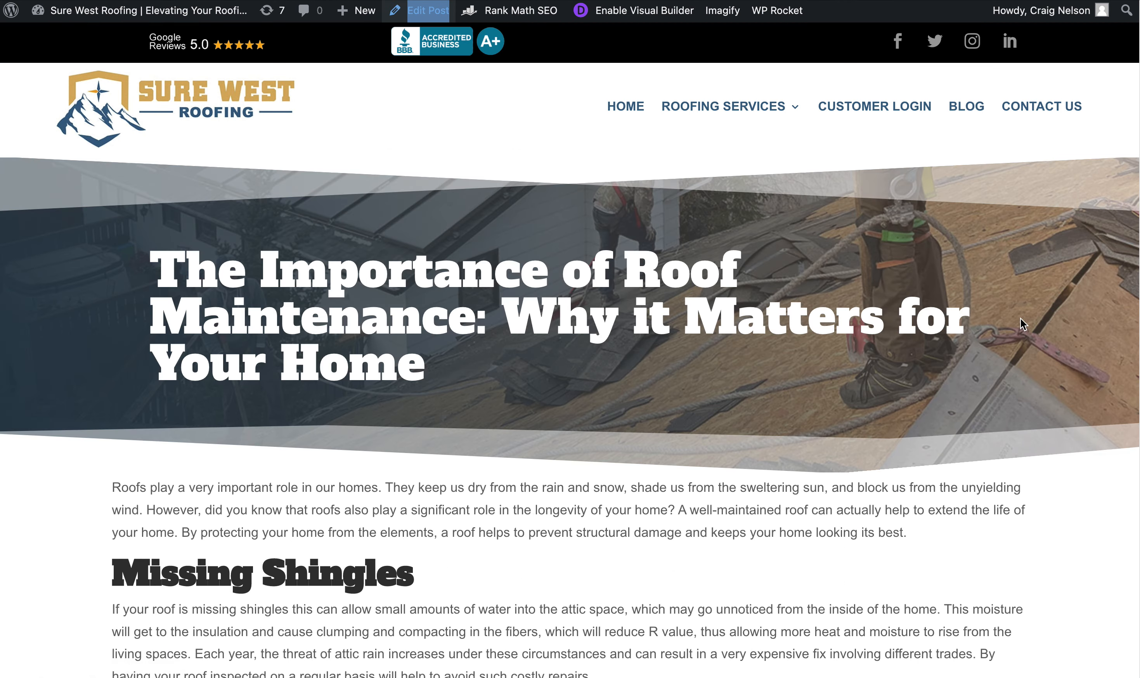
Examine the title banner, introduction and opening sections of the published roof maintenance article
left_click(1006, 319)
scroll(911, 410, "down", 6)
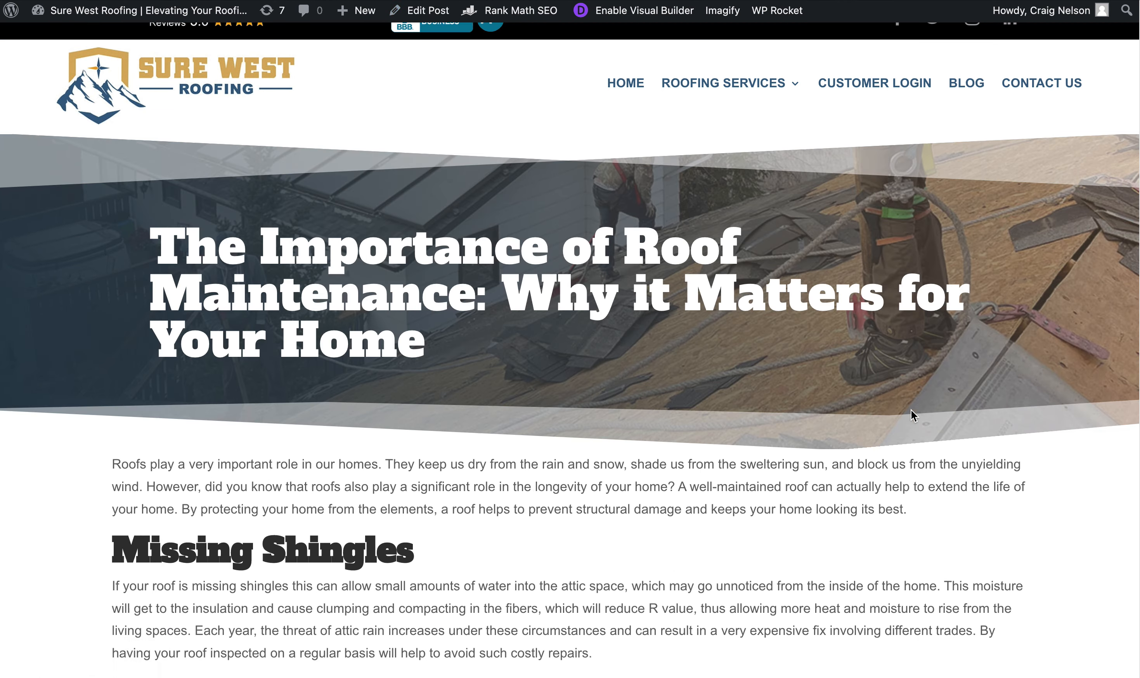
scroll(911, 410, "up", 5)
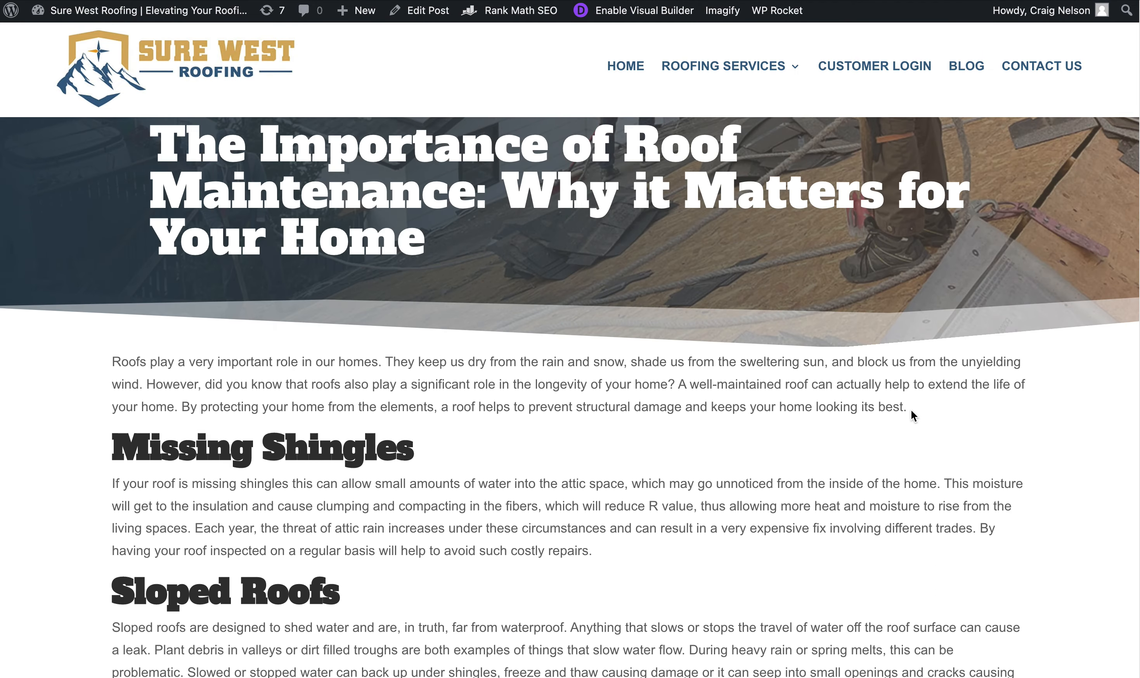
scroll(889, 400, "up", 2)
scroll(890, 400, "down", 2)
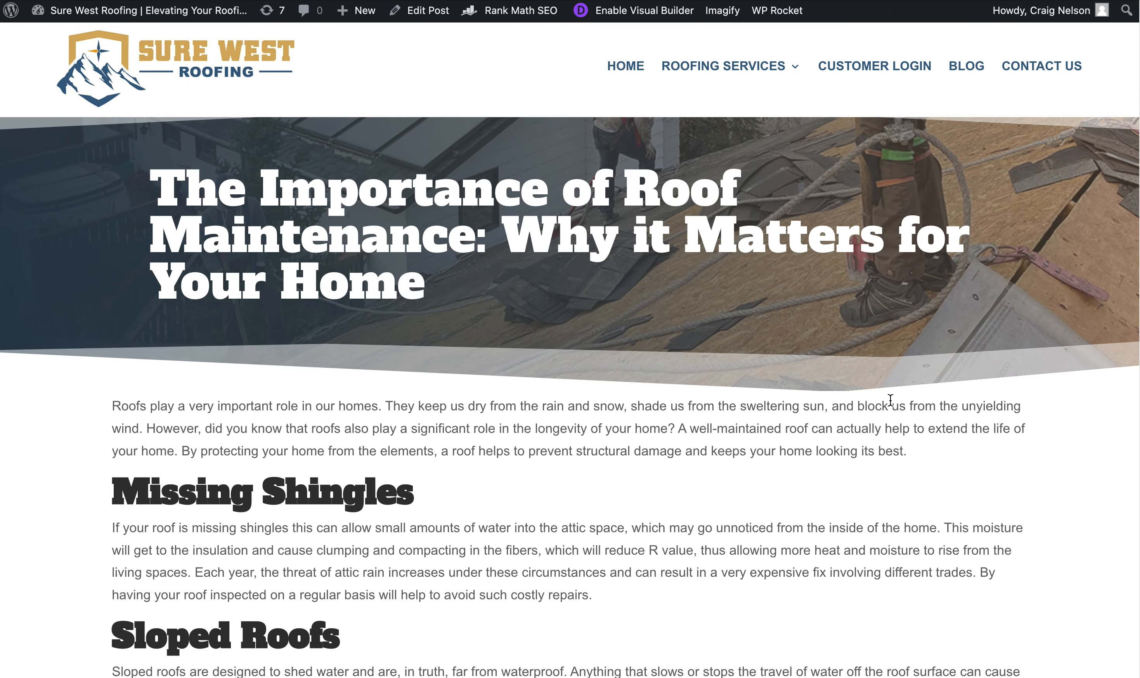
scroll(890, 400, "down", 3)
scroll(889, 400, "down", 3)
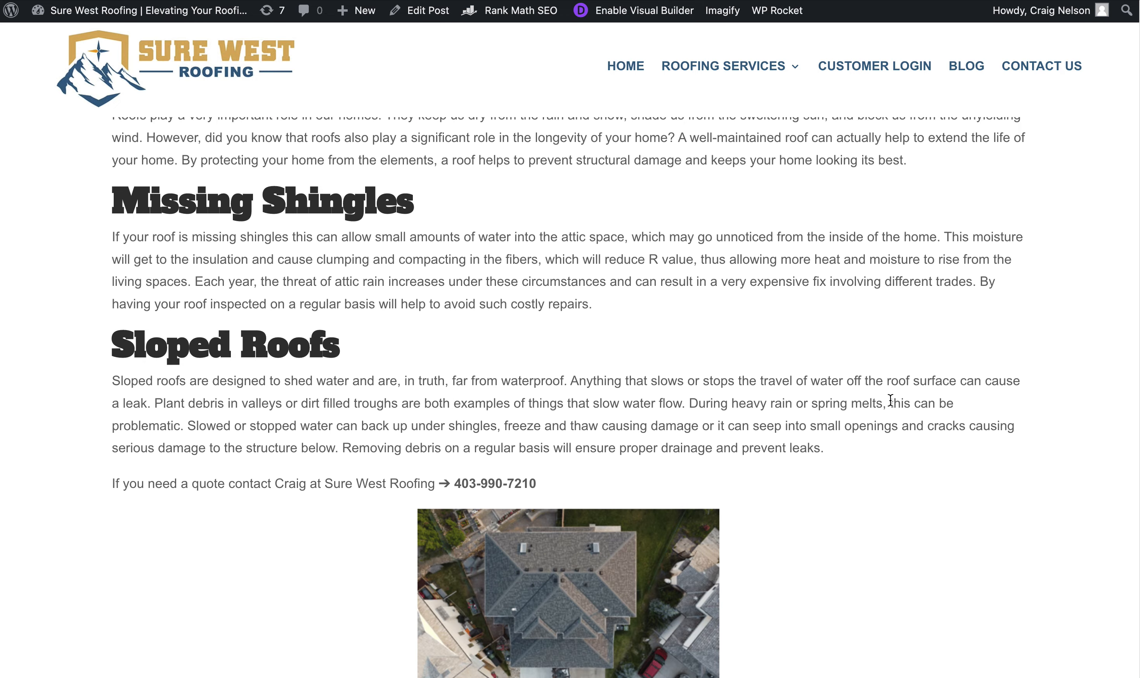
scroll(890, 399, "up", 3)
Examine the article's section headings, roof image, quote contact line and closing Final Thoughts section
mouse_move(413, 326)
left_mouse_down()
mouse_move(111, 327)
mouse_move(415, 324)
left_mouse_up()
left_click_drag(352, 468, 83, 459)
scroll(429, 394, "down", 10)
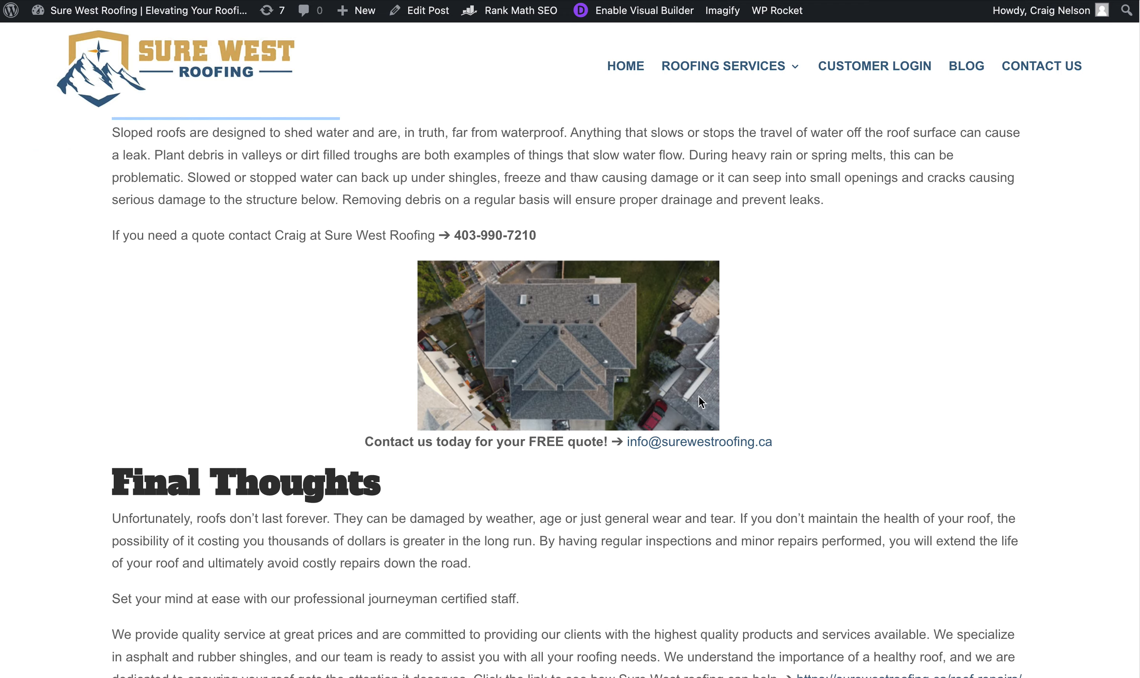
left_click(517, 309)
left_click_drag(517, 307, 681, 273)
scroll(827, 370, "down", 7)
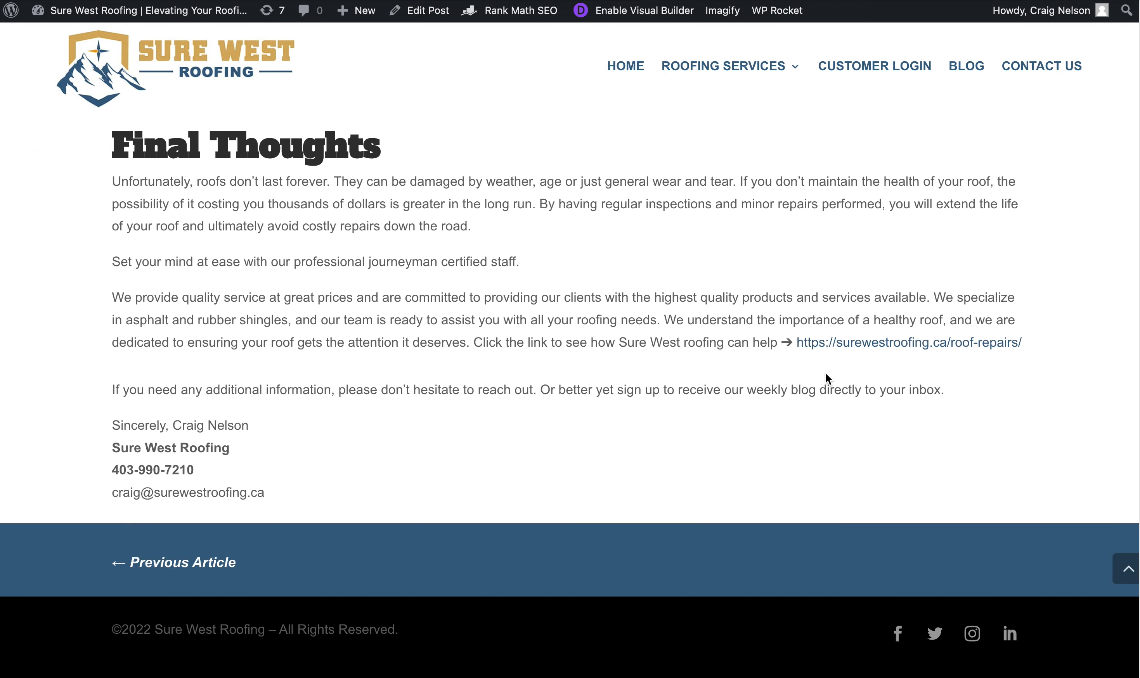
scroll(825, 373, "up", 19)
scroll(825, 372, "up", 2)
Return to the Blog page and examine the featured images of the three article cards
left_click(860, 1)
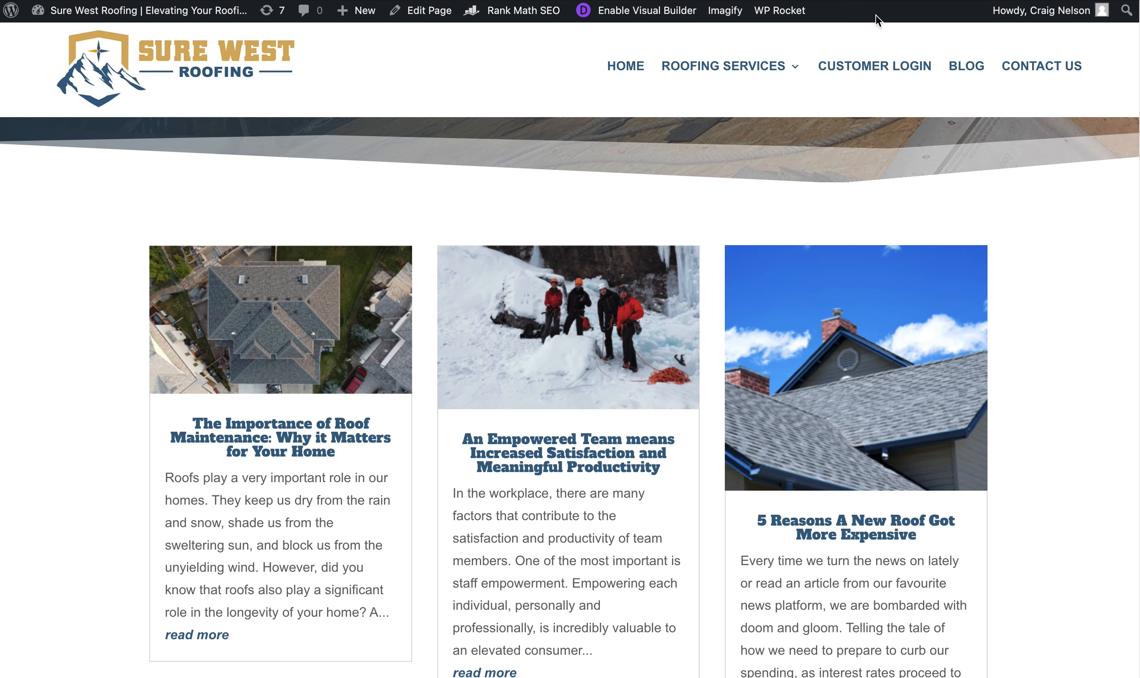
left_click_drag(315, 340, 294, 312)
left_click_drag(558, 357, 566, 303)
left_click_drag(829, 364, 837, 277)
Bring up the roof maintenance post in the WordPress editor and dismiss the SEO notice about the trashed post
key("ctrl+Tab")
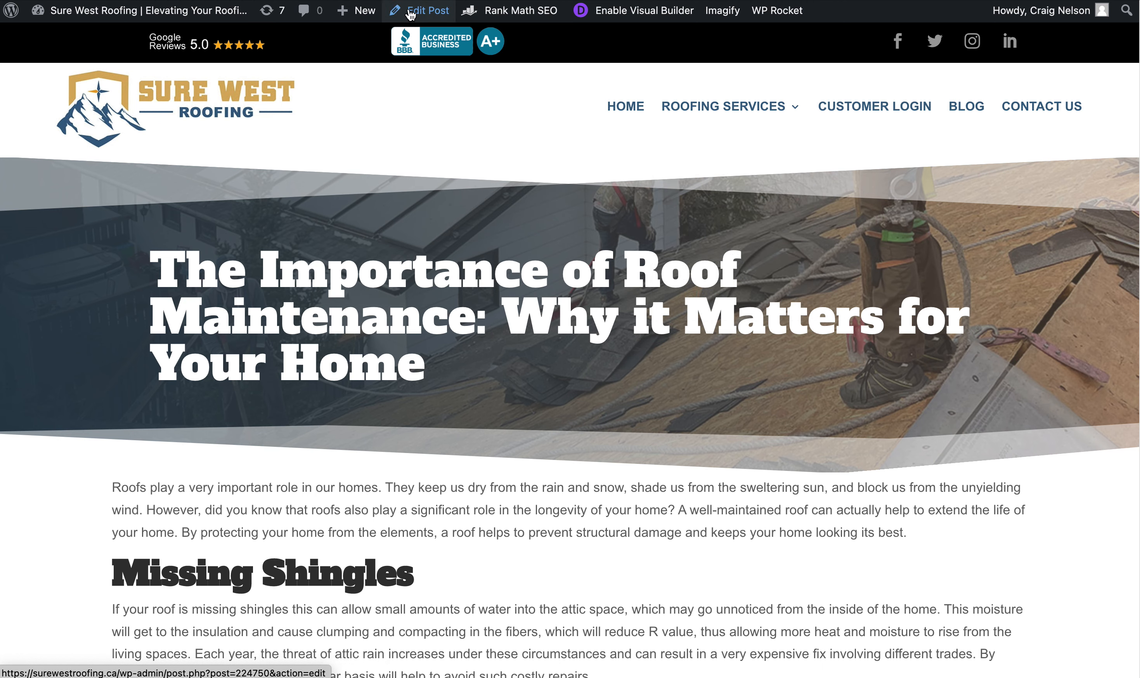
mouse_move(504, 1)
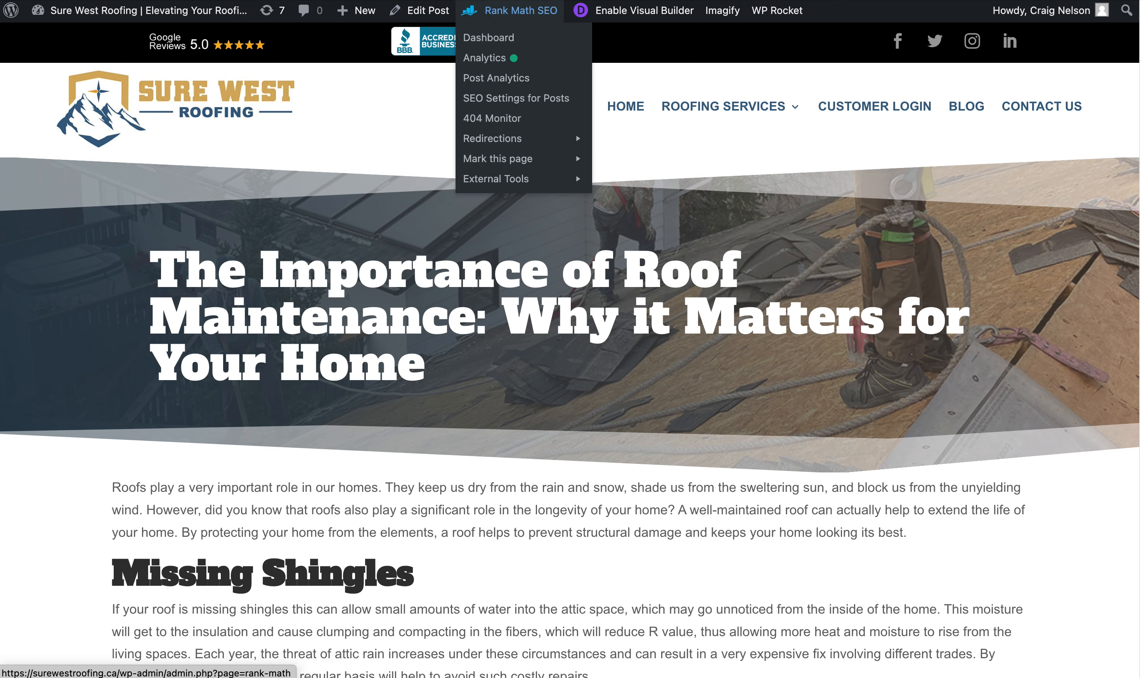
key("ctrl+Tab")
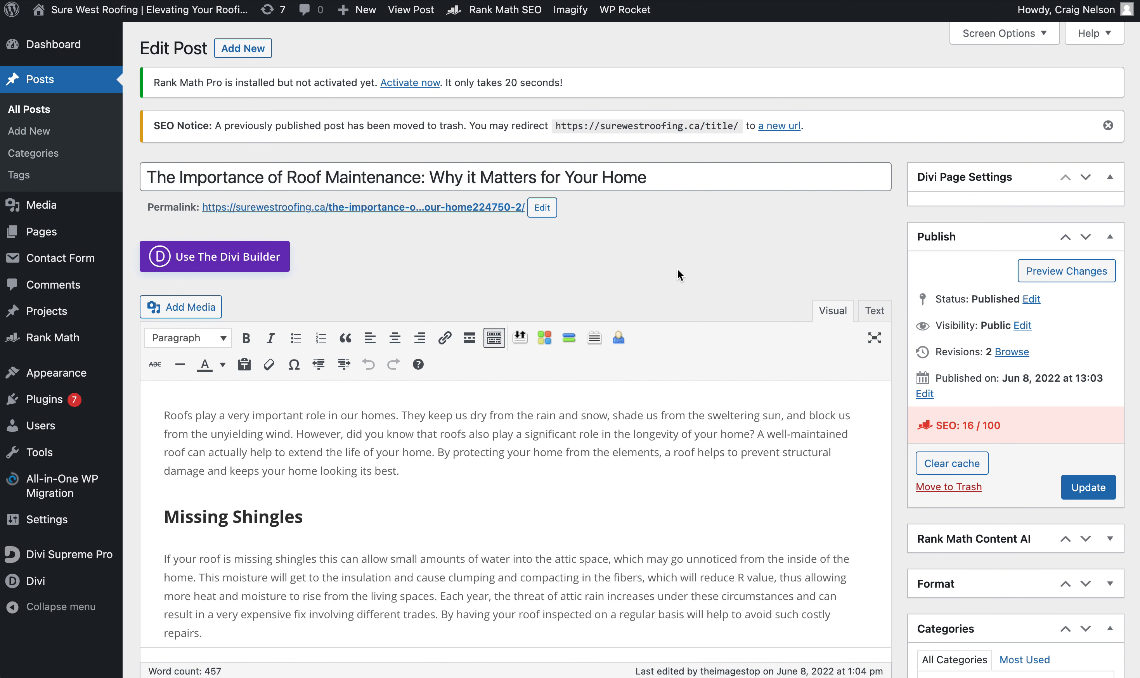
left_click(1108, 126)
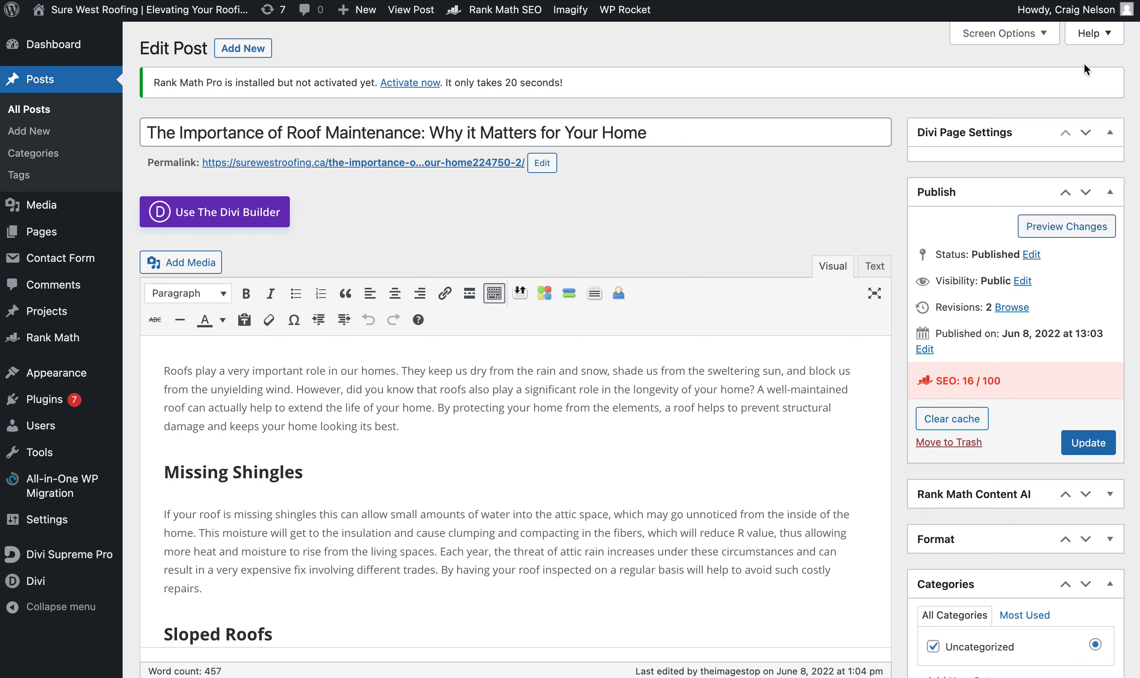
Examine the post's title and opening paragraph, and check the text style applied to that paragraph
triple_click(641, 129)
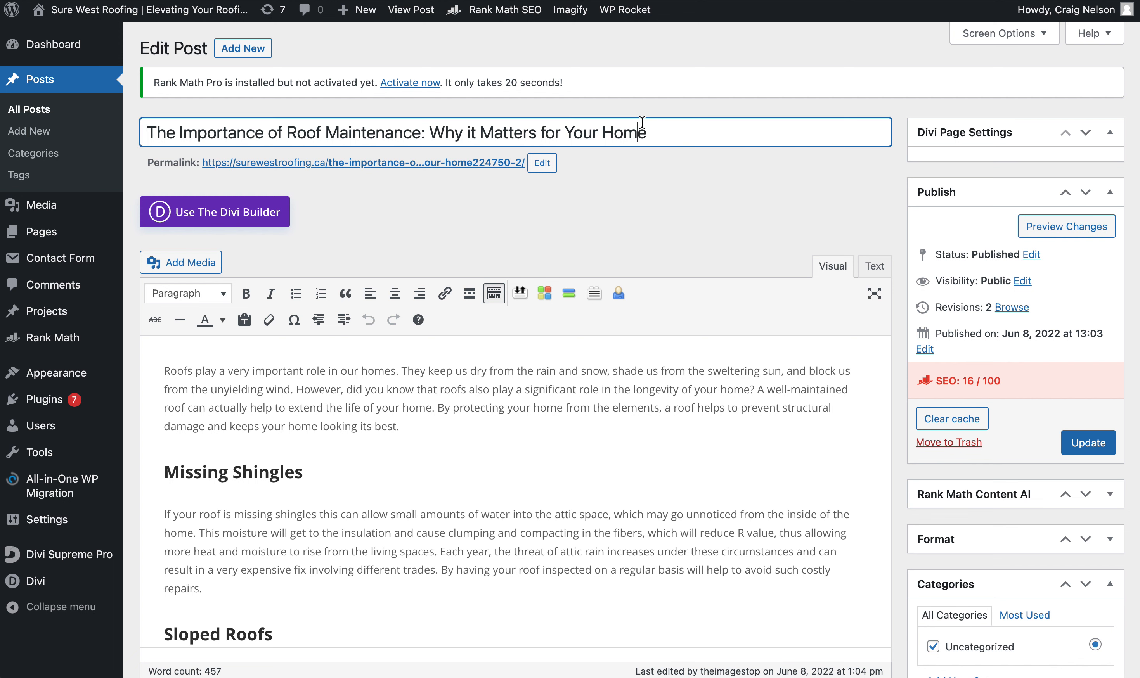
left_click(499, 388)
left_click_drag(485, 420, 183, 371)
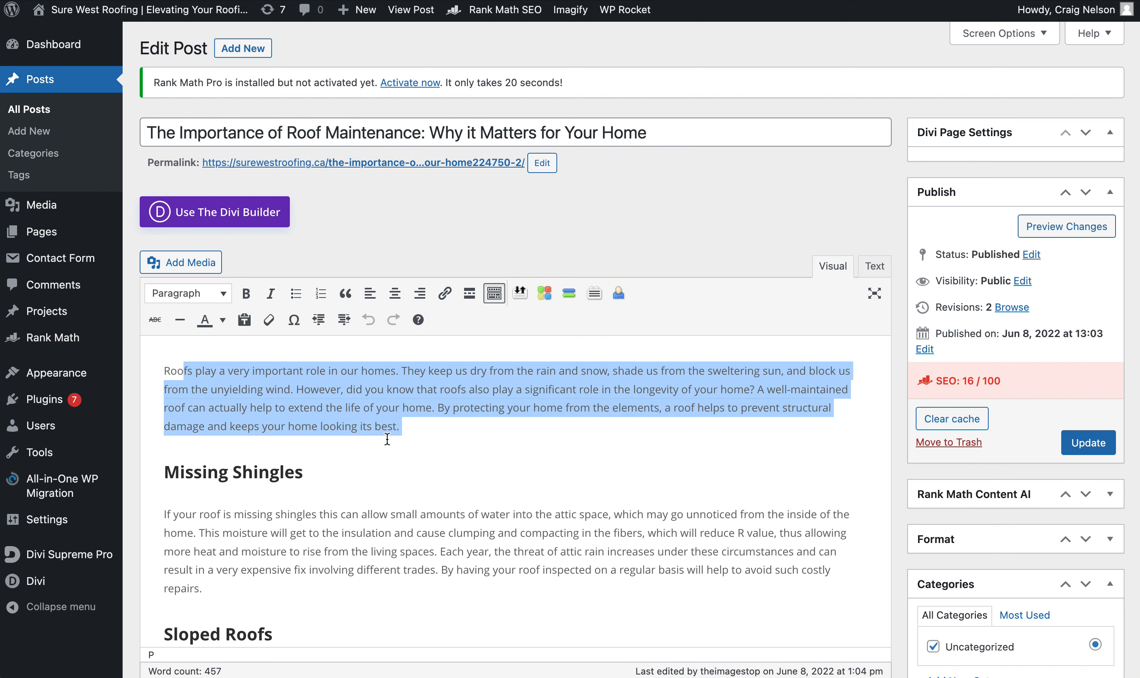
scroll(185, 366, "down", 1)
left_click(187, 358)
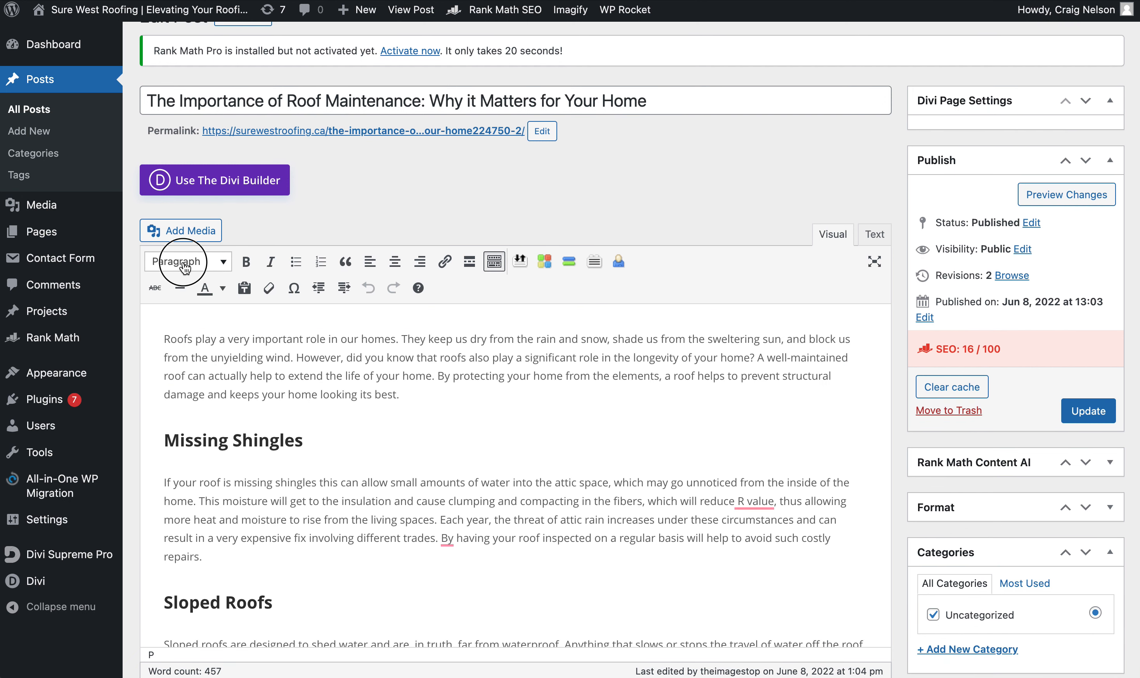
left_click(185, 262)
left_click(297, 206)
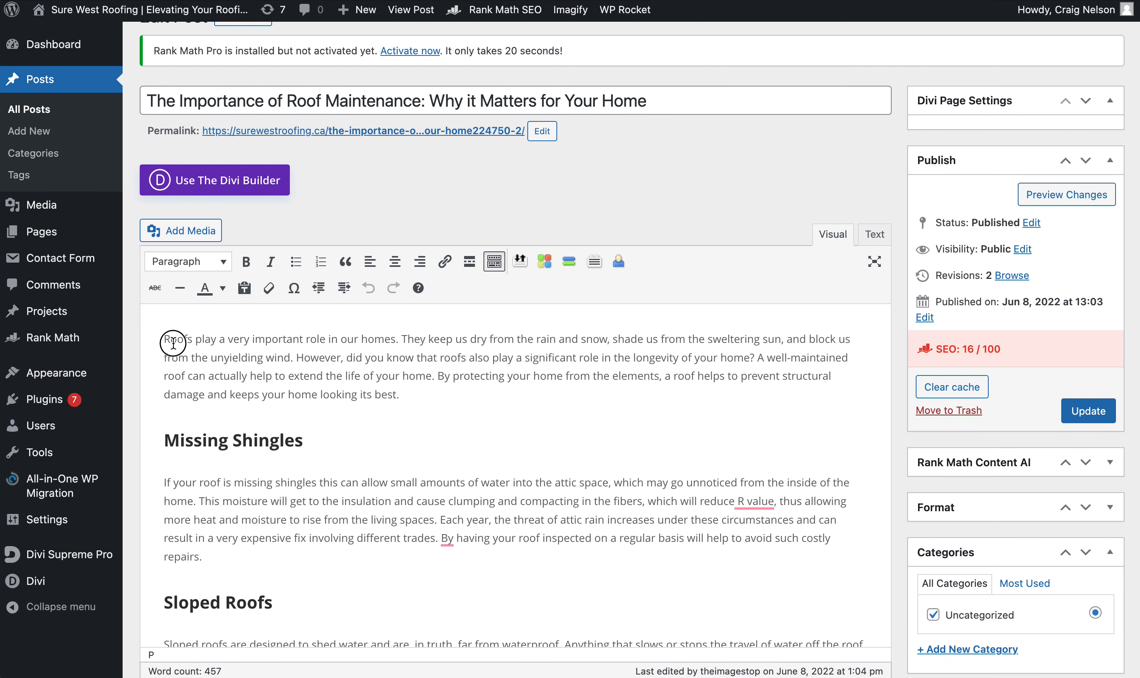
left_click_drag(173, 342, 310, 378)
Review the text style options for the "Missing Shingles" heading, keeping Heading 3
left_click_drag(306, 448, 142, 434)
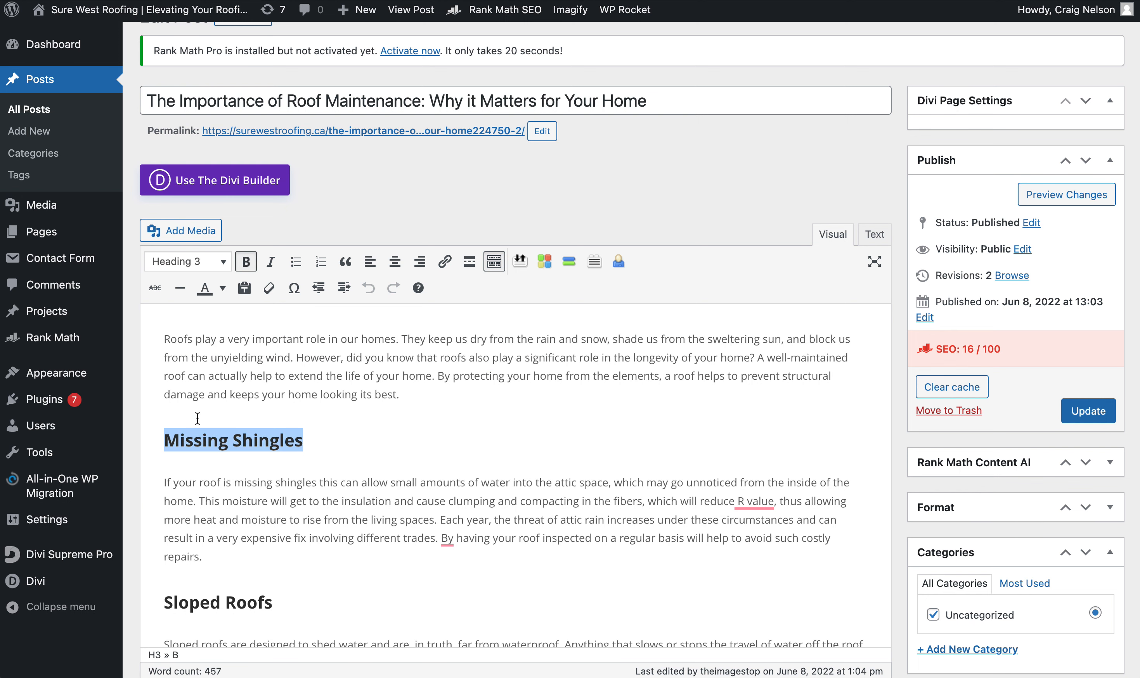
left_click(201, 261)
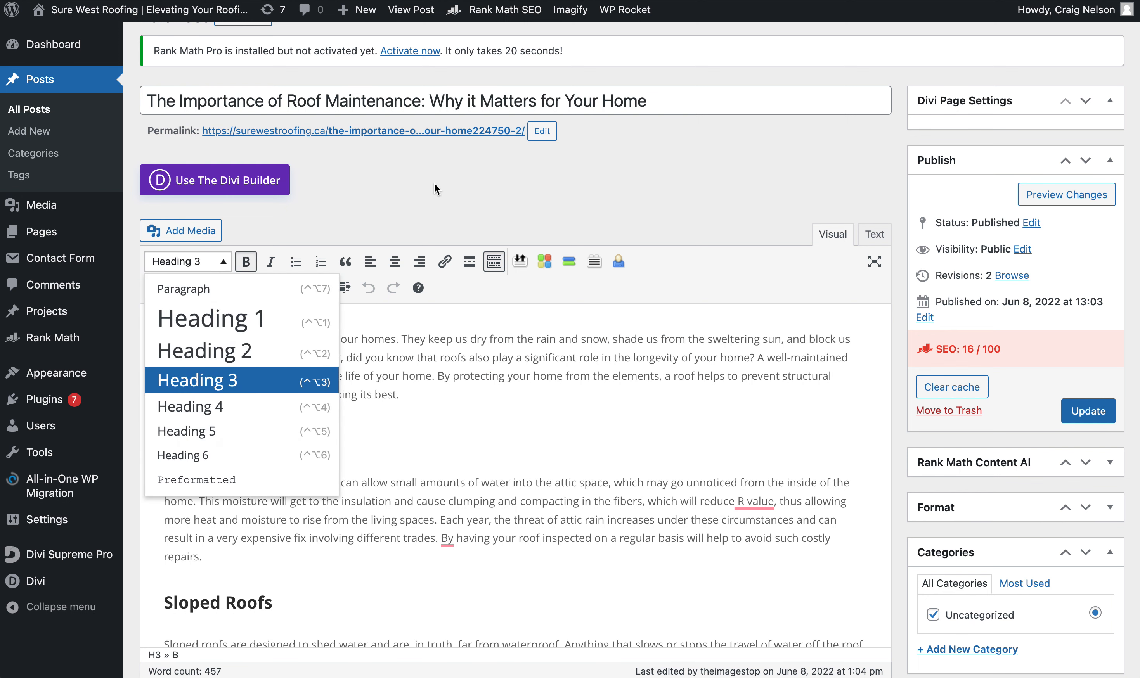
left_click(200, 378)
Examine the Missing Shingles and Sloped Roofs sections and inspect the Grammarly suggestion for "dirt filled"
scroll(370, 344, "down", 2)
scroll(371, 345, "down", 5)
left_click_drag(417, 266, 452, 305)
scroll(628, 332, "down", 1)
left_click(627, 332)
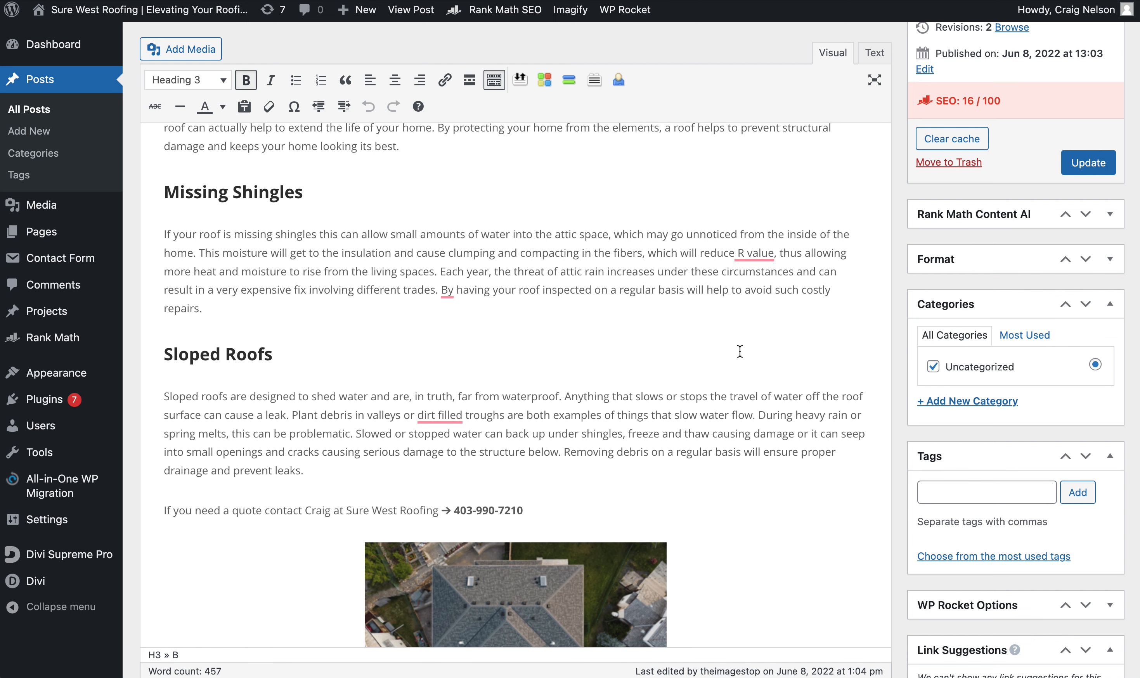
scroll(756, 339, "down", 1)
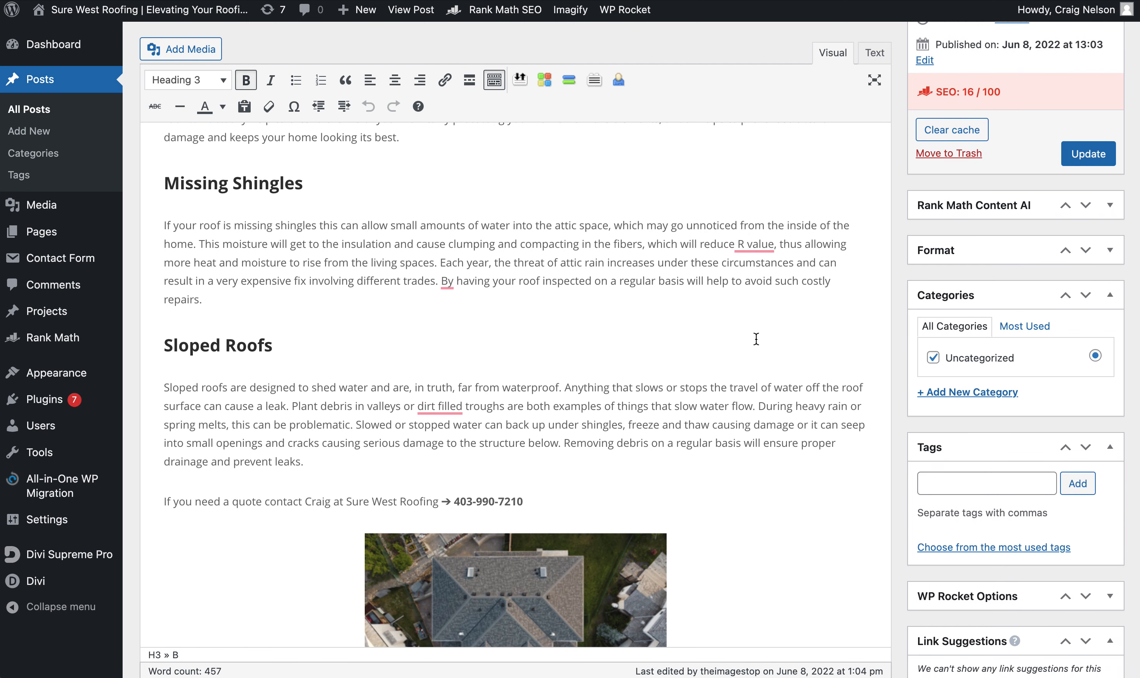
scroll(755, 339, "down", 2)
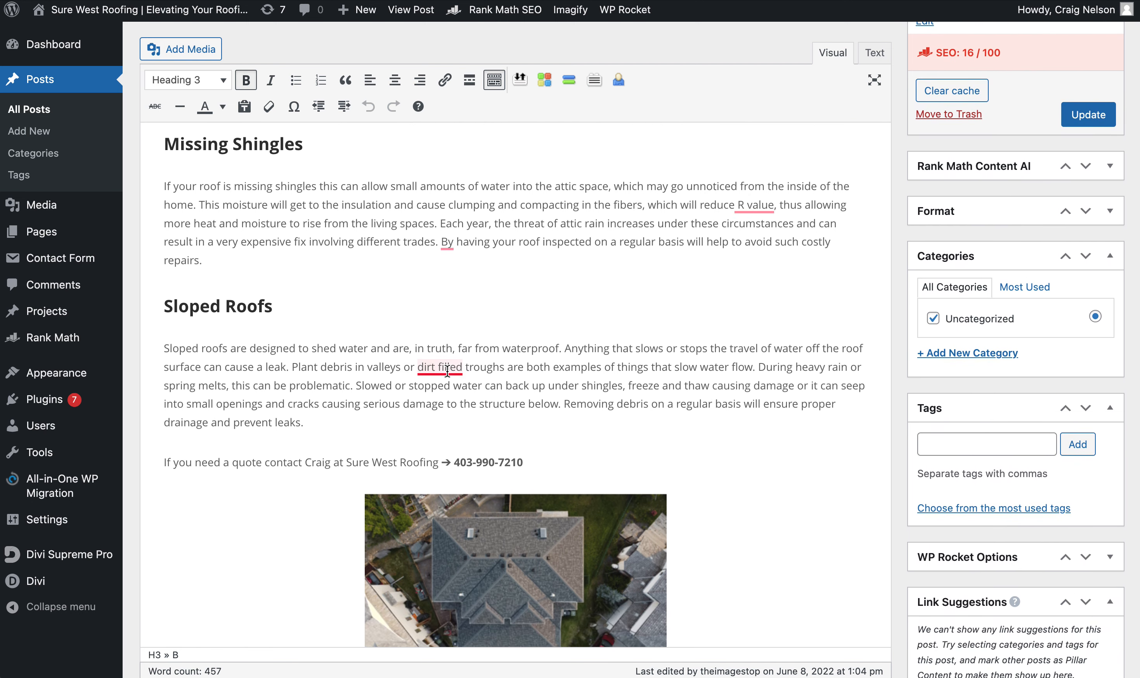
mouse_move(446, 371)
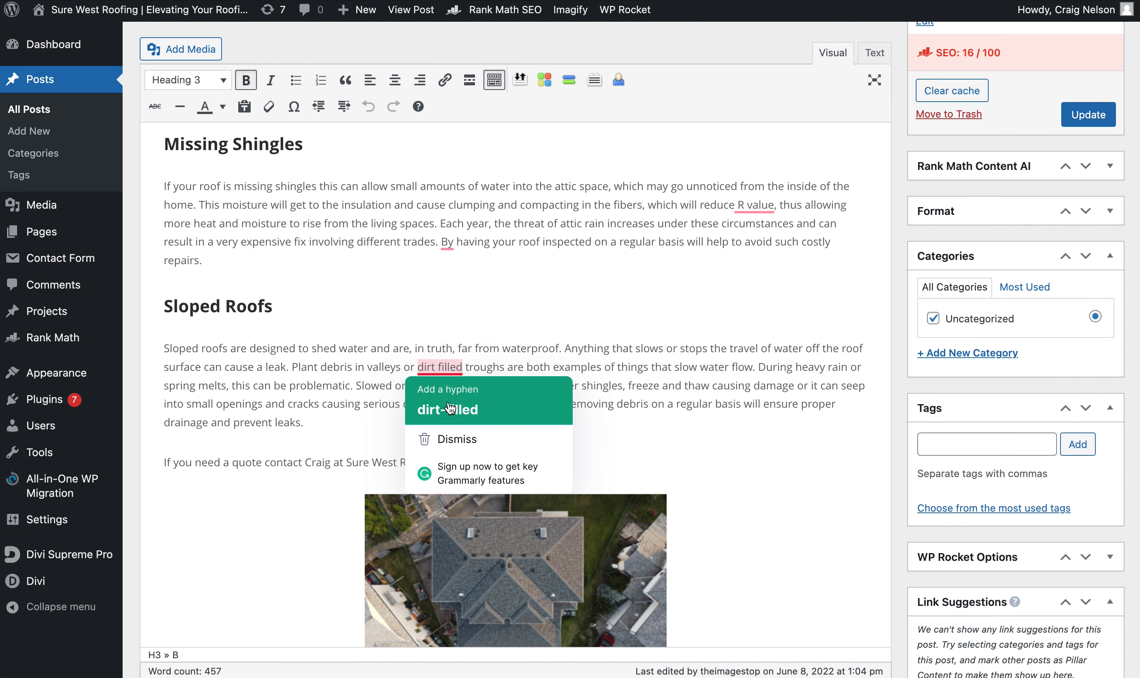
left_click(650, 348)
Inspect the Grammarly suggestion in the Final Thoughts paragraph and the e-mail link under the roof image
scroll(748, 358, "down", 12)
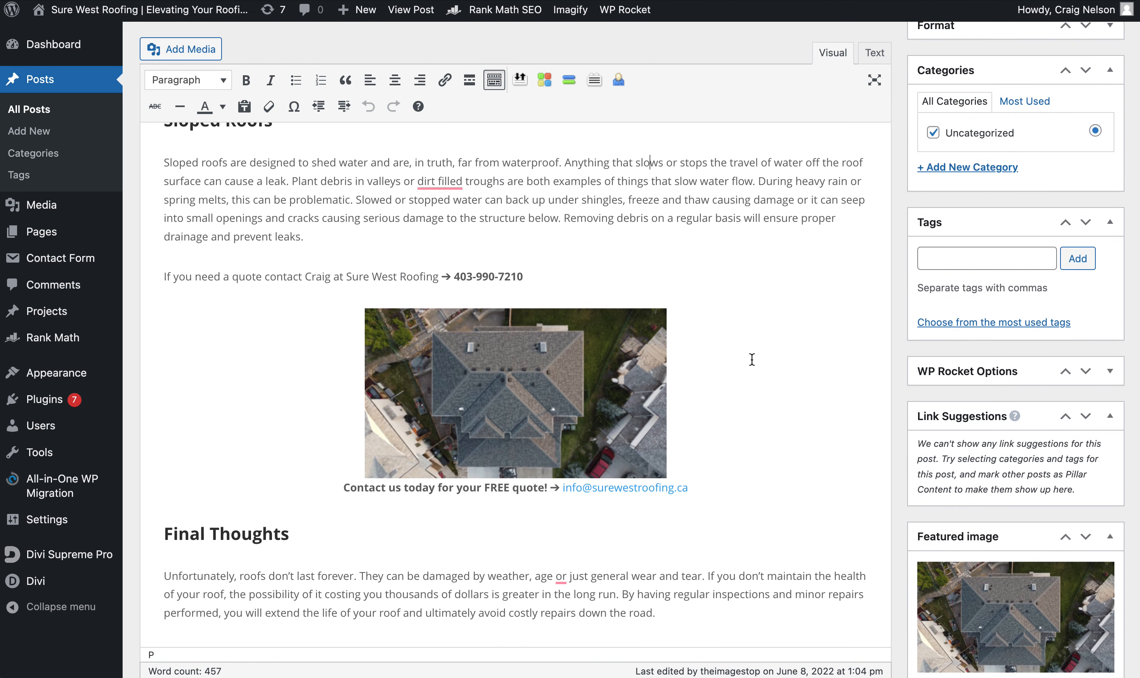
mouse_move(561, 501)
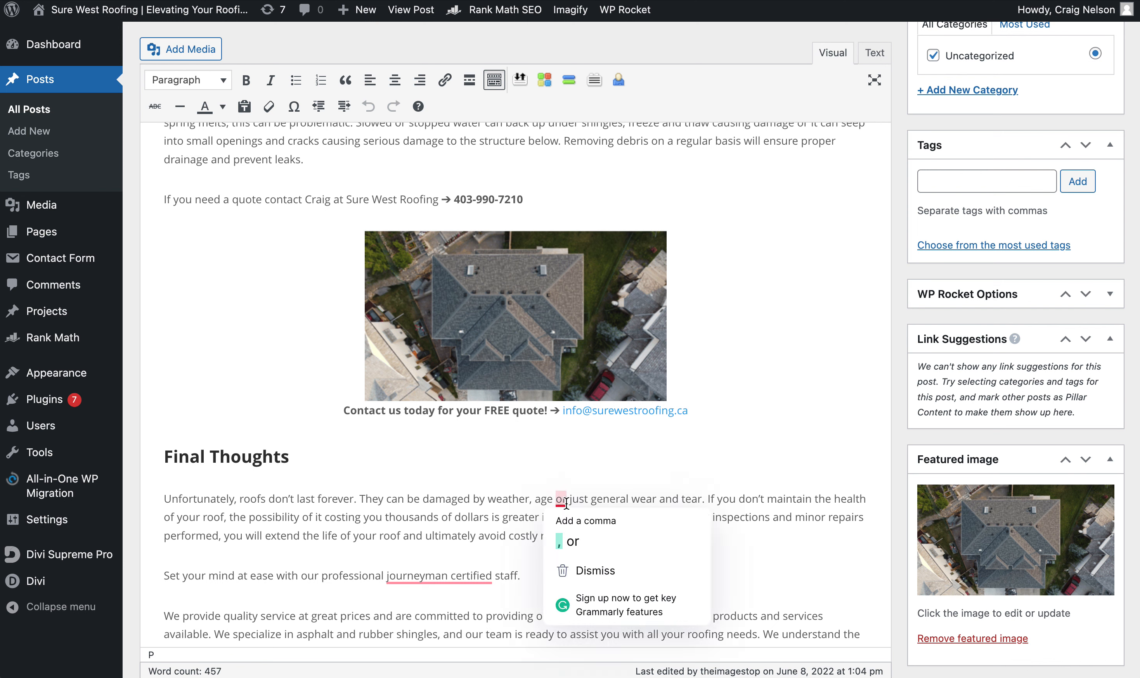
left_click(757, 420)
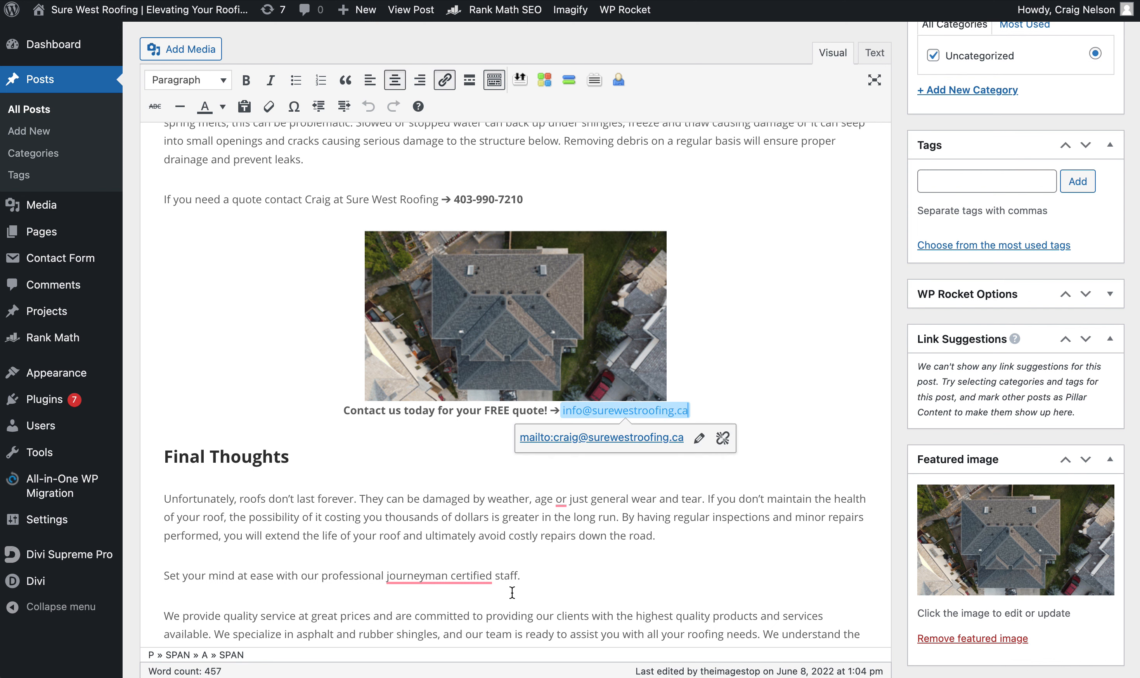
left_click(680, 550)
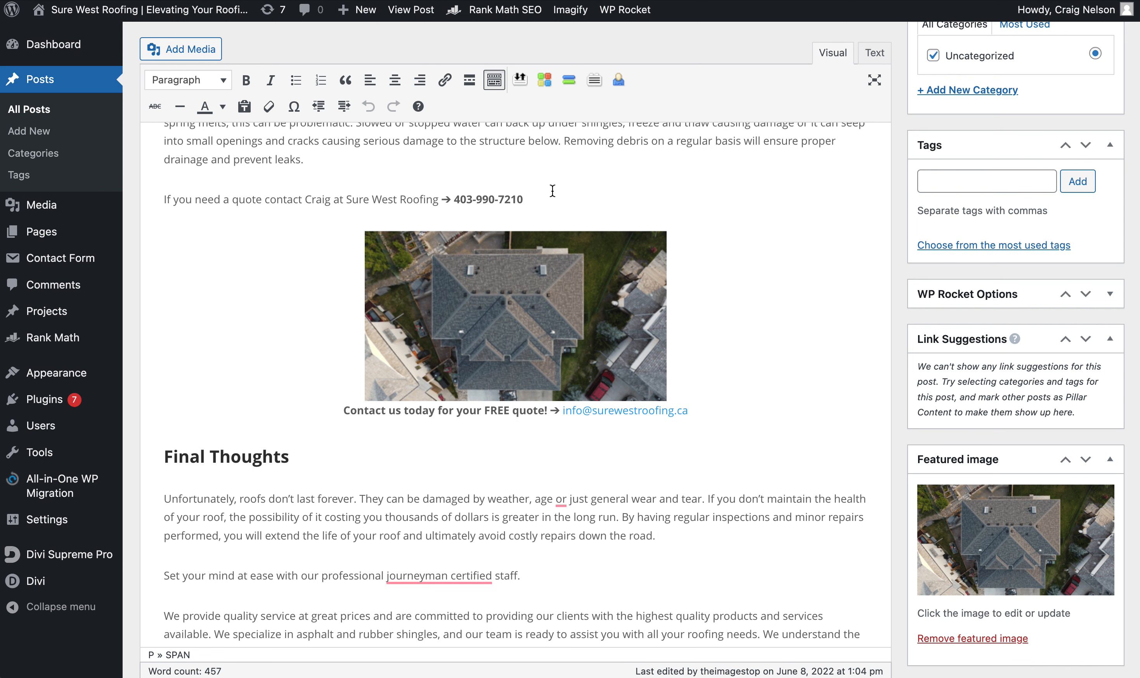
Toggle bold formatting off and back on for the arrow and phone number in the quote line
left_click_drag(529, 199, 440, 195)
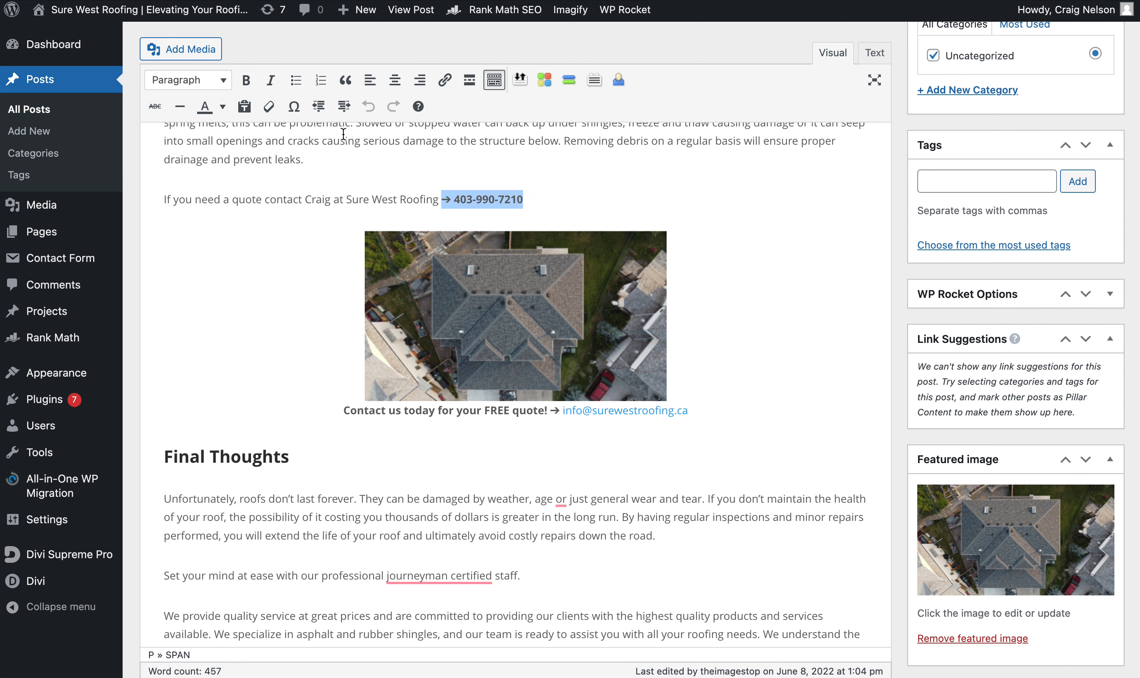
left_click(248, 84)
left_click(247, 84)
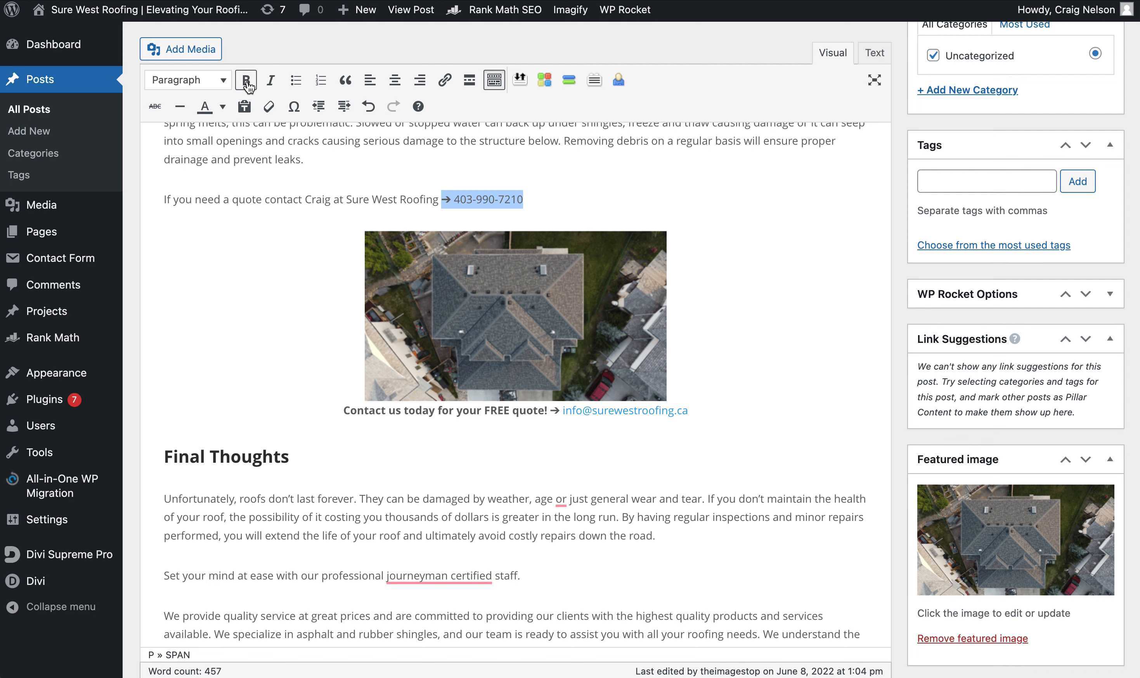
left_click(248, 84)
left_click(528, 198)
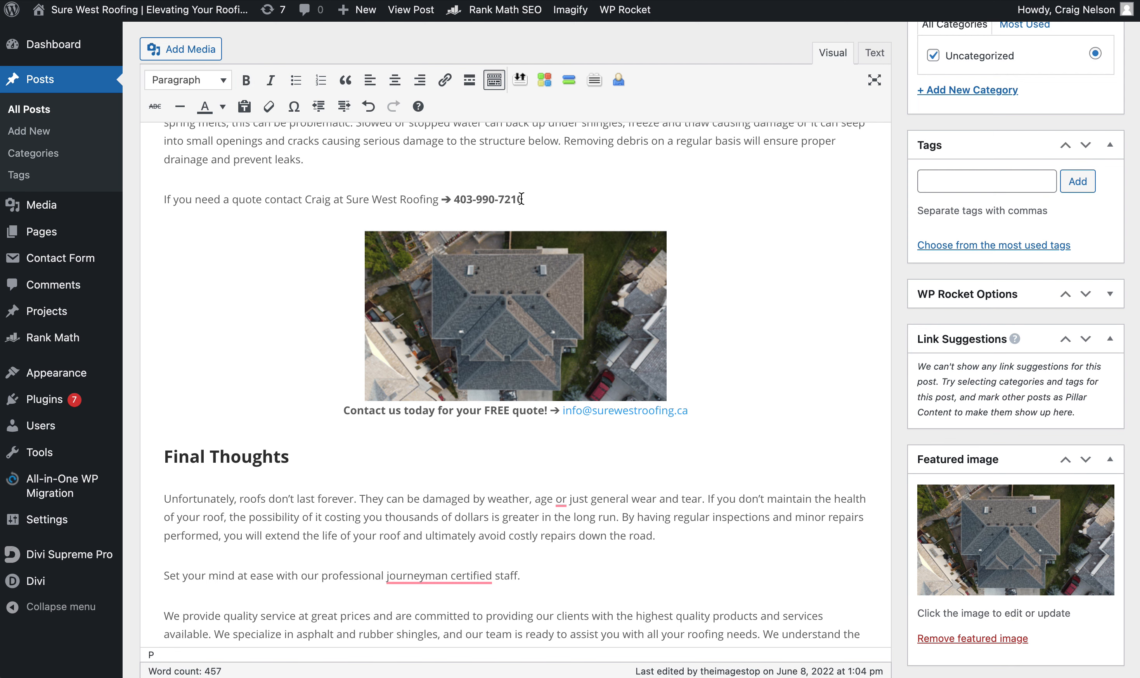
Display the post's HTML source and examine the markup of its headings and paragraphs
scroll(584, 196, "up", 1)
scroll(584, 196, "up", 2)
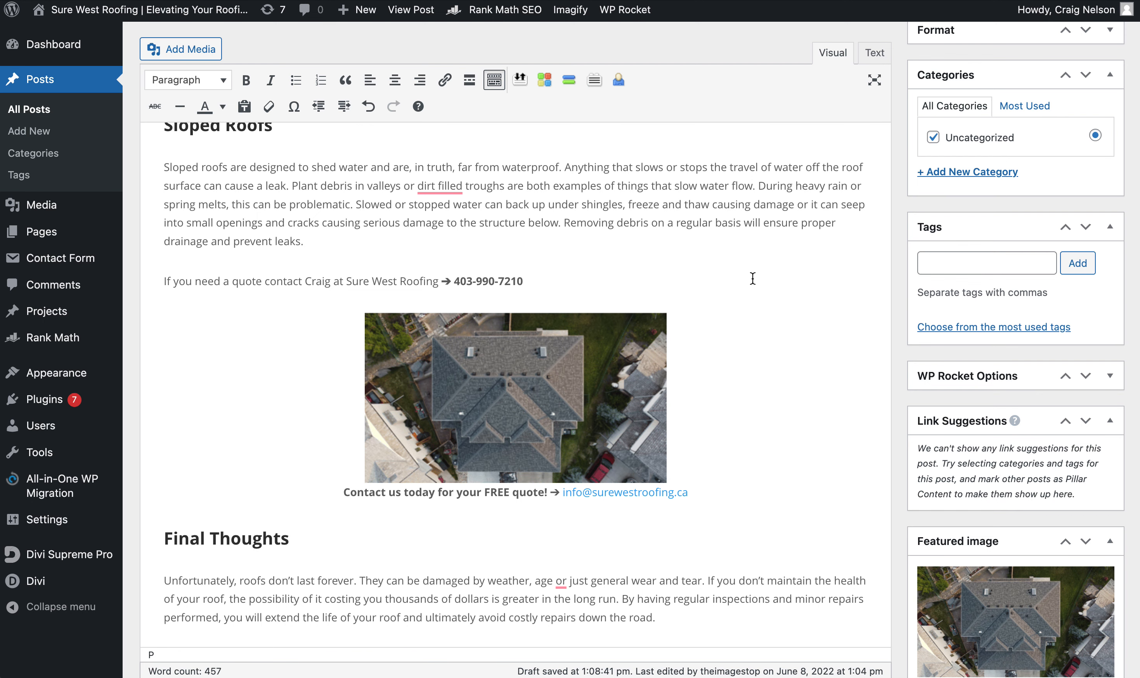
scroll(702, 279, "up", 1)
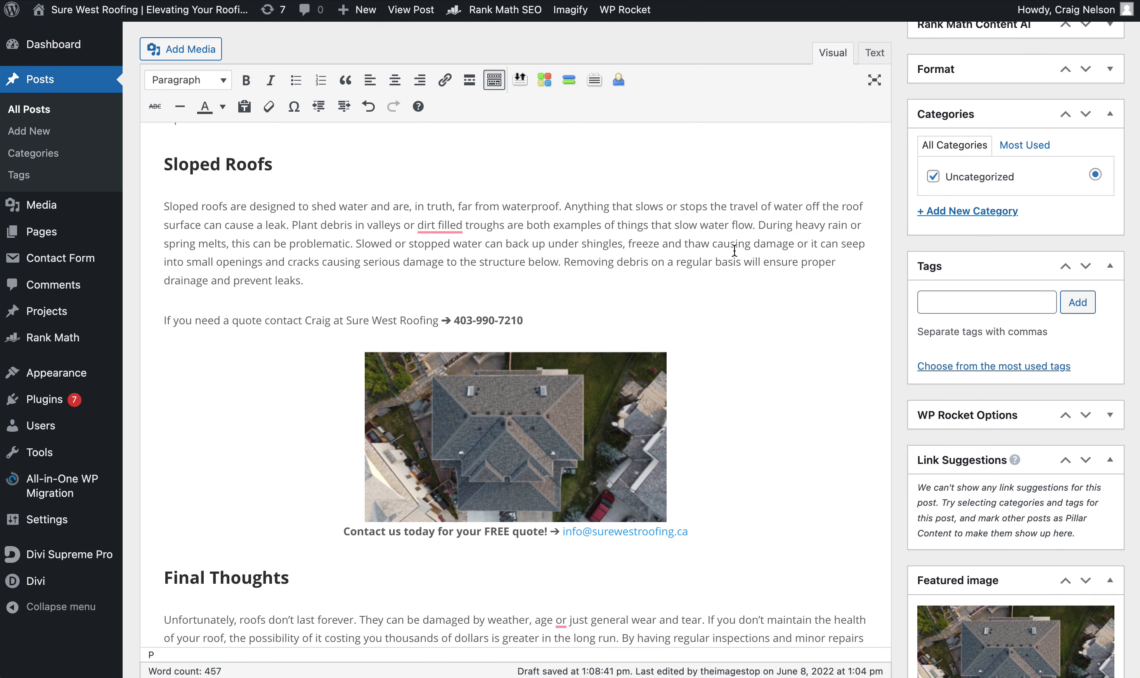
scroll(739, 250, "up", 7)
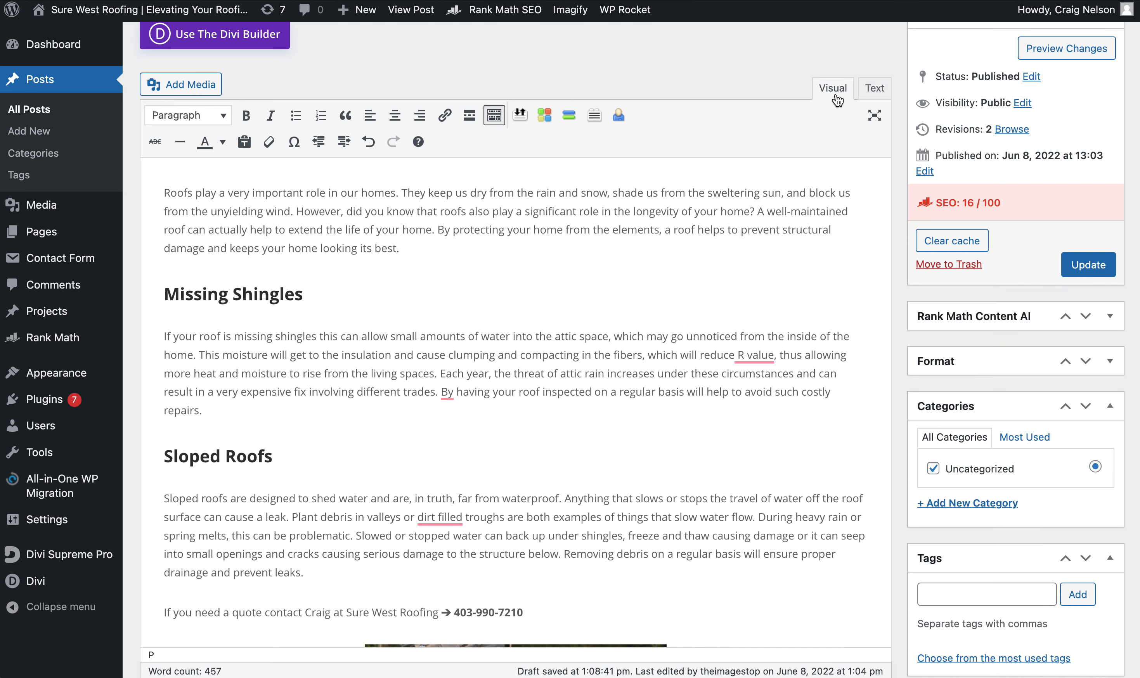
left_click(883, 92)
scroll(532, 232, "down", 1)
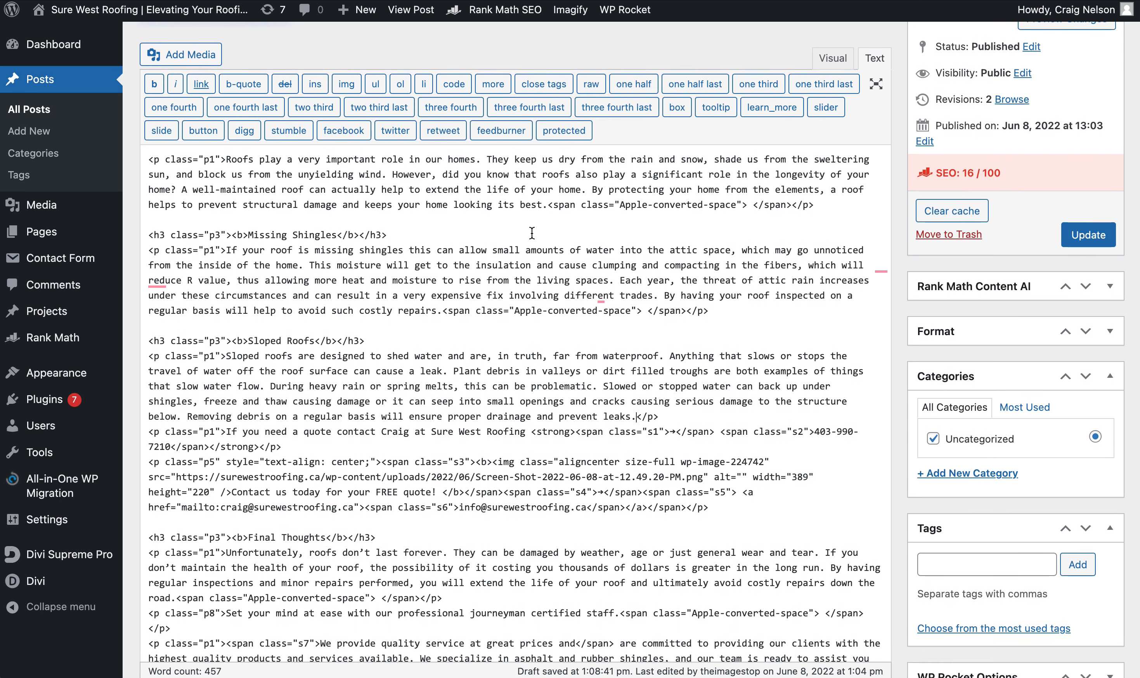
scroll(532, 232, "down", 1)
scroll(532, 233, "down", 1)
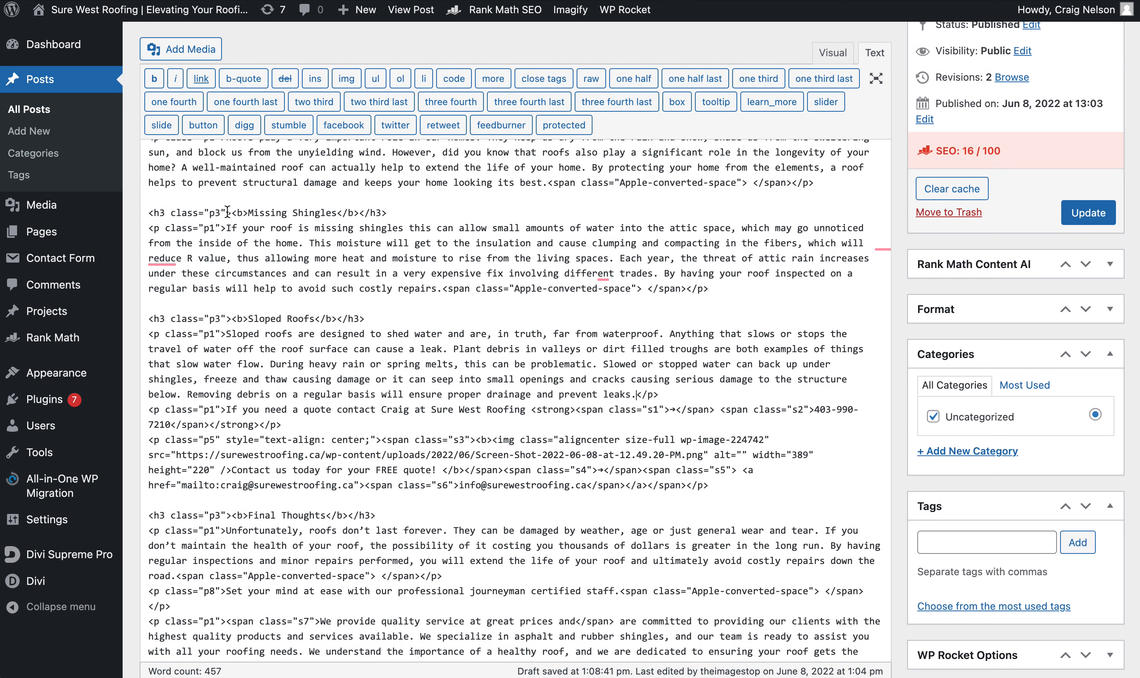
Remove the class="p3" attribute from the "Missing Shingles" h3 tag and return to the visual editor
left_click_drag(226, 213, 165, 213)
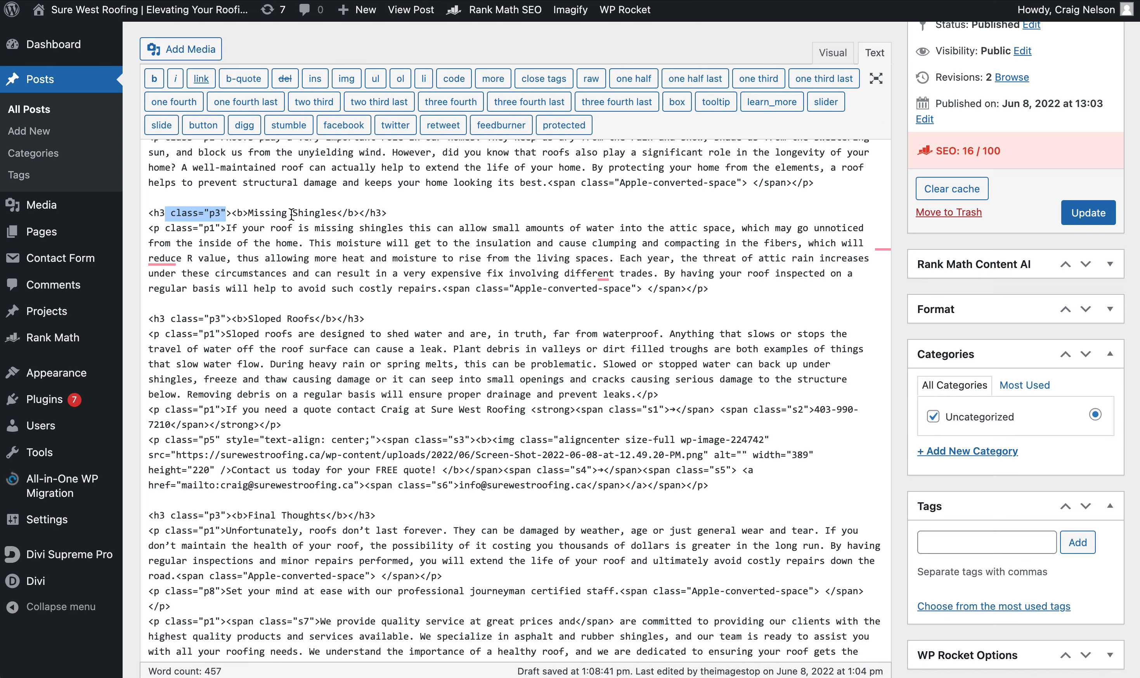
key("BackSpace")
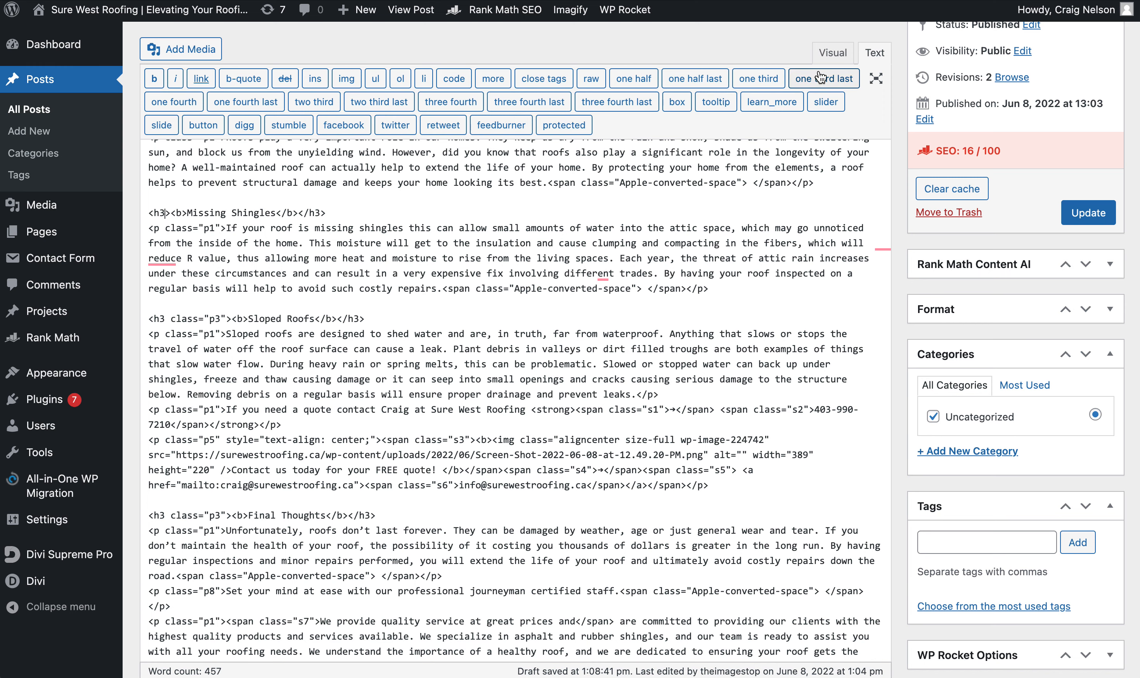
left_click(832, 53)
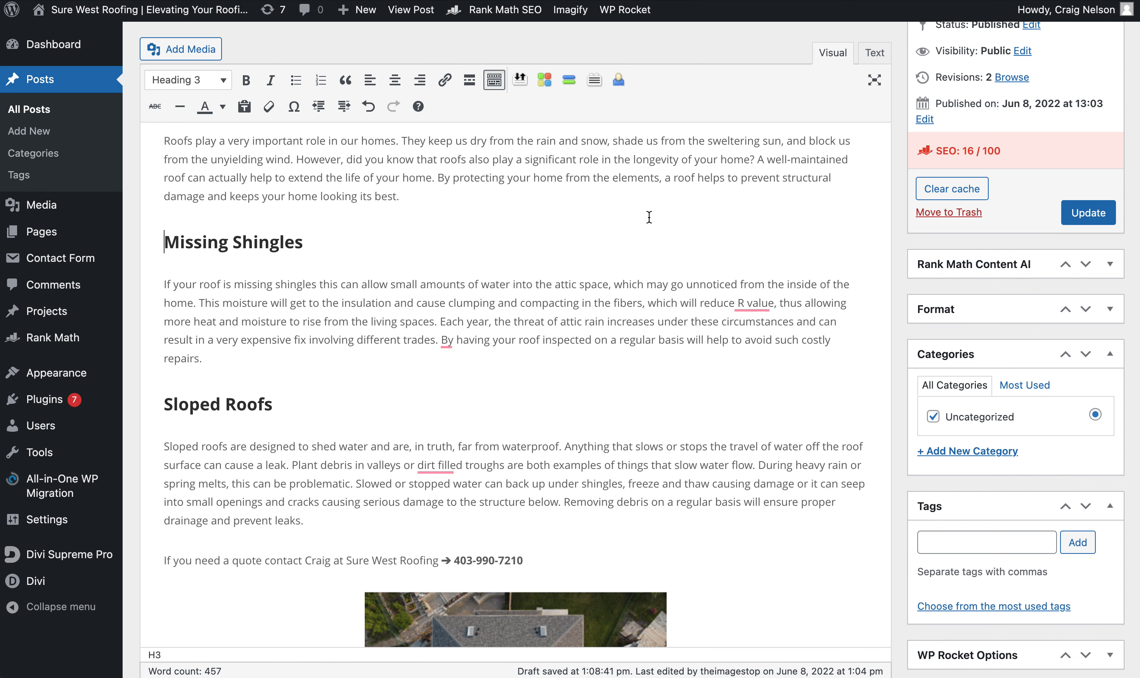
scroll(740, 277, "down", 2)
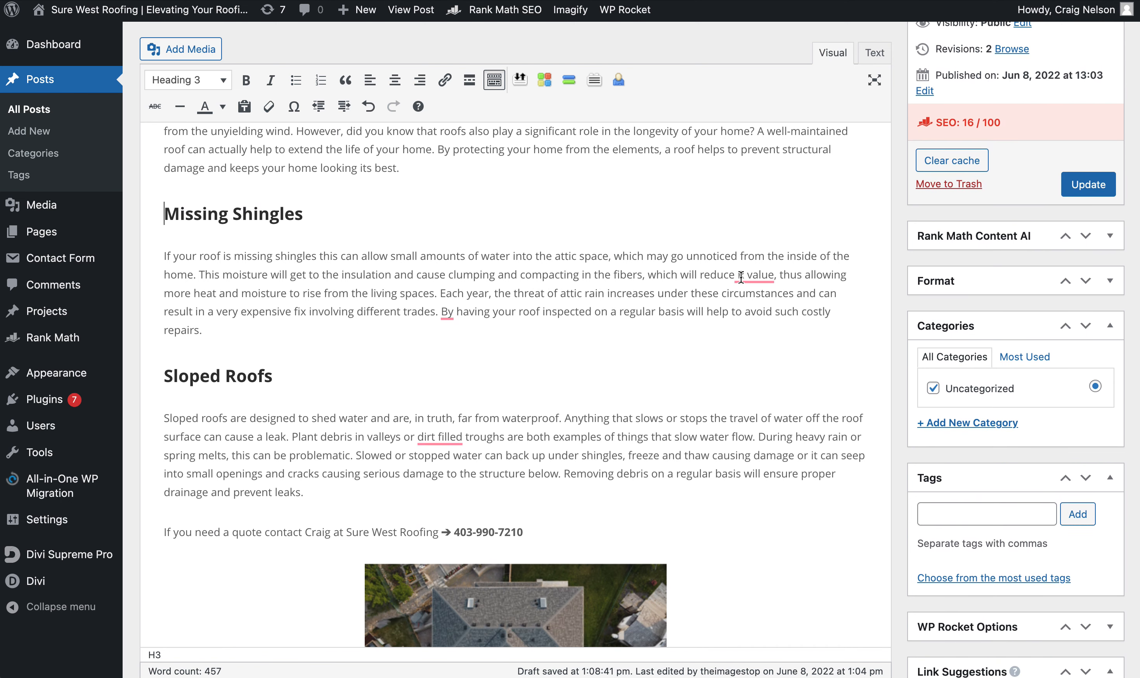
Check the post's HTML source again through to its end and return to the visual editor
left_click(873, 52)
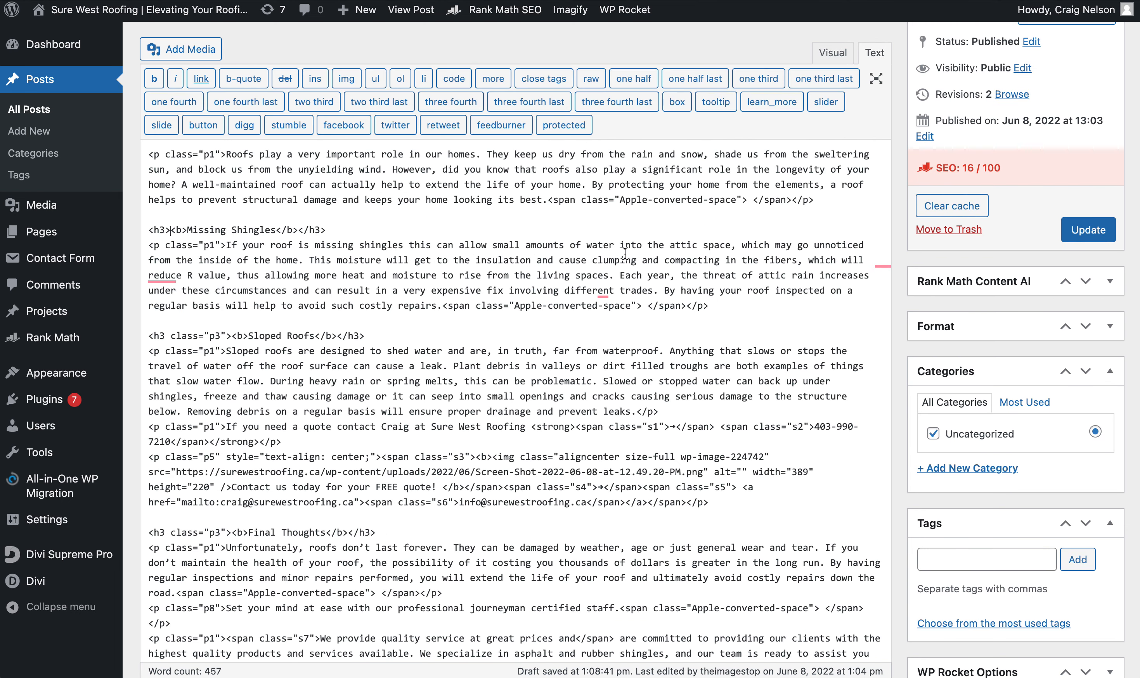
scroll(624, 253, "down", 5)
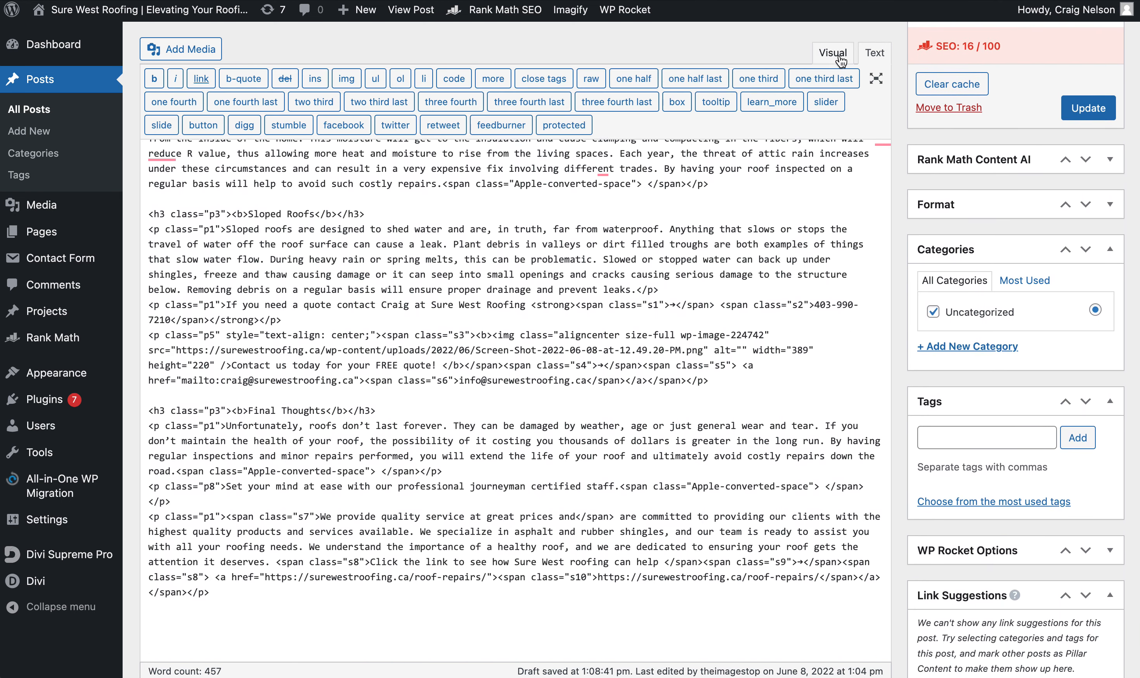
left_click(833, 52)
Try the Heading 3 style and the Heading 2 style on the quote line above the roof image
triple_click(300, 137)
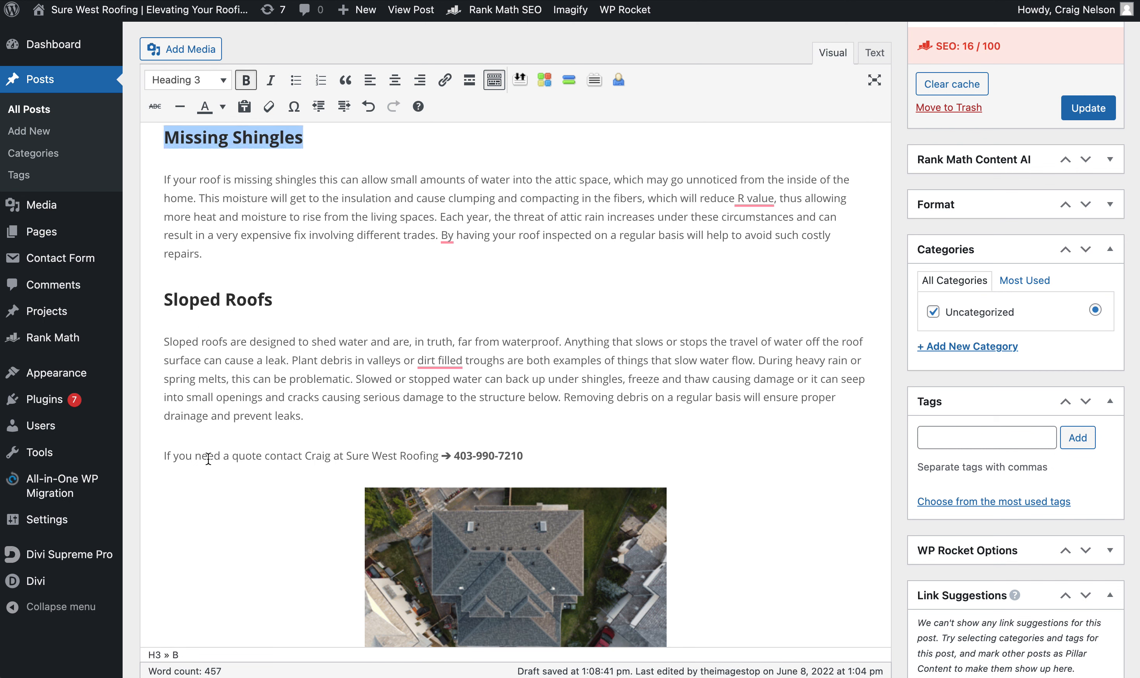
left_click_drag(208, 459, 164, 457)
triple_click(337, 455)
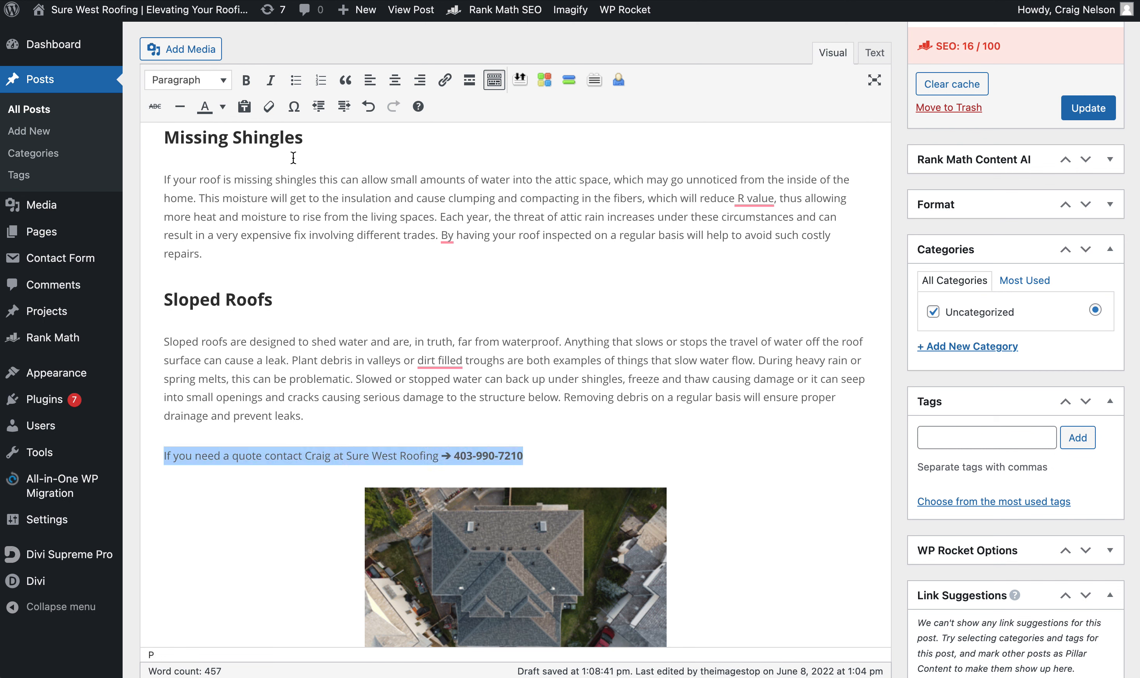
left_click(185, 81)
left_click(217, 195)
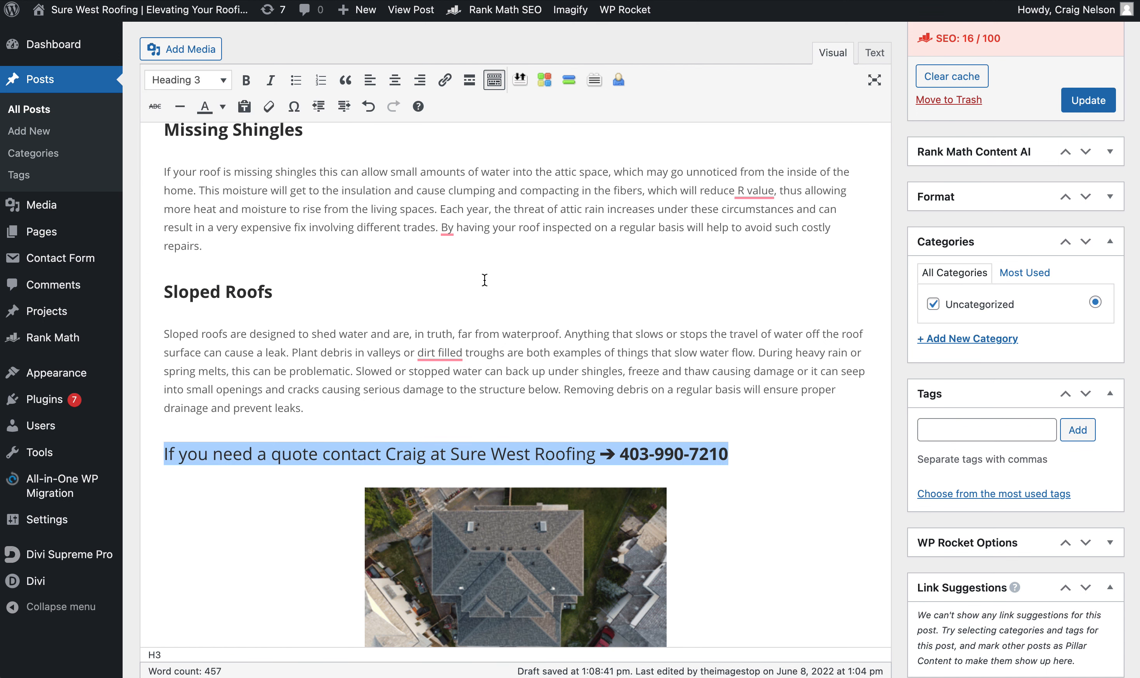
left_click(209, 80)
left_click(215, 168)
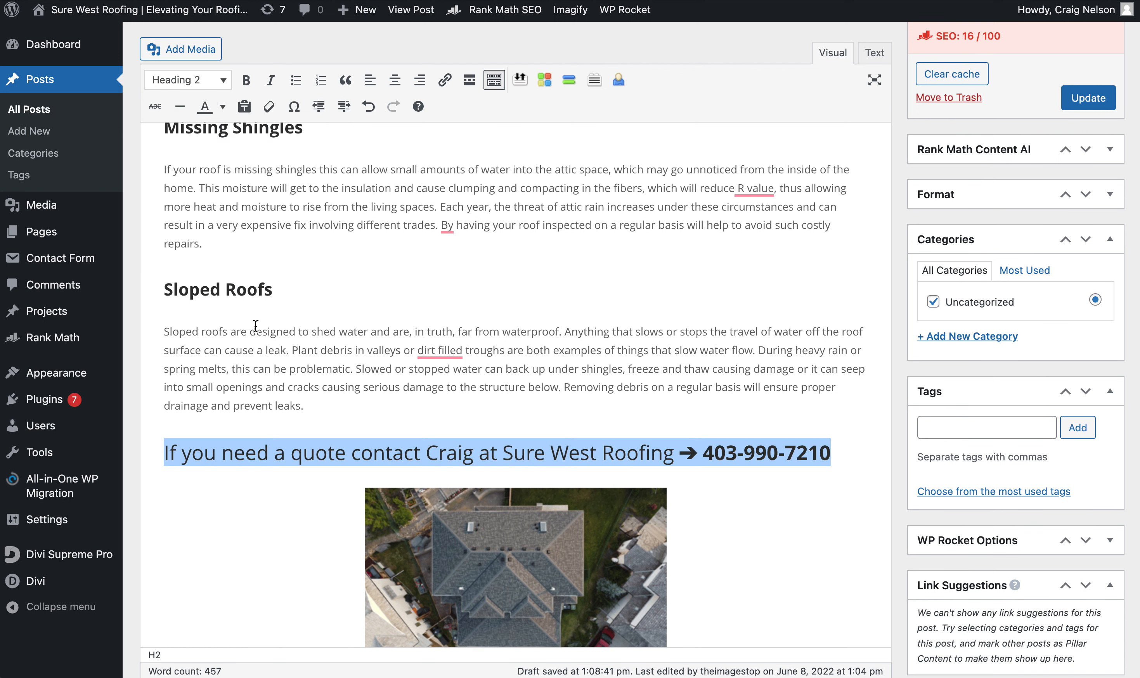
Toggle bold formatting off and on for the "Sloped Roofs" heading
left_click_drag(271, 291, 158, 286)
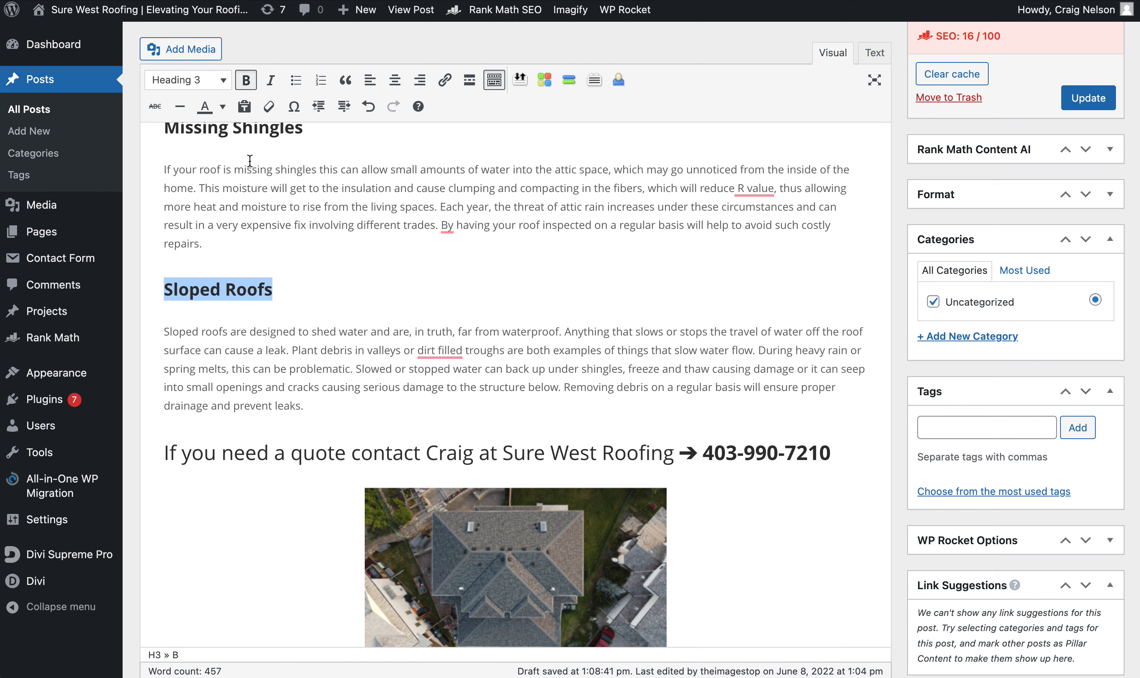
left_click(251, 83)
left_click(251, 85)
left_click(251, 84)
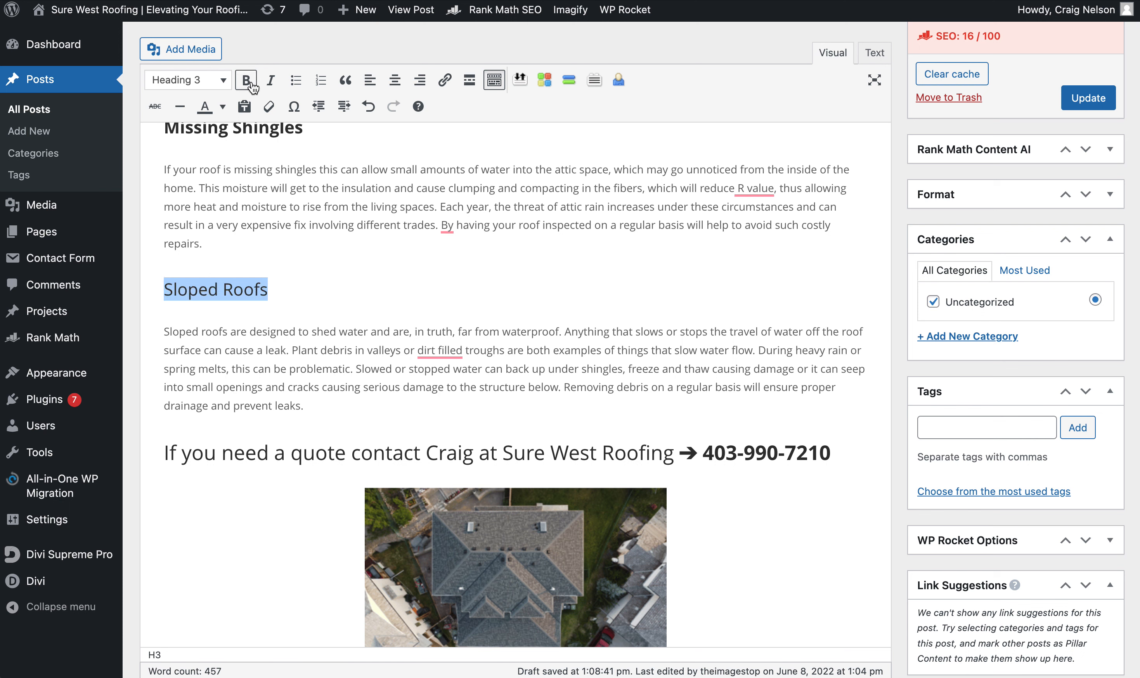
left_click(251, 84)
left_click(251, 84)
Undo the bold changes on the "Sloped Roofs" heading and the heading styles on the quote line
key("super+z")
key("super+z")
key("super+z")
key("super+z")
key("super+z")
key("super+z")
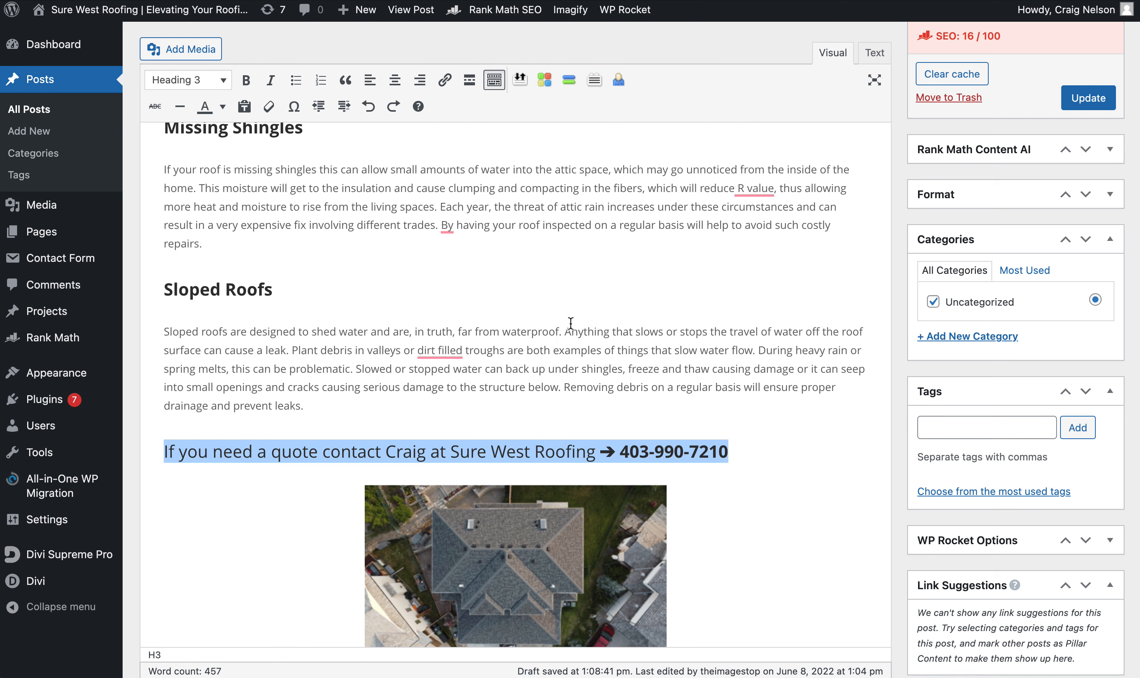
key("super+z")
left_click(695, 331)
Examine the post's headings, paragraphs and roof image down to the Final Thoughts section and the SEO preview
scroll(703, 361, "down", 4)
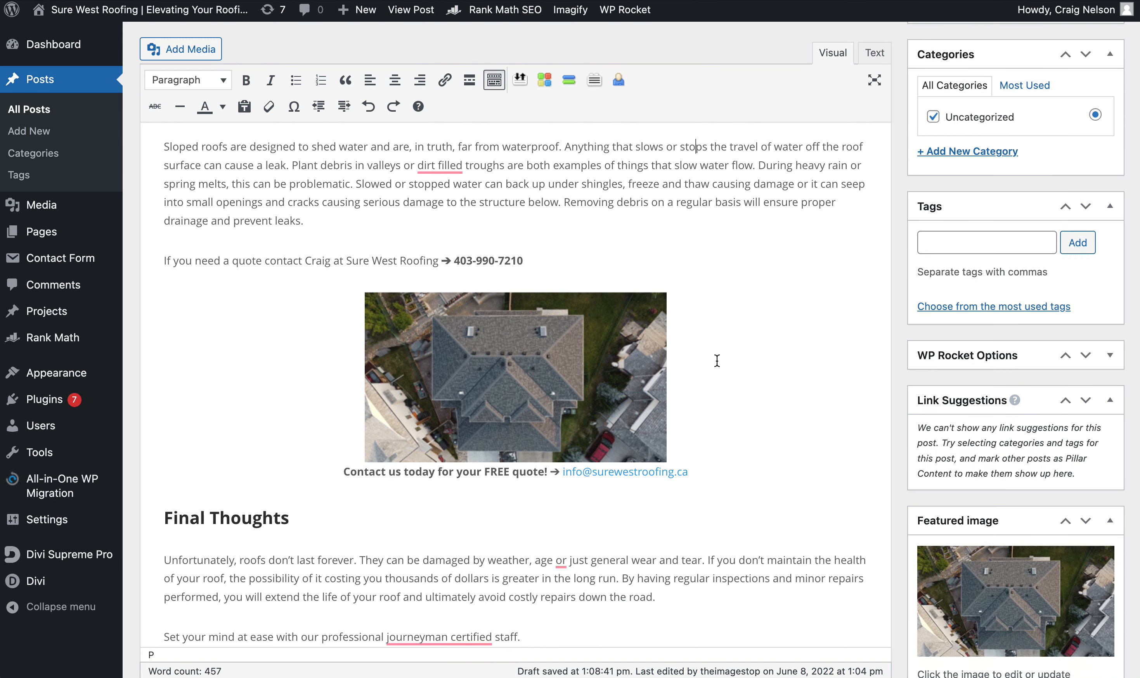
scroll(717, 361, "up", 7)
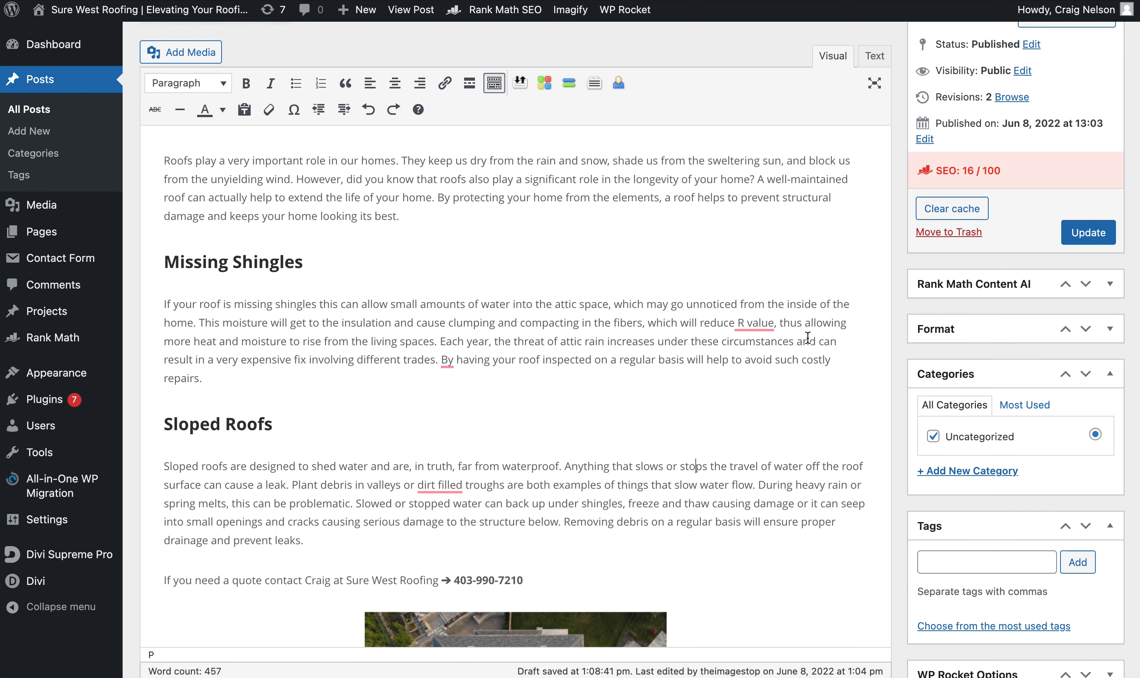
scroll(879, 379, "down", 1)
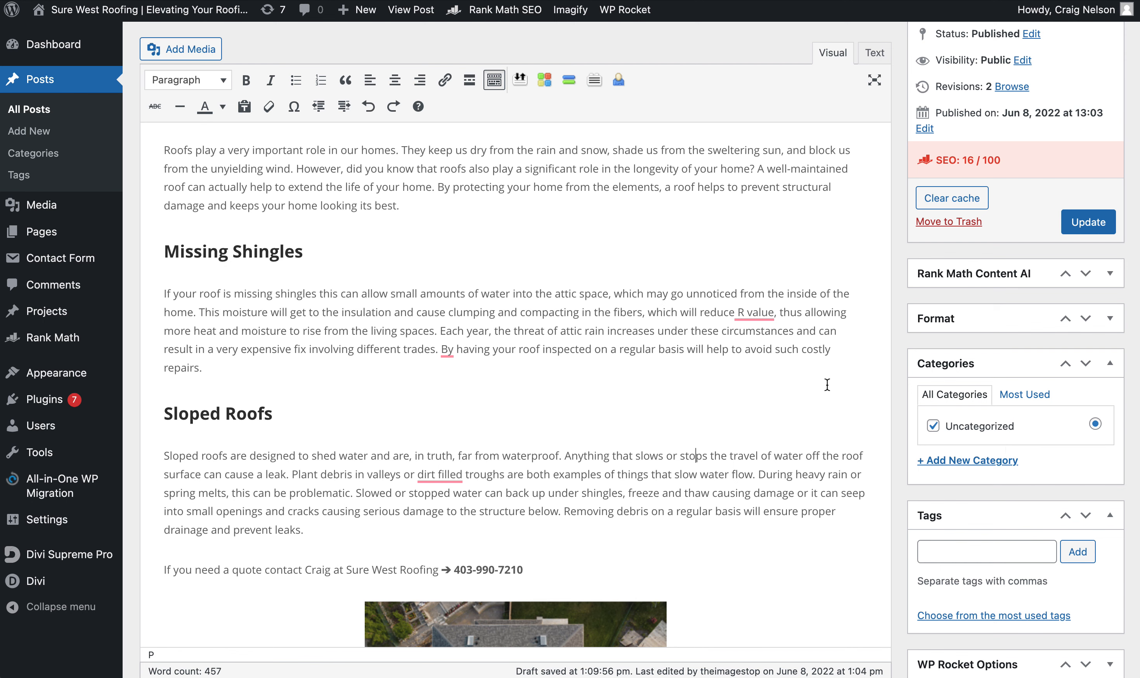
scroll(826, 380, "down", 5)
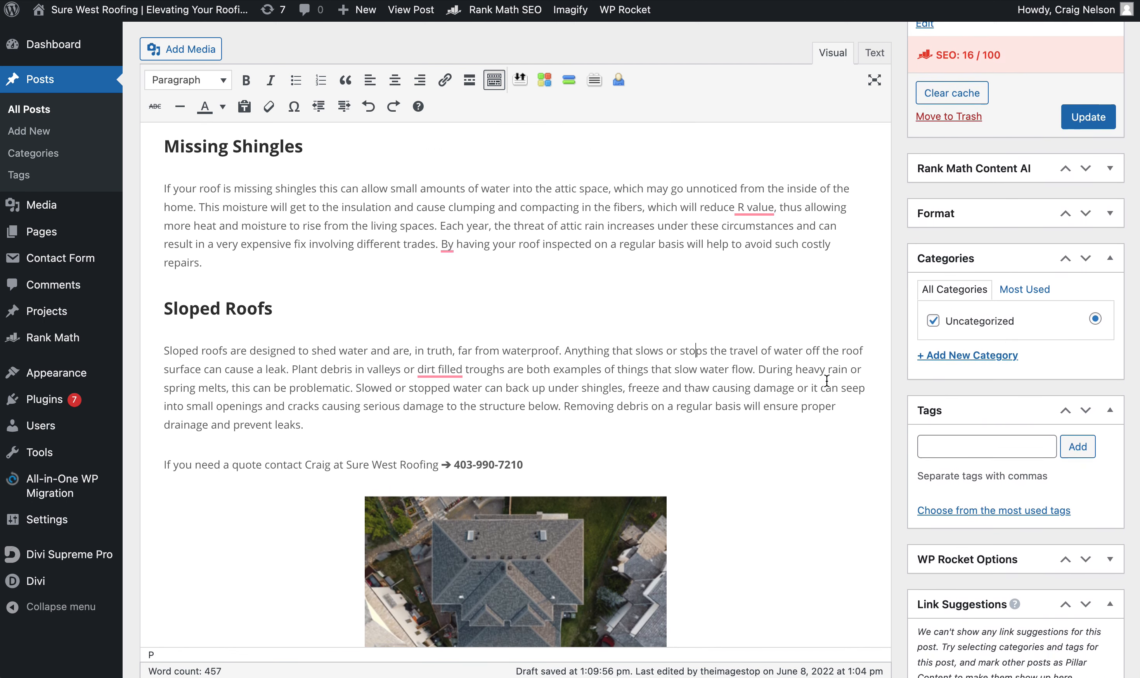
scroll(827, 380, "down", 15)
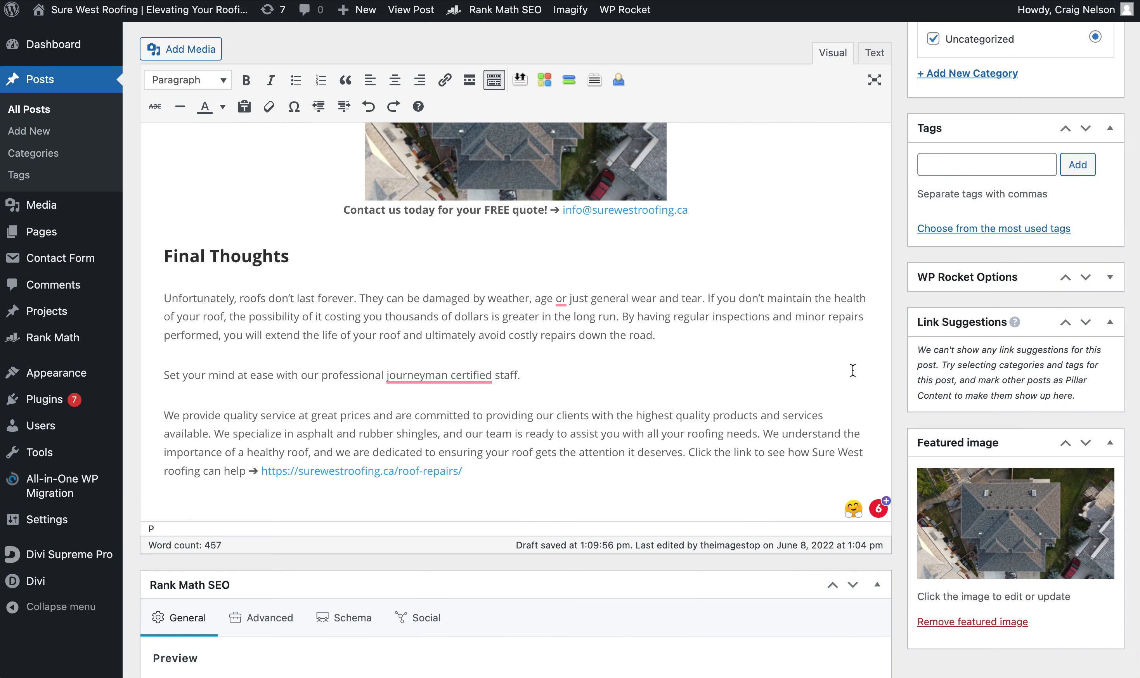
scroll(850, 369, "down", 3)
scroll(893, 382, "up", 5)
scroll(893, 382, "down", 6)
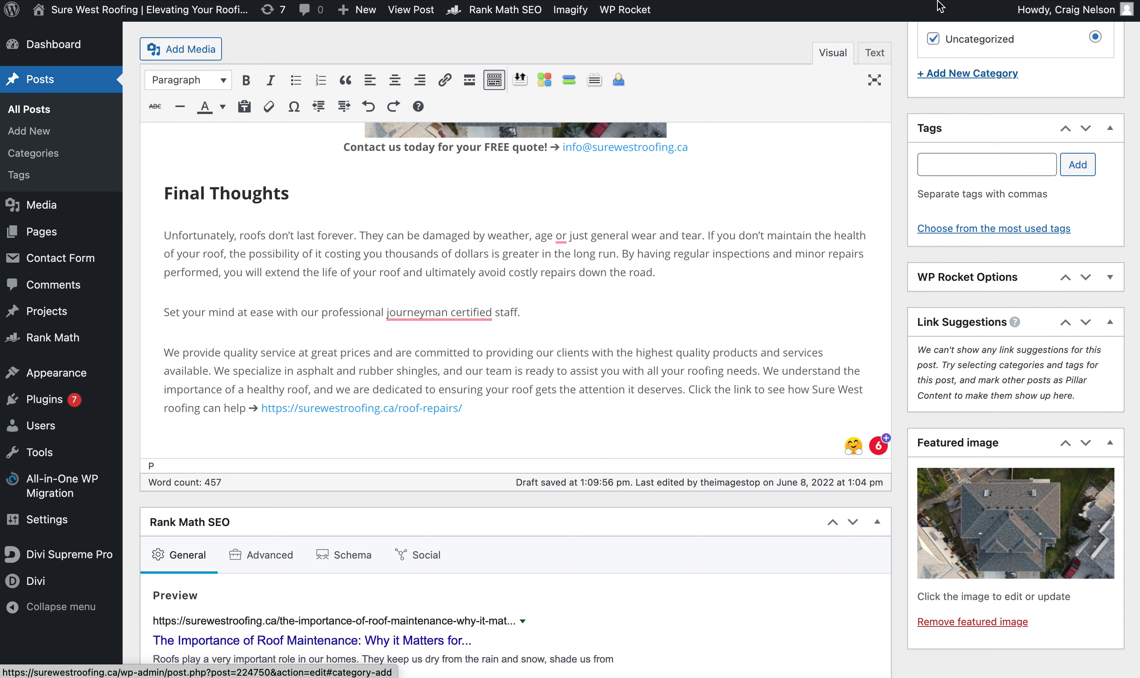
View the post cards on the site's public blog page and return to the post editor
key("ctrl+Tab")
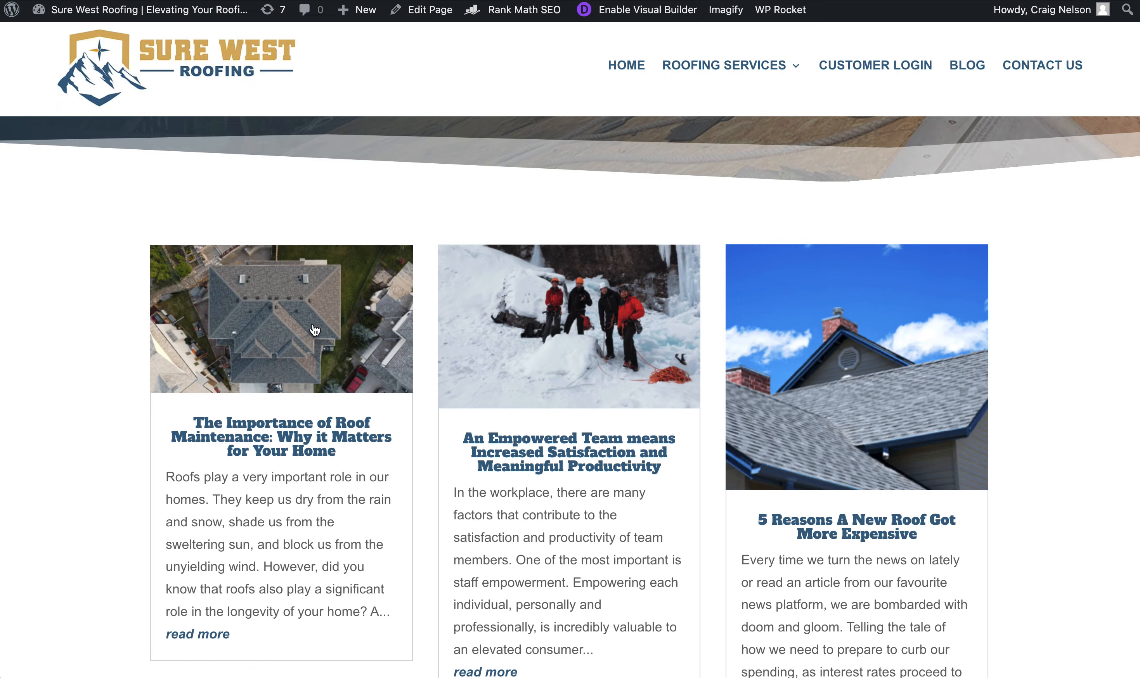
scroll(691, 337, "down", 5)
scroll(691, 342, "up", 5)
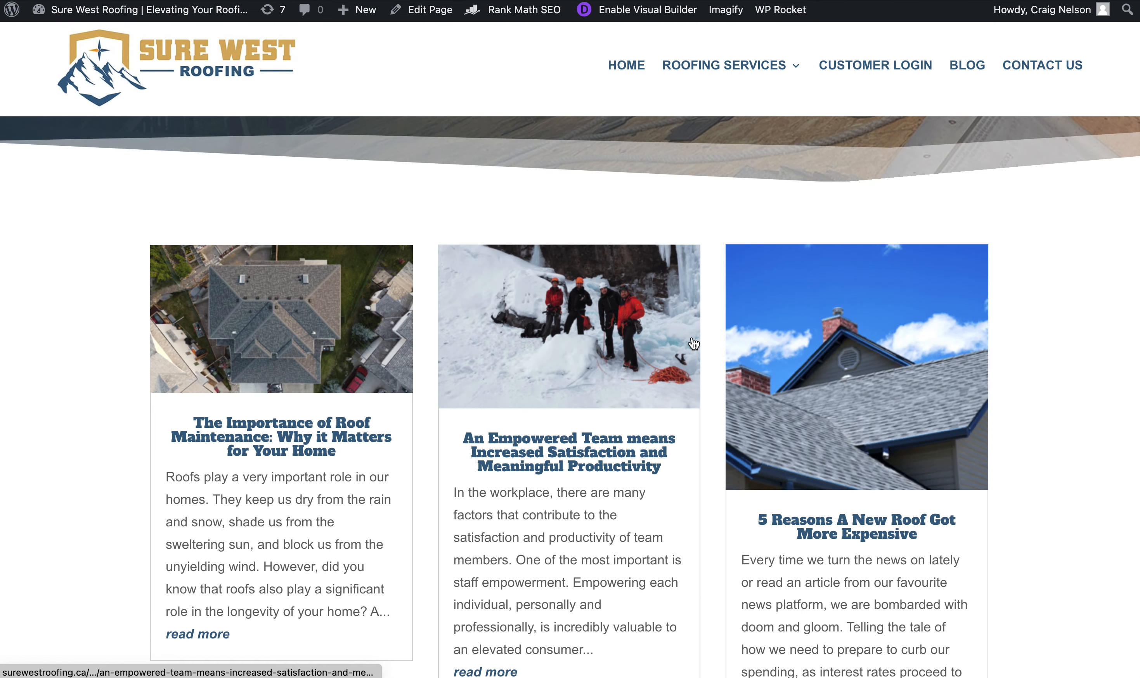
key("ctrl+shift+Tab")
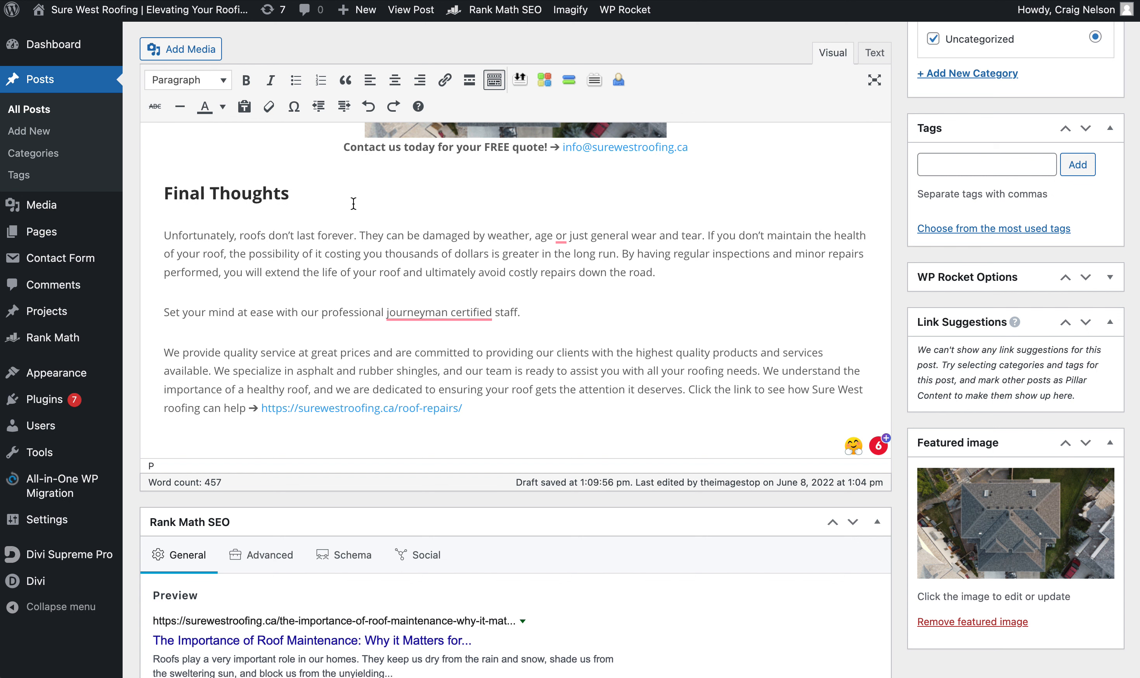
Create a new blog post and title it "Test Post here"
mouse_move(359, 12)
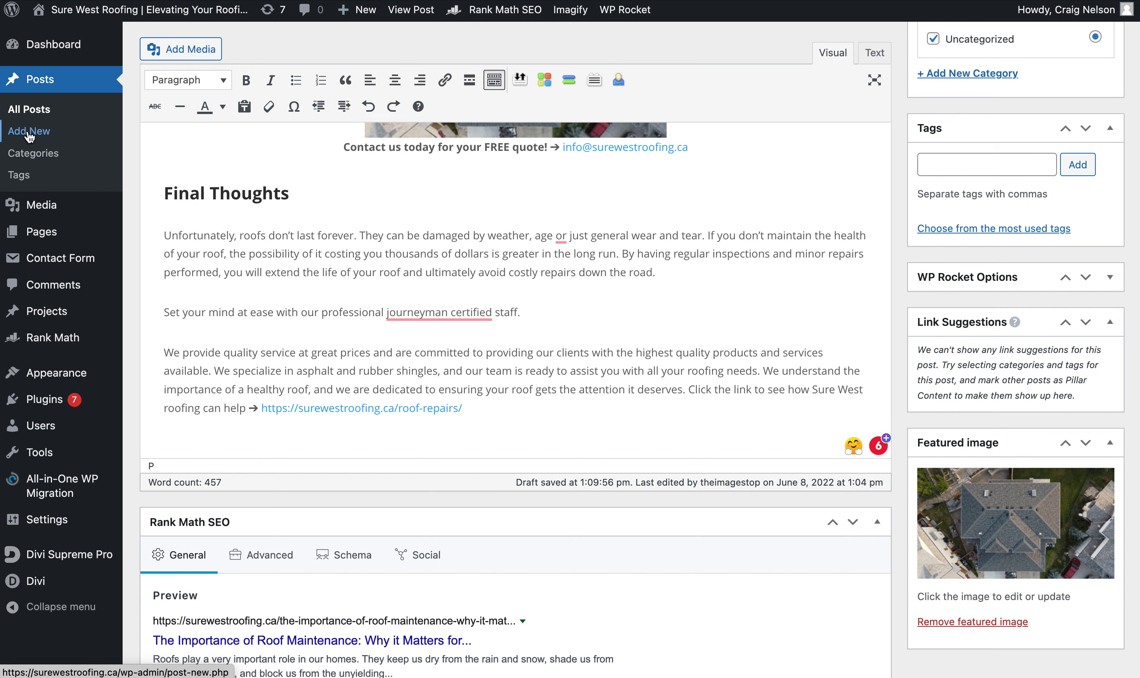
scroll(295, 78, "up", 15)
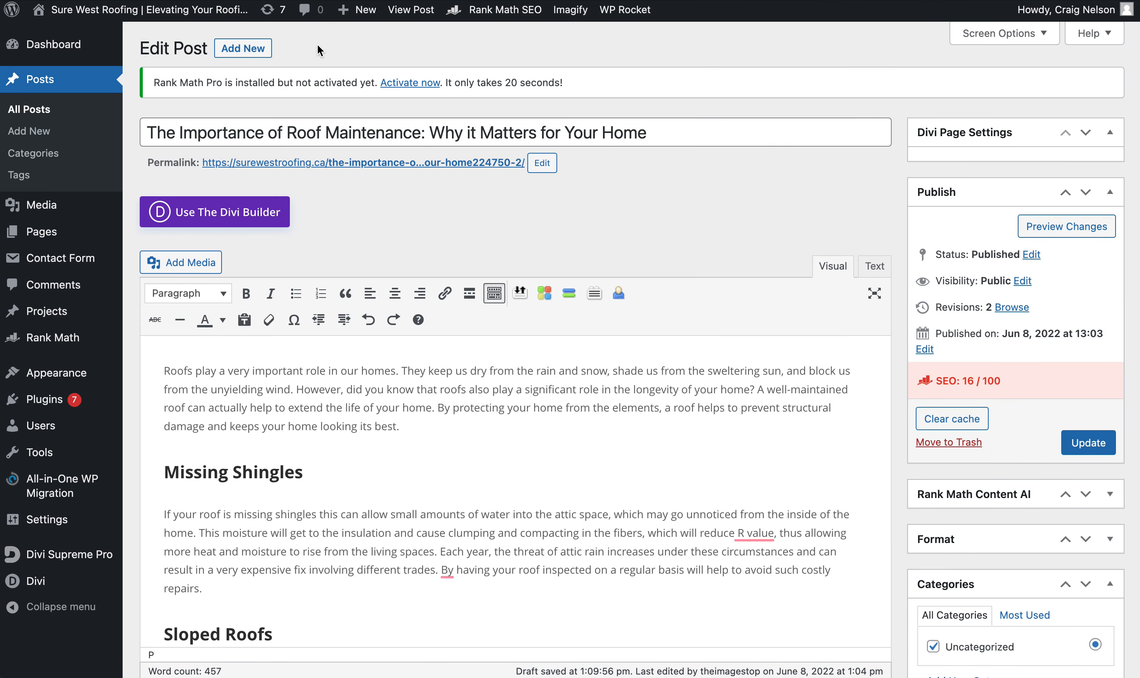
left_click(226, 55)
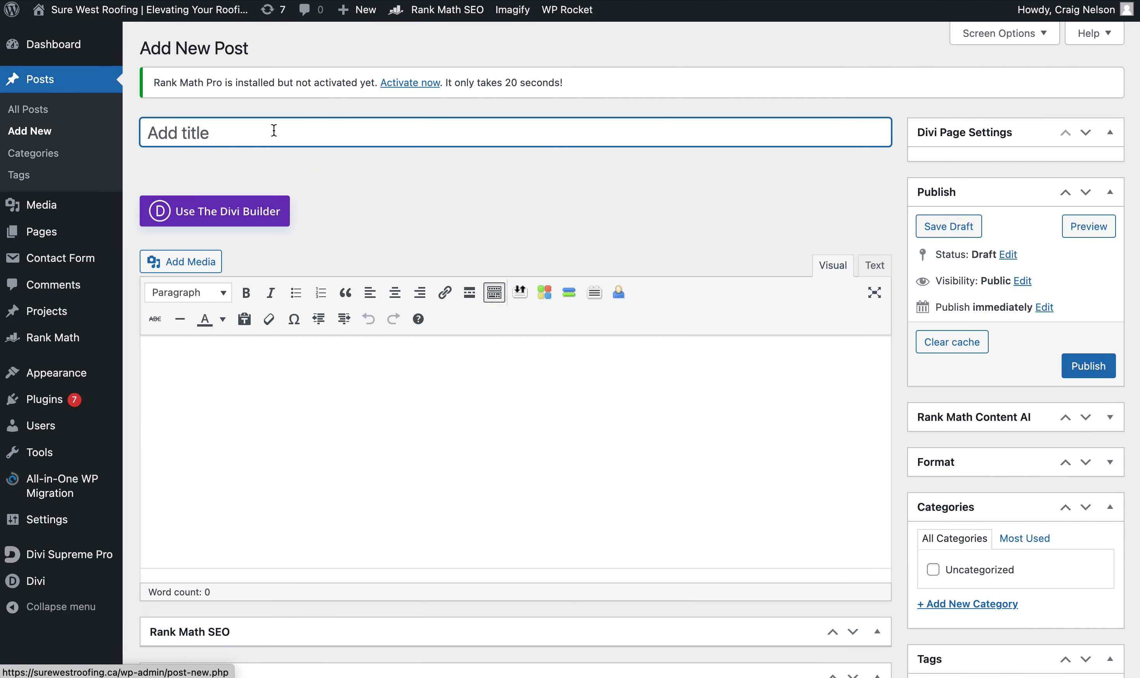
type("Test Post h")
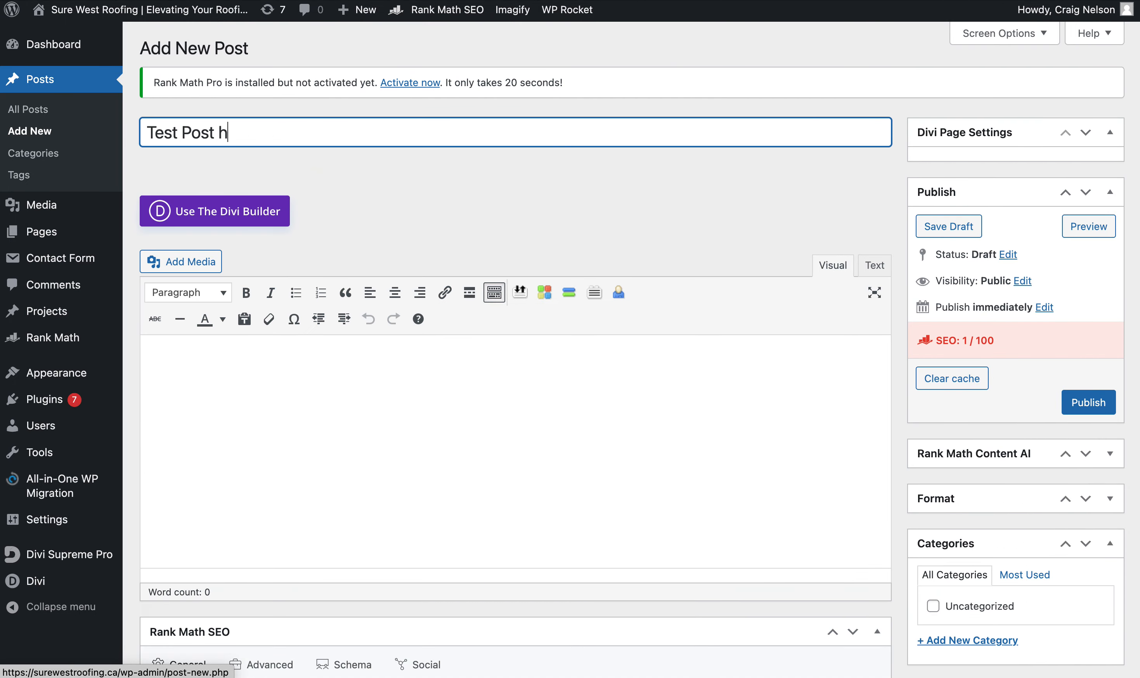
type("ere")
Enter "type text here and format as needed" as the body text of the new post
left_click(426, 435)
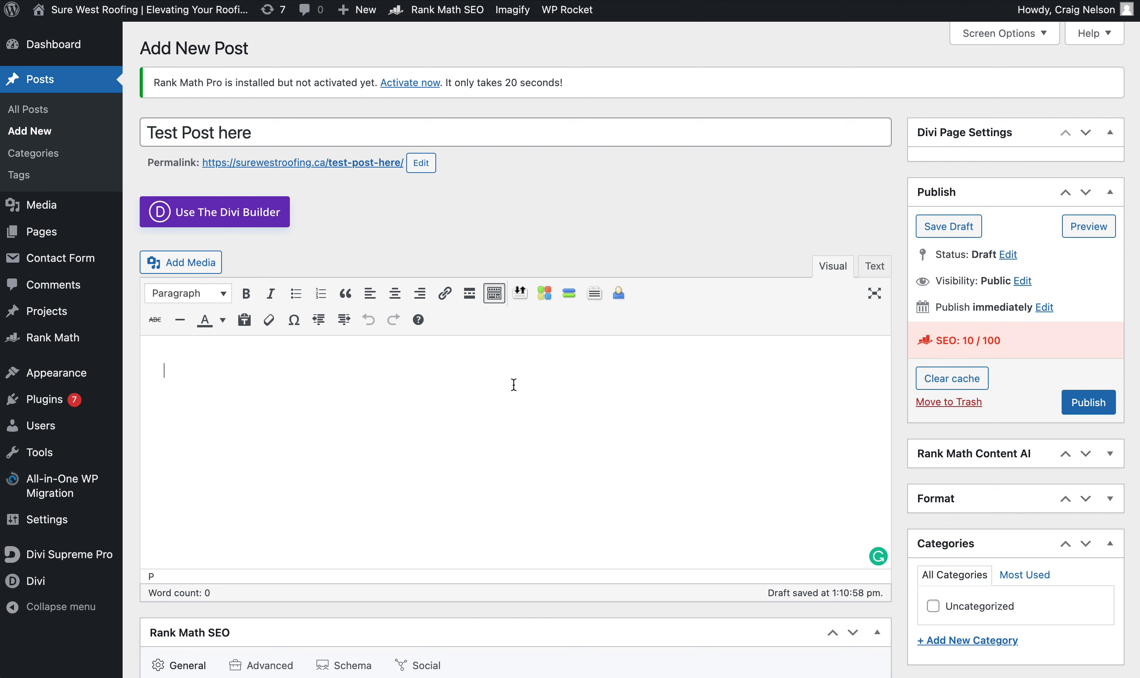
type("type text here and")
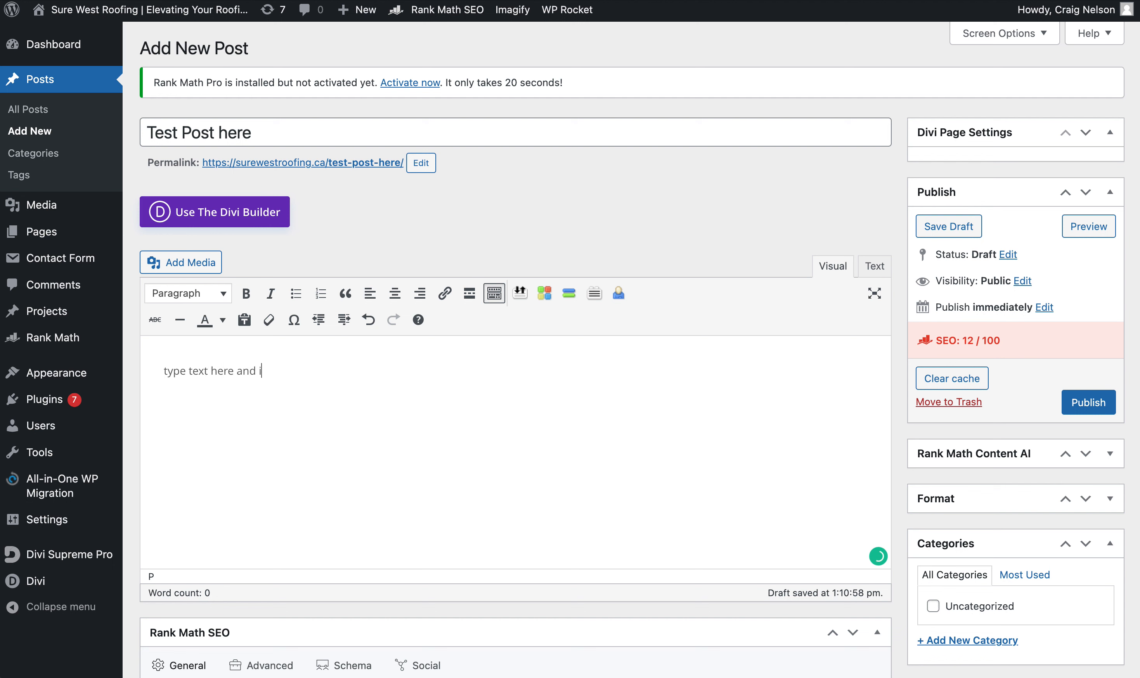
type(" format as needewd")
Copy the body sentence and paste it repeatedly after itself to build a paragraph about four lines long
left_click_drag(350, 371, 135, 370)
left_click(384, 374)
key("ctrl+v")
key("ctrl+v")
key("ctrl+v")
key("ctrl+v")
key("ctrl+v")
key("ctrl+v")
key("ctrl+v")
key("ctrl+v")
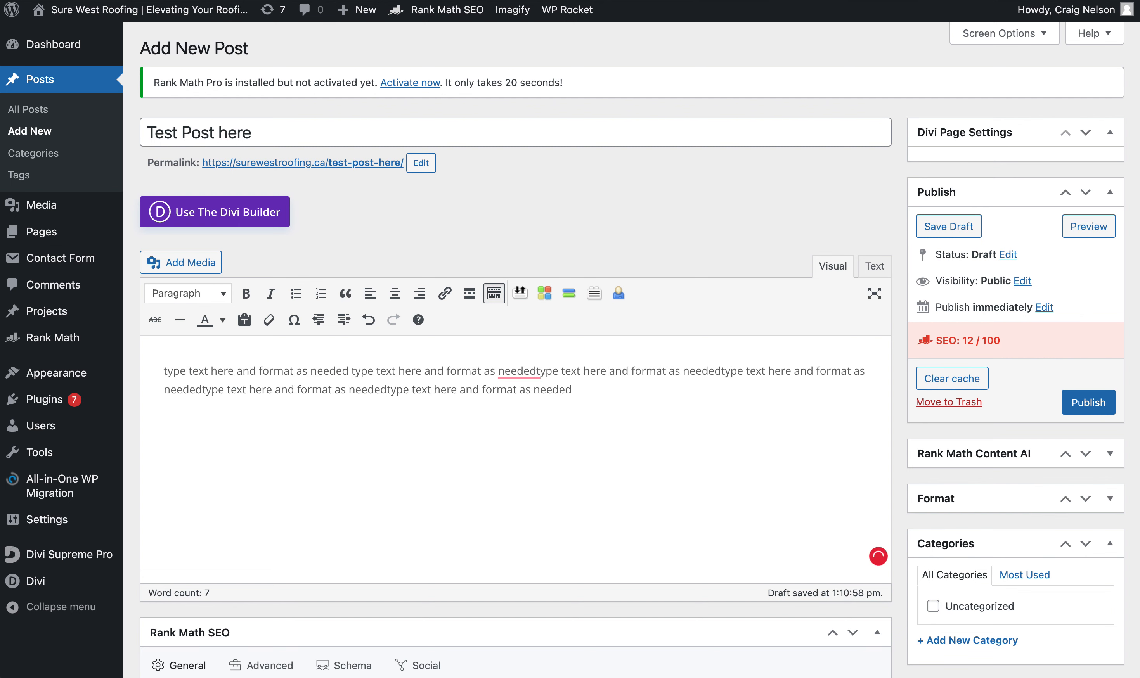
key("ctrl+v")
key("ctrl+v")
scroll(421, 396, "down", 1)
key("ctrl+v")
key("ctrl+v")
key("ctrl+v")
key("ctrl+v")
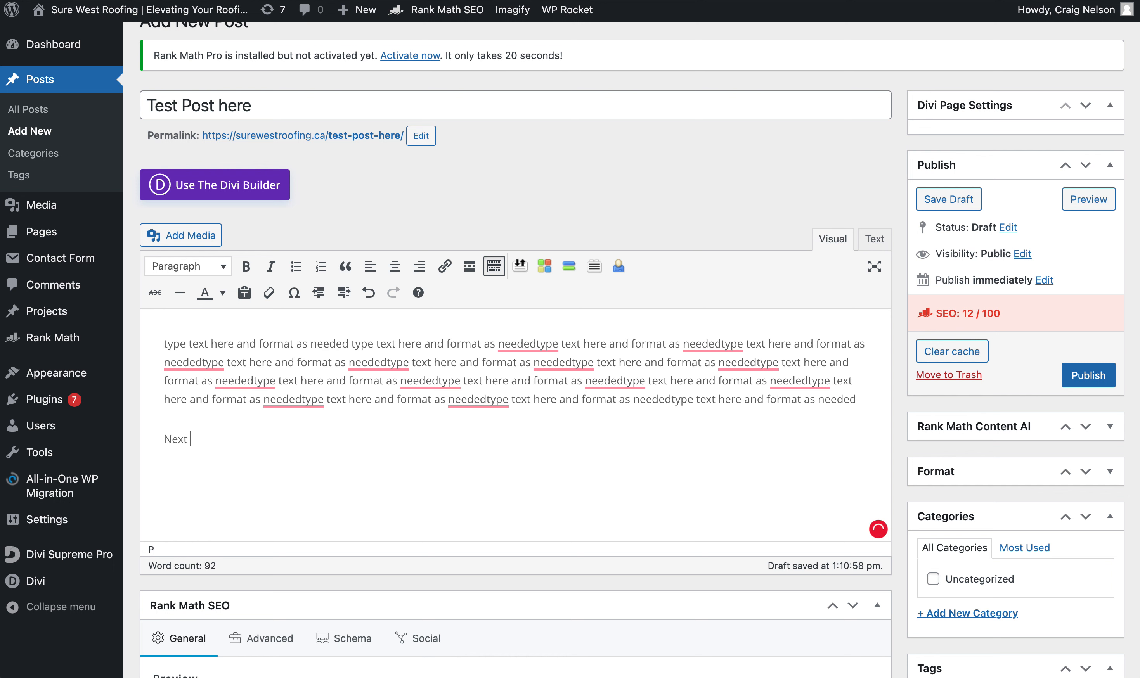
Format the "Next Title" line below the first paragraph as Heading 3
left_click_drag(257, 433, 47, 430)
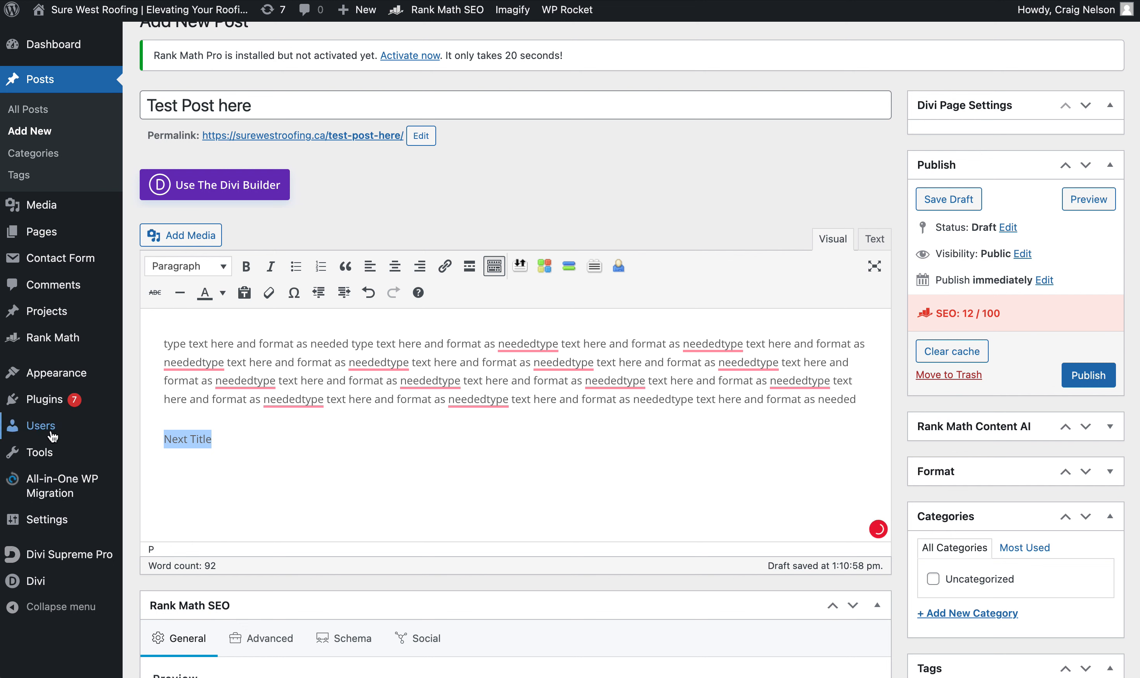
left_click(178, 268)
left_click(202, 387)
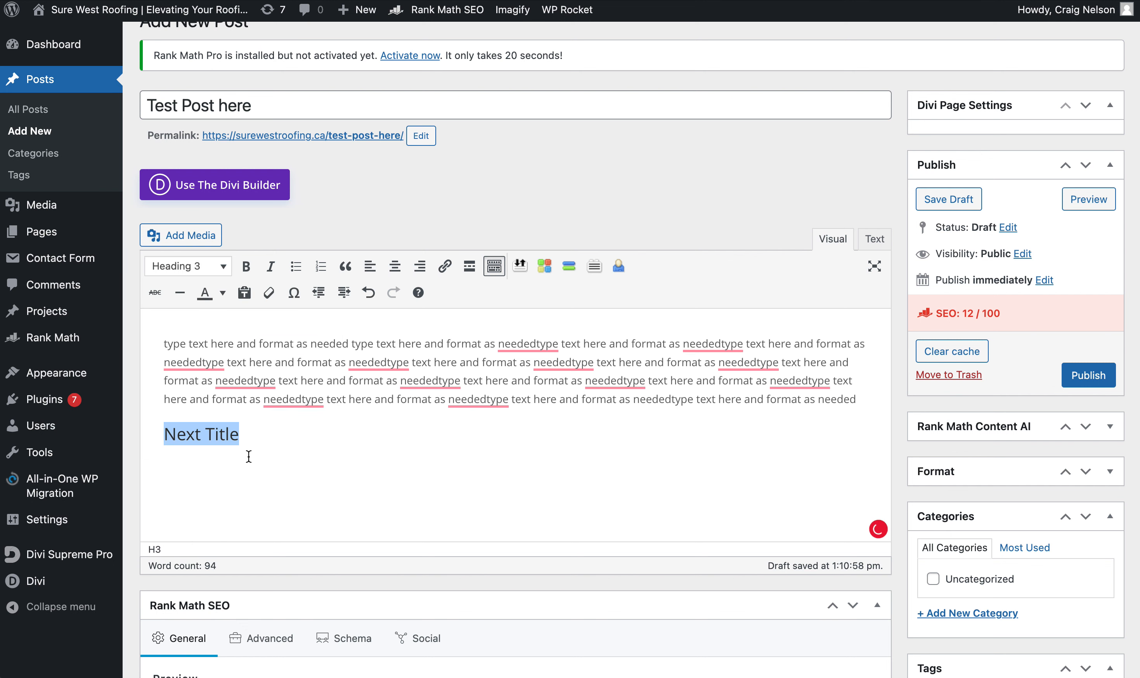
left_click(281, 442)
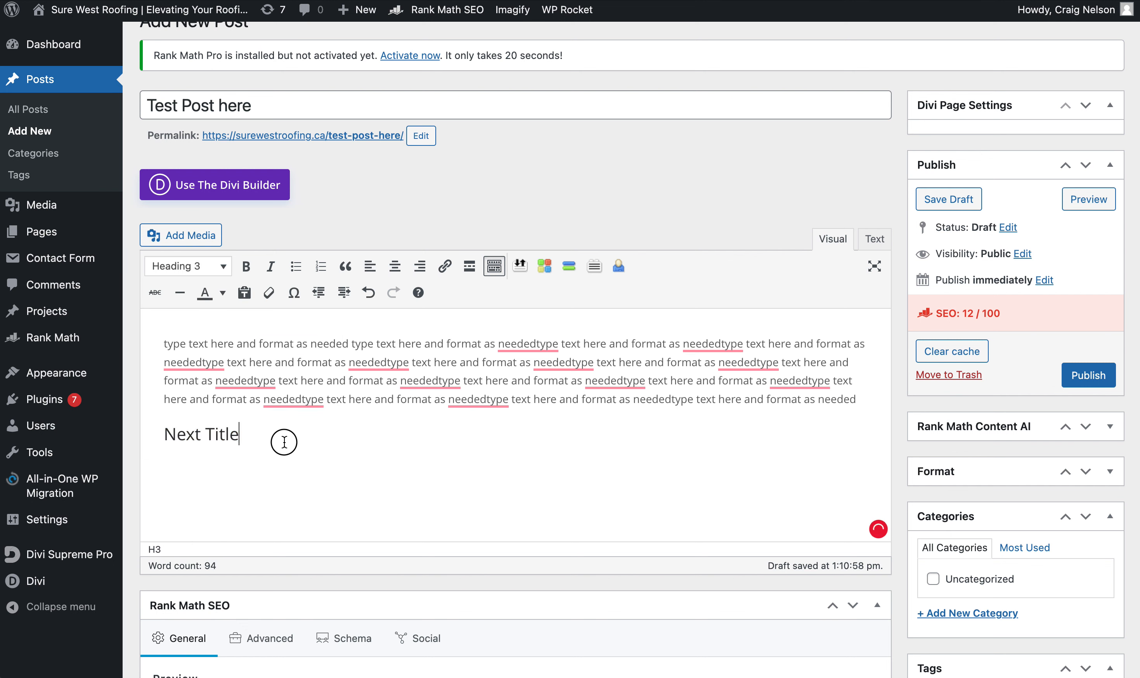
Paste the sentence "type text here and format as needed" repeatedly below the "Next Title" heading to build a paragraph about three lines long
key("Return")
type("type text here and format as neededtype text here and format as needed")
key("super+v")
key("super+v")
key("super+v")
key("super+v")
key("super+v")
key("super+v")
key("super+v")
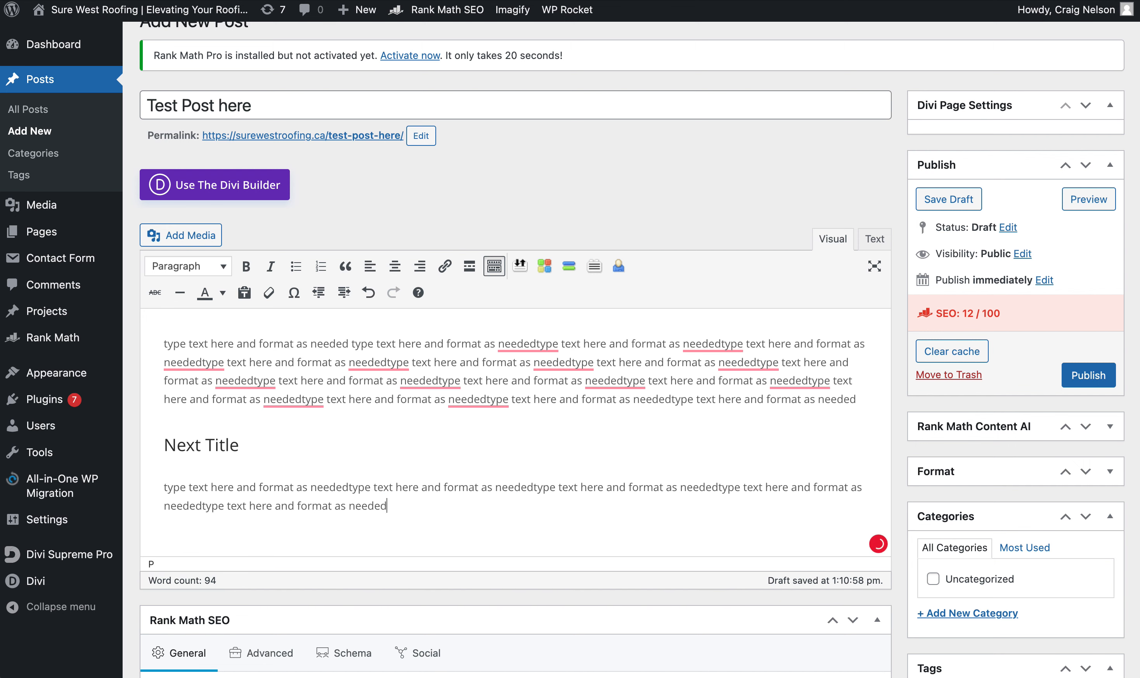
scroll(396, 454, "down", 1)
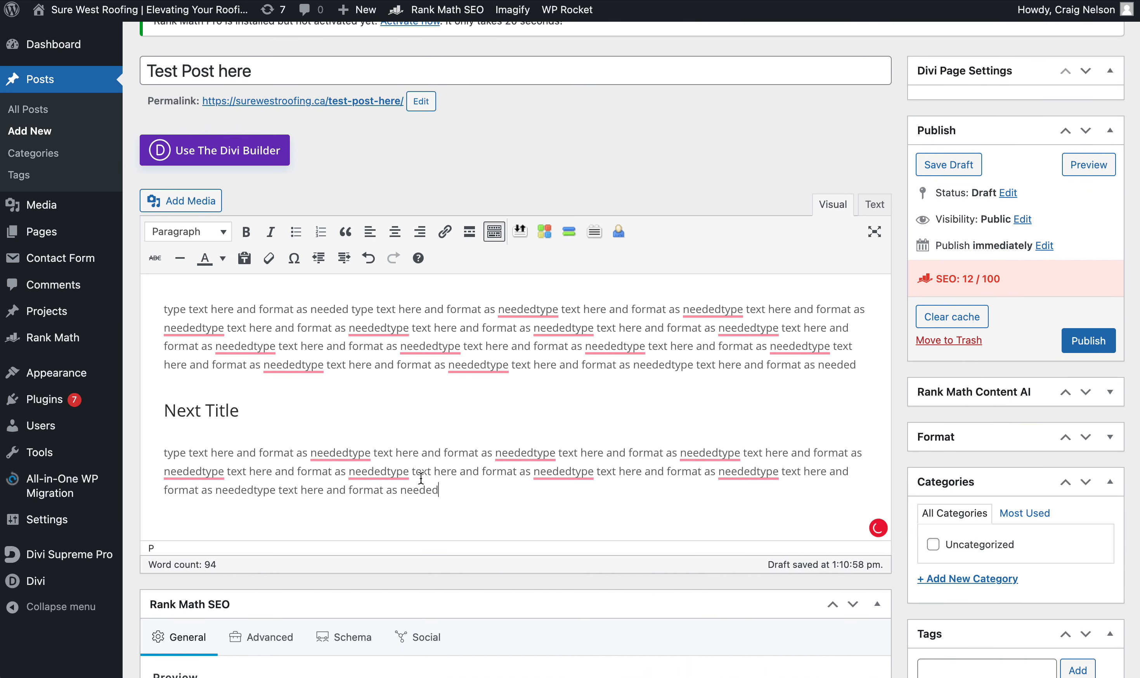
Start a new line below the second paragraph and open the media library for adding an image, checking the file upload option too
key("Return")
scroll(507, 452, "down", 2)
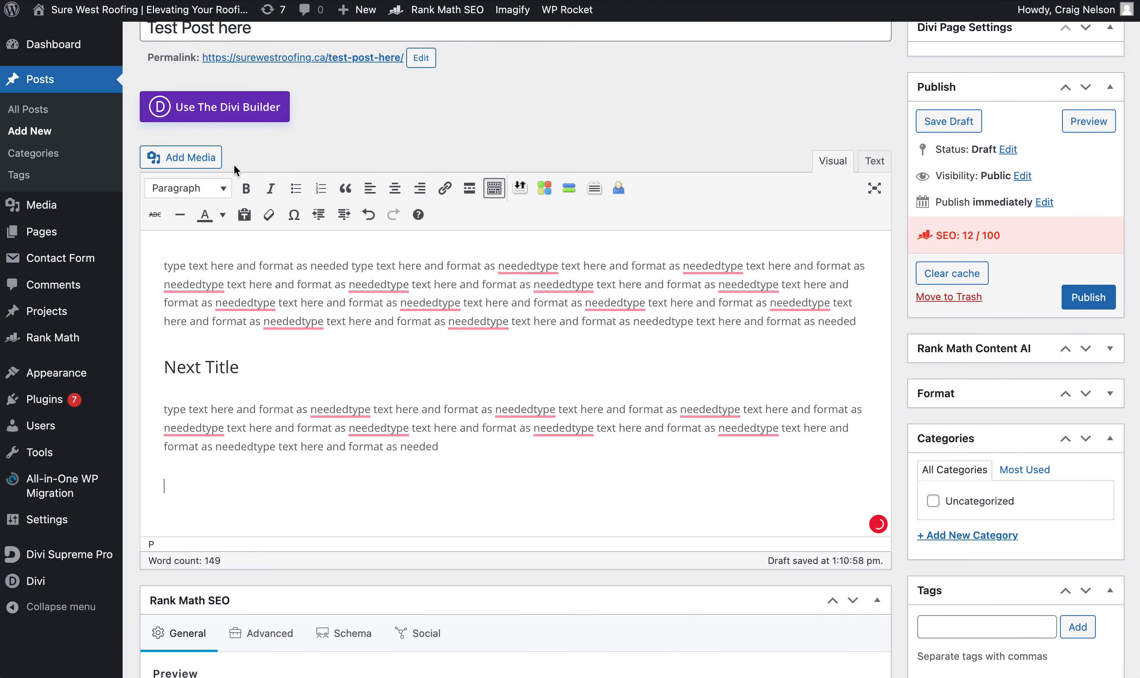
left_click(185, 159)
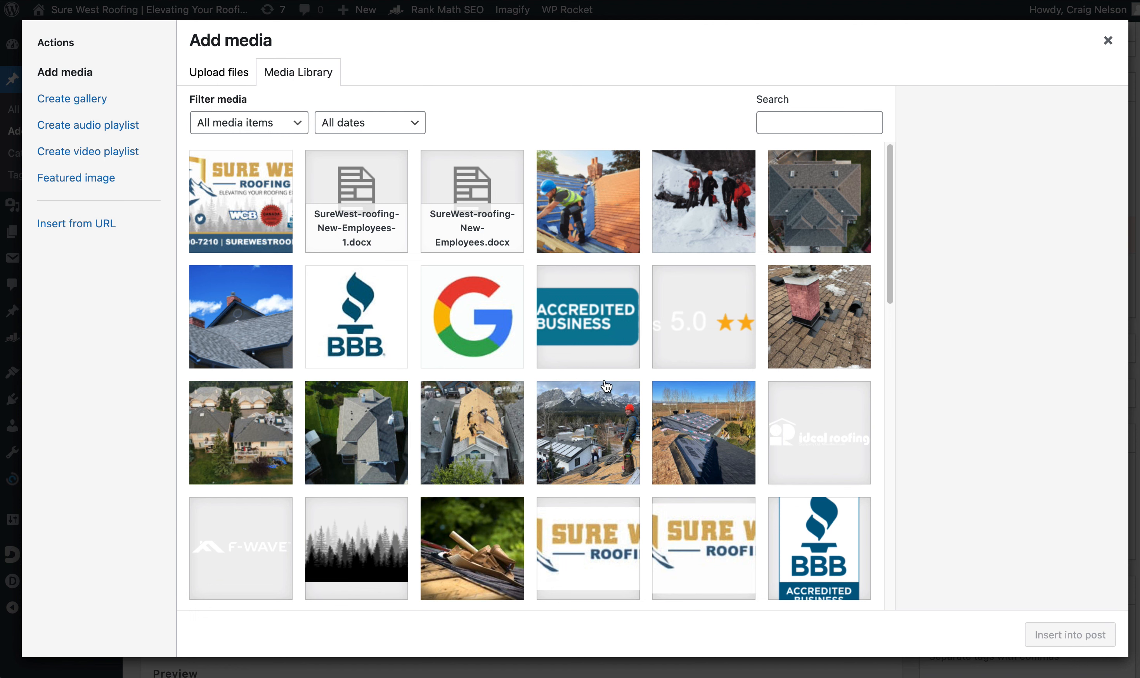
left_click(223, 77)
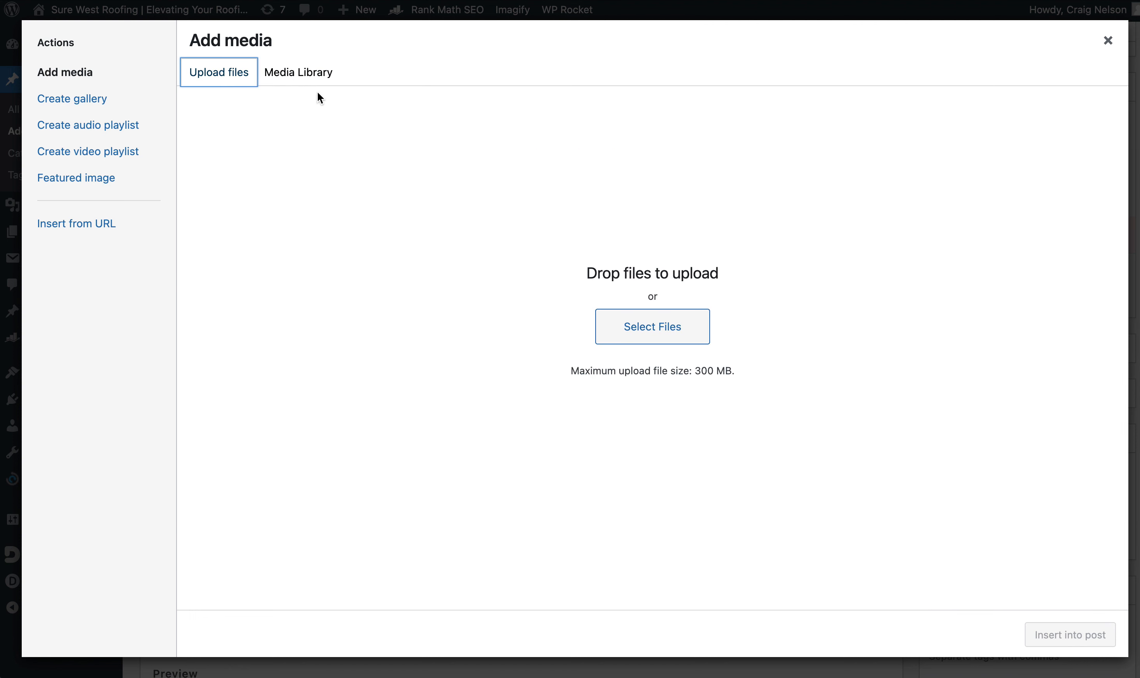
left_click(309, 84)
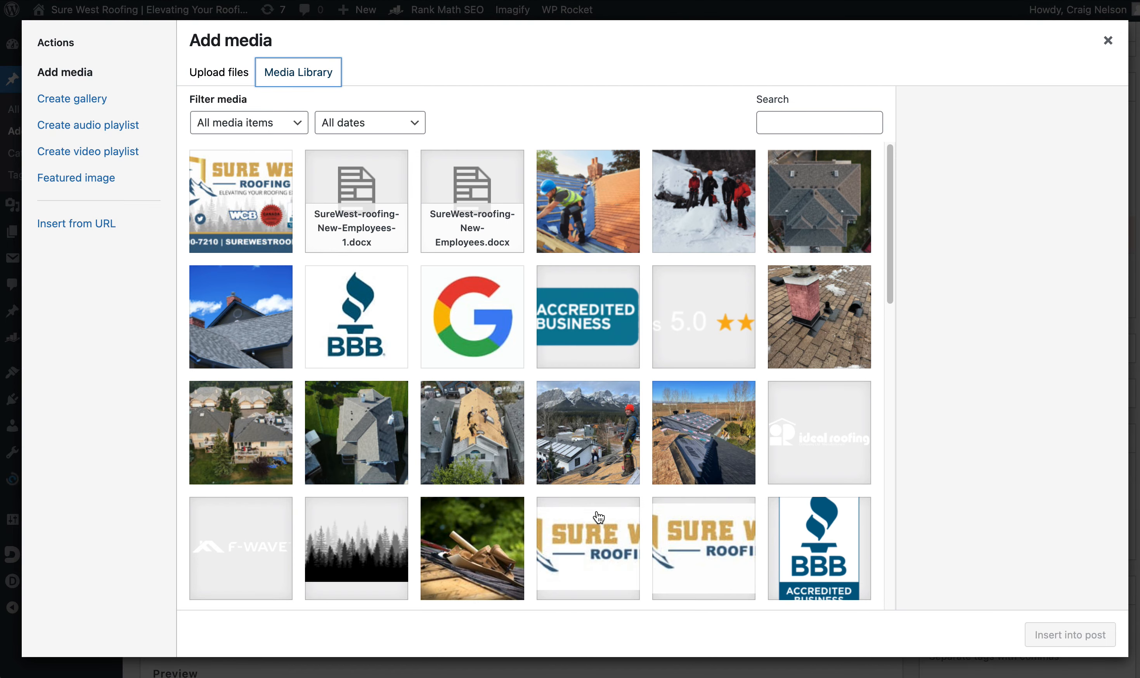
Select the Google logo image and review its attachment details and its alignment and size options
left_click(461, 348)
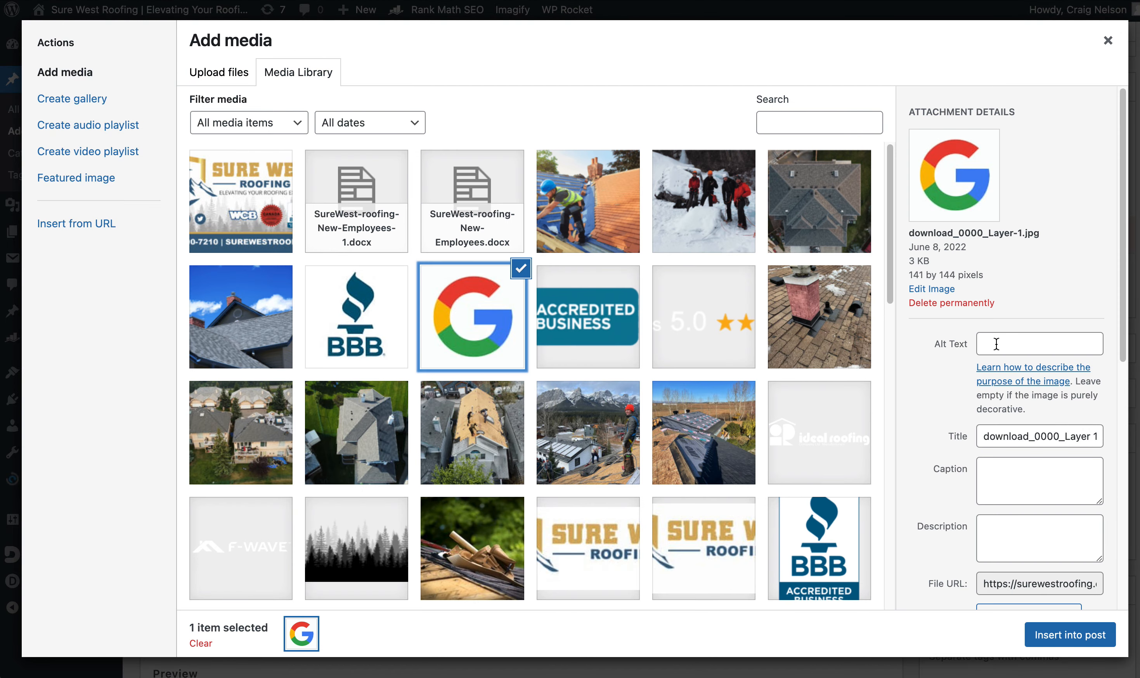
scroll(961, 356, "down", 1)
scroll(961, 355, "down", 6)
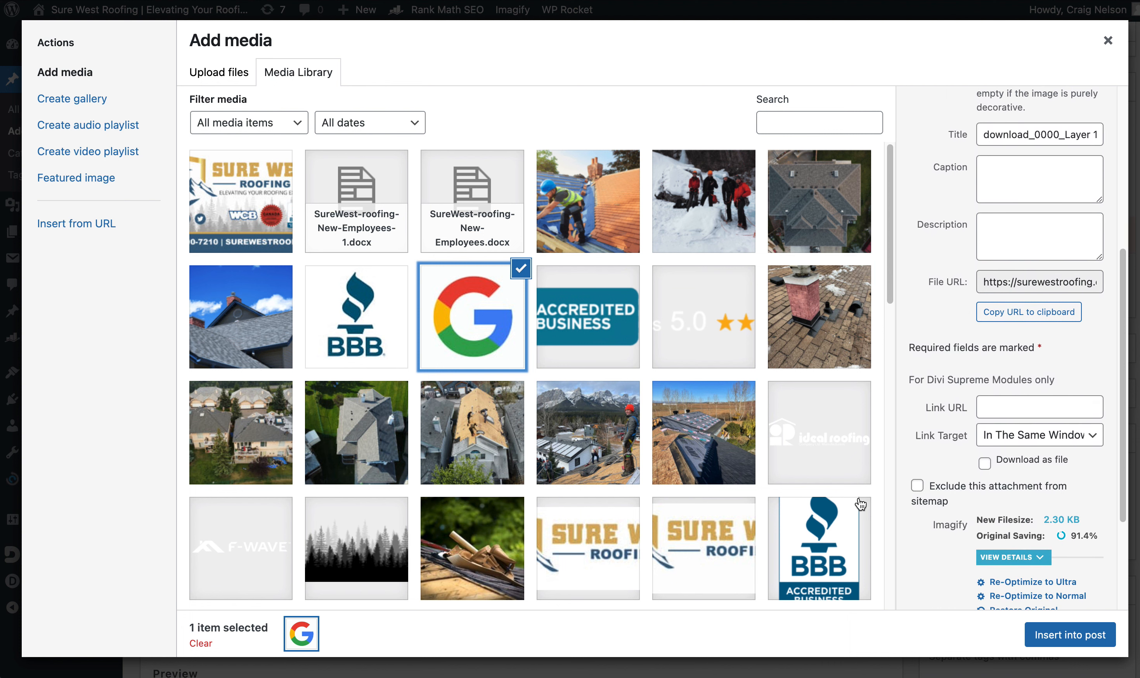
scroll(927, 303, "up", 2)
scroll(927, 304, "down", 5)
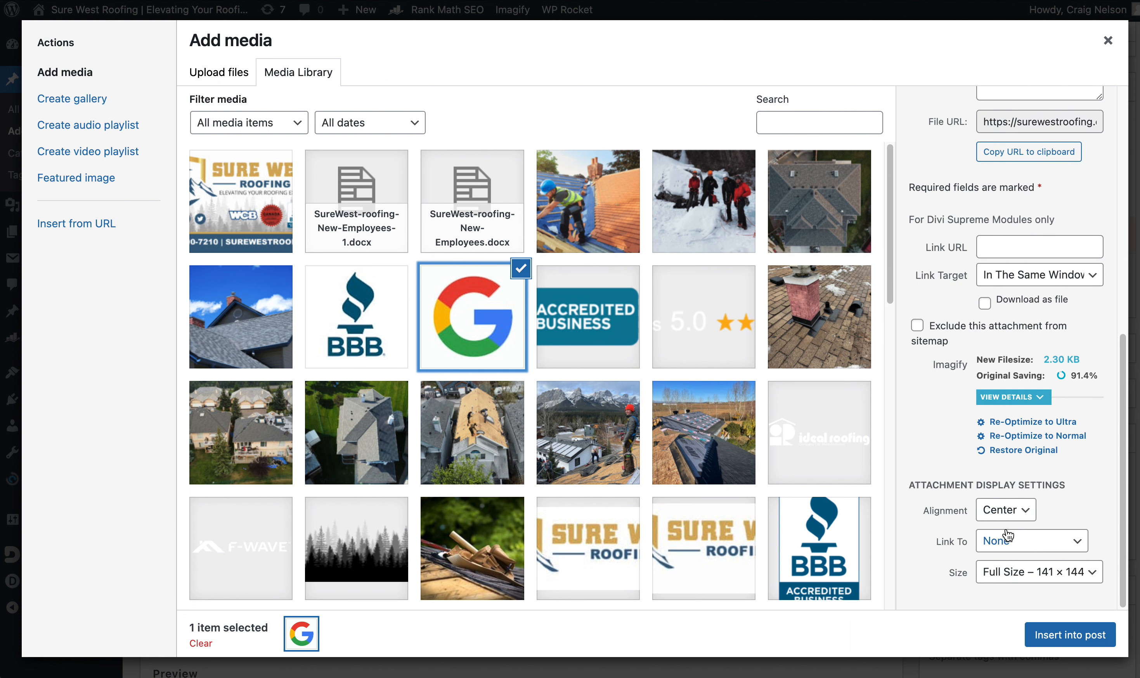
left_click(1019, 518)
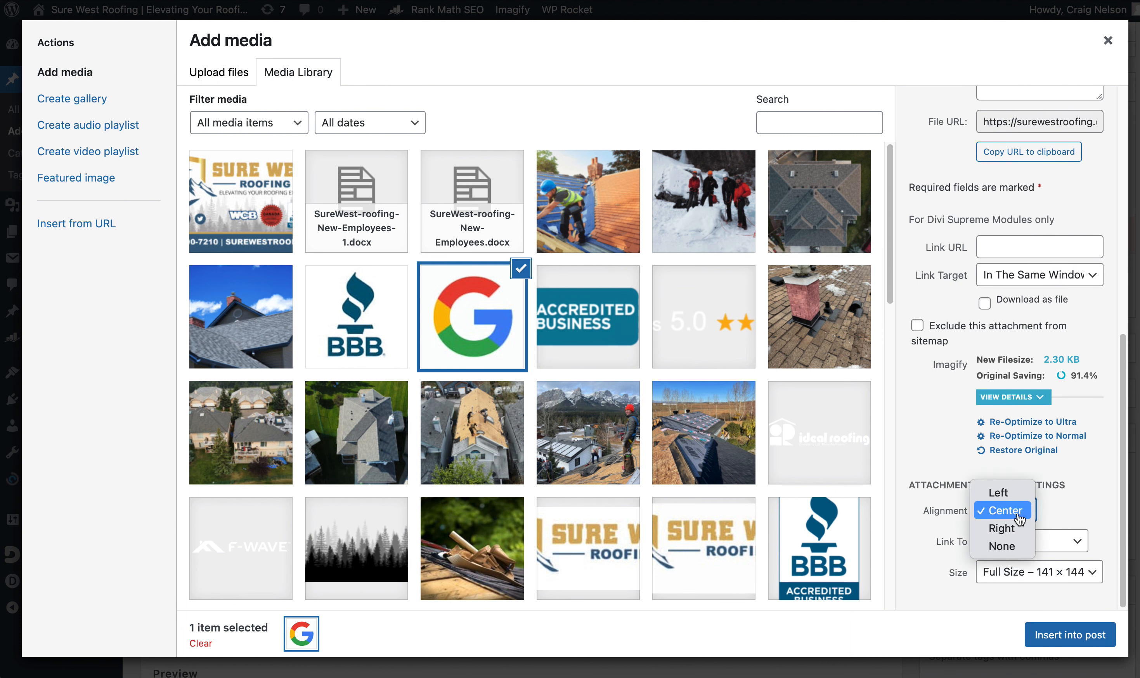
left_click(1018, 513)
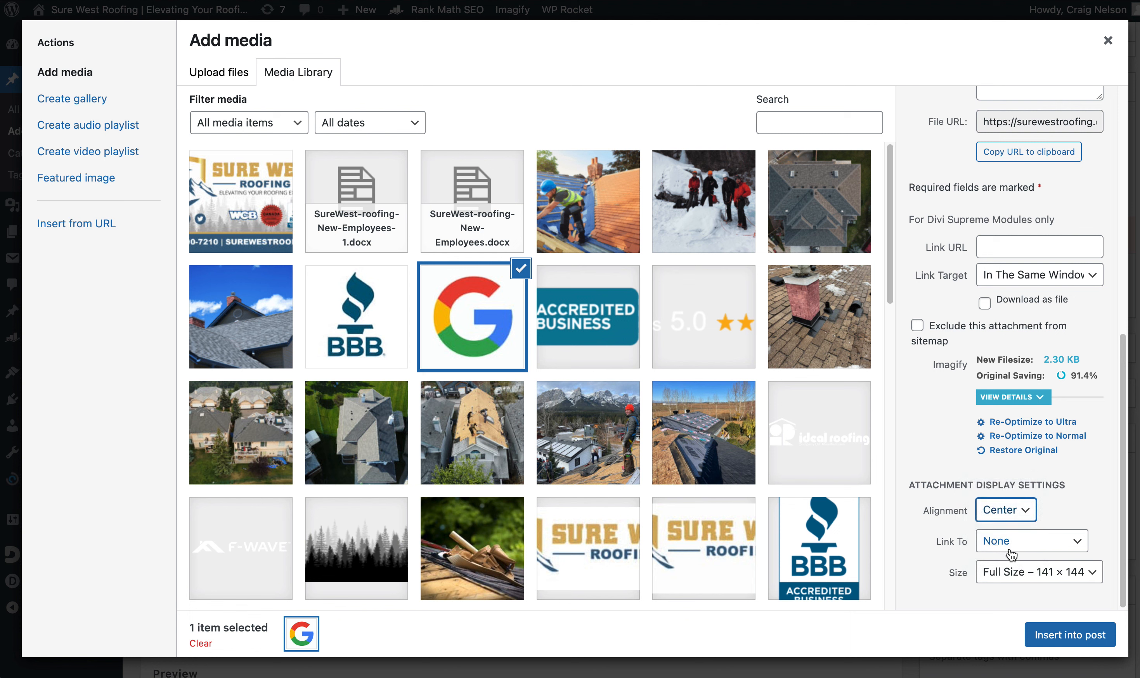
left_click(1023, 574)
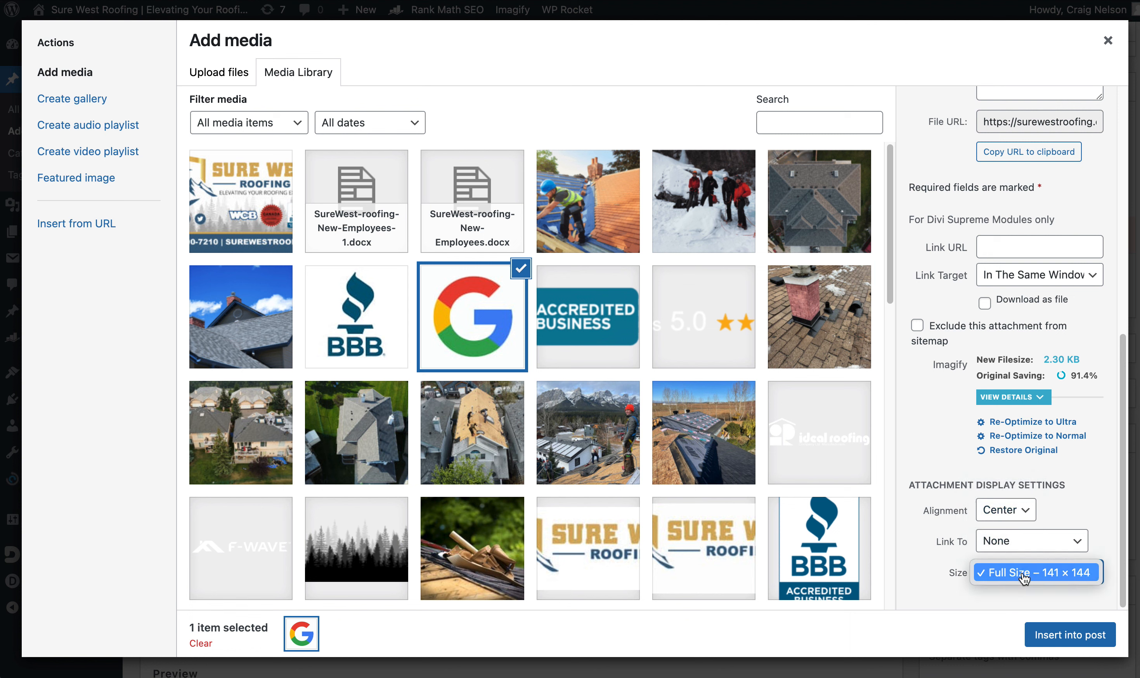
left_click(902, 529)
Select the Sure West Roofing banner image instead and set its display size to Full Size – 1728 × 864
left_click(243, 210)
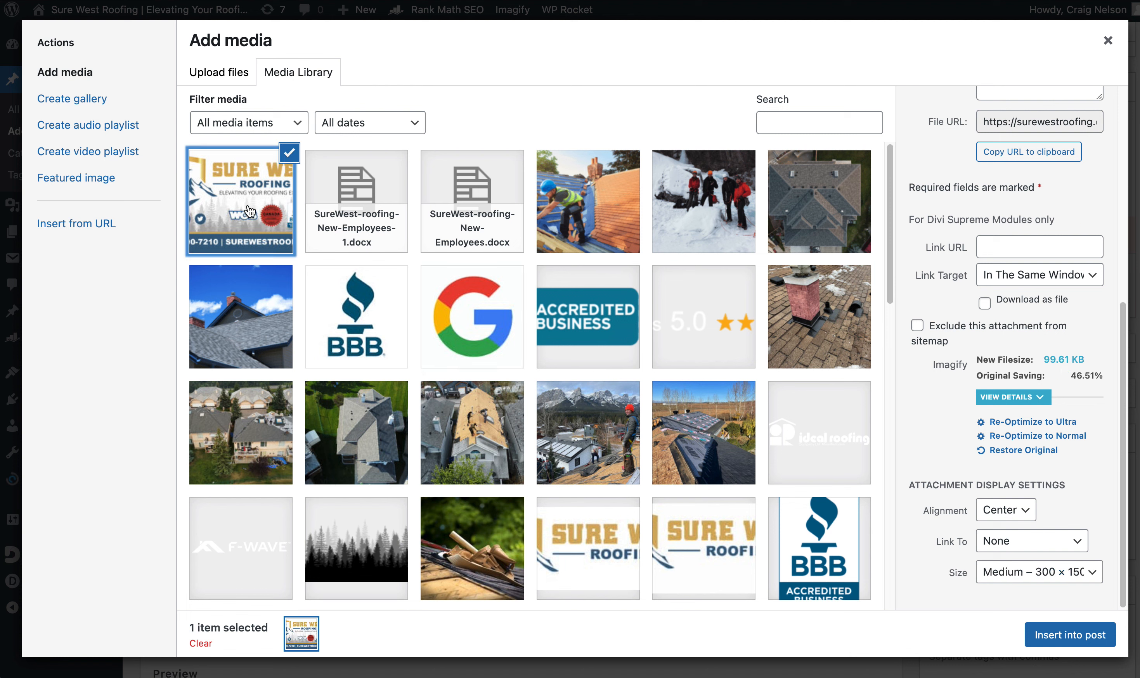
left_click(994, 574)
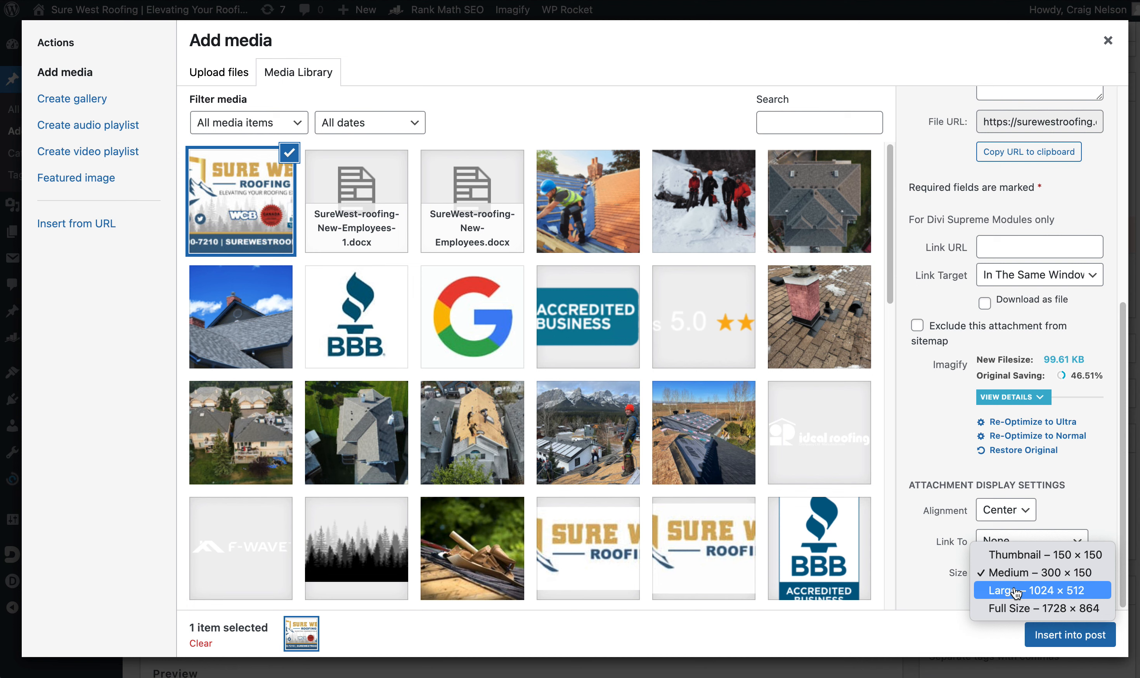
left_click(1020, 609)
Give the banner image the caption "This is a great image!" and insert it into the post
scroll(1019, 407, "up", 5)
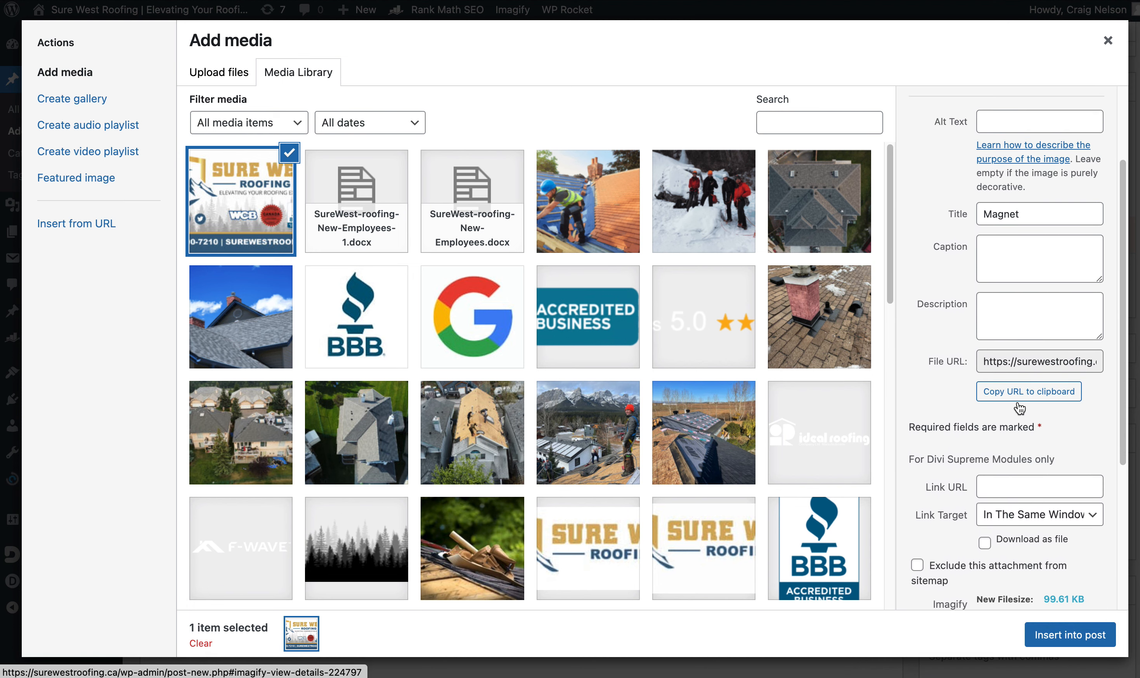
left_click(1013, 255)
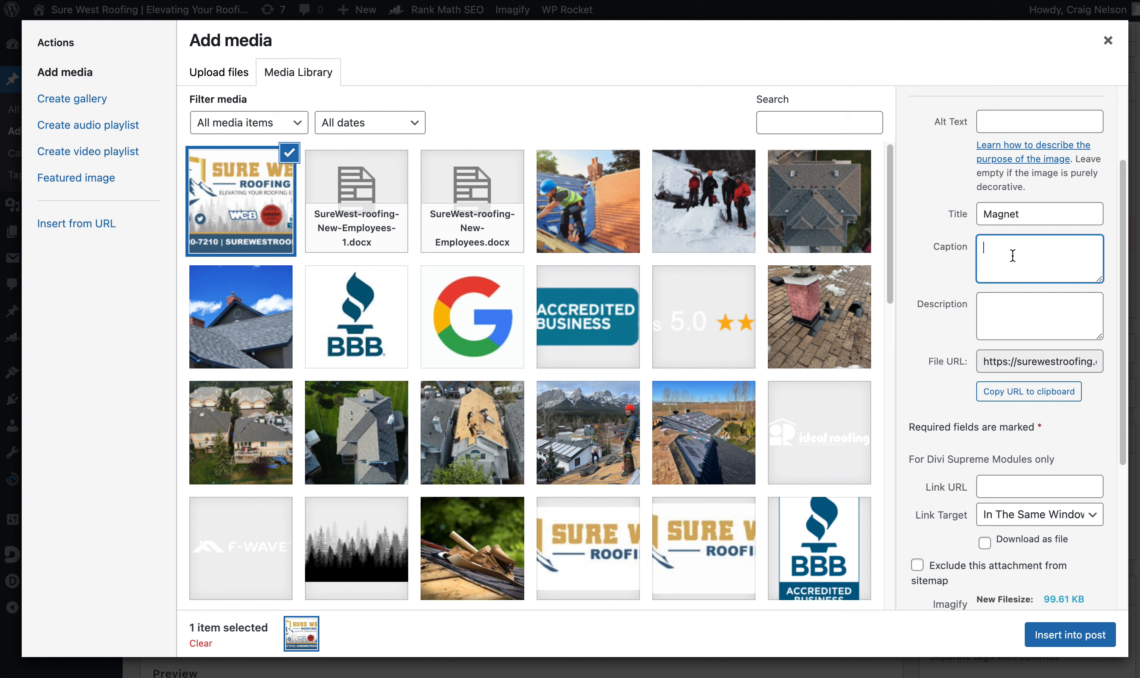
type("This is a great image!")
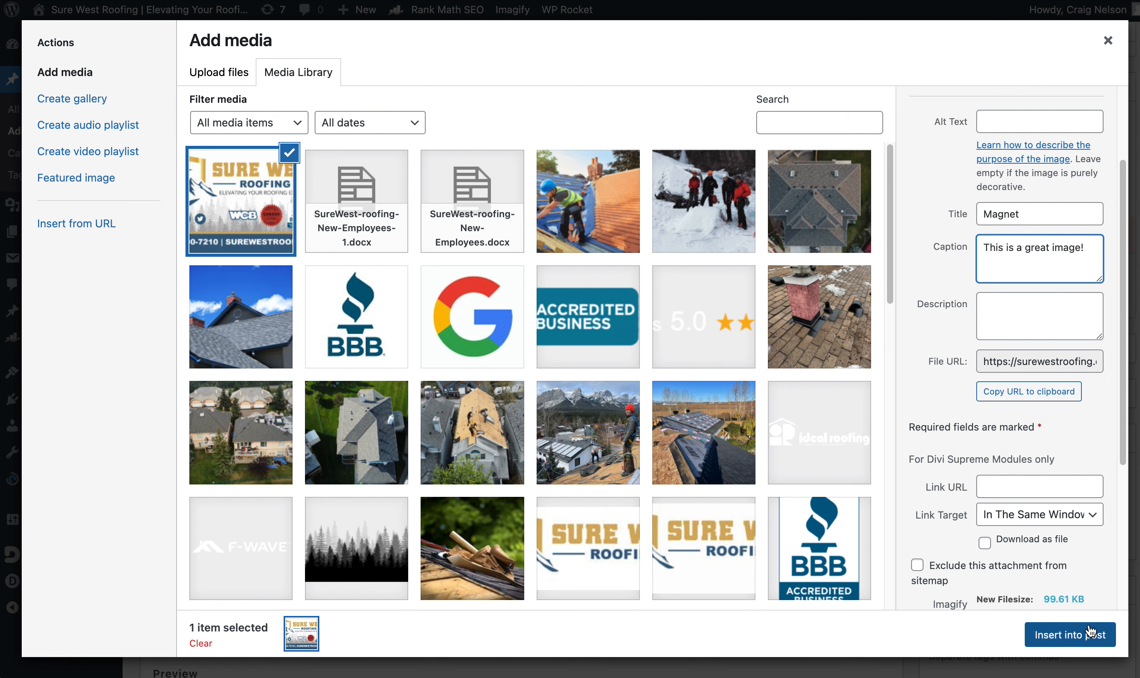
left_click(1078, 635)
Edit the inserted banner image in the post and change its size to Medium – 300 × 150
scroll(668, 378, "down", 5)
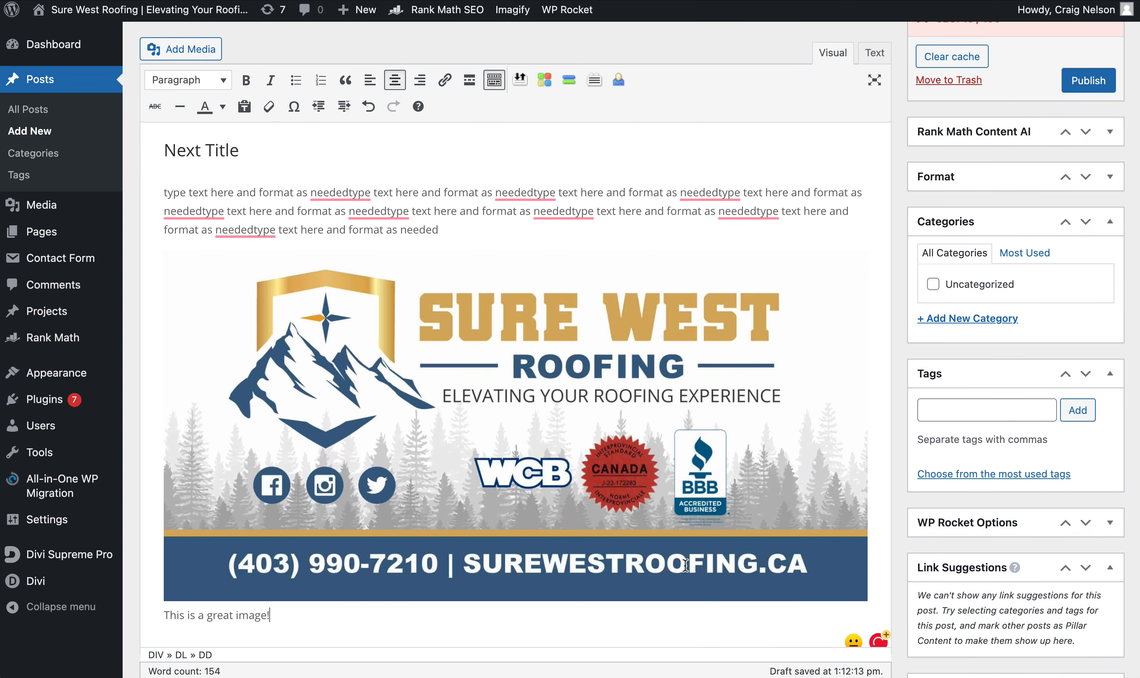
left_click(575, 427)
left_click(828, 221)
left_click(606, 379)
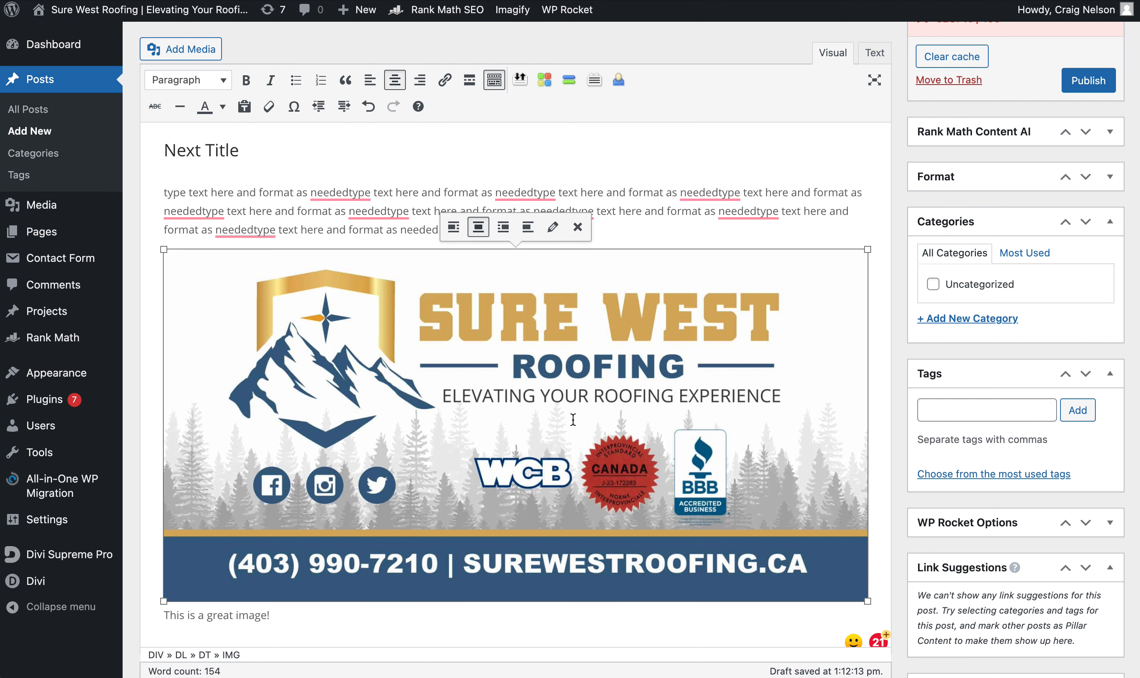
left_click(552, 227)
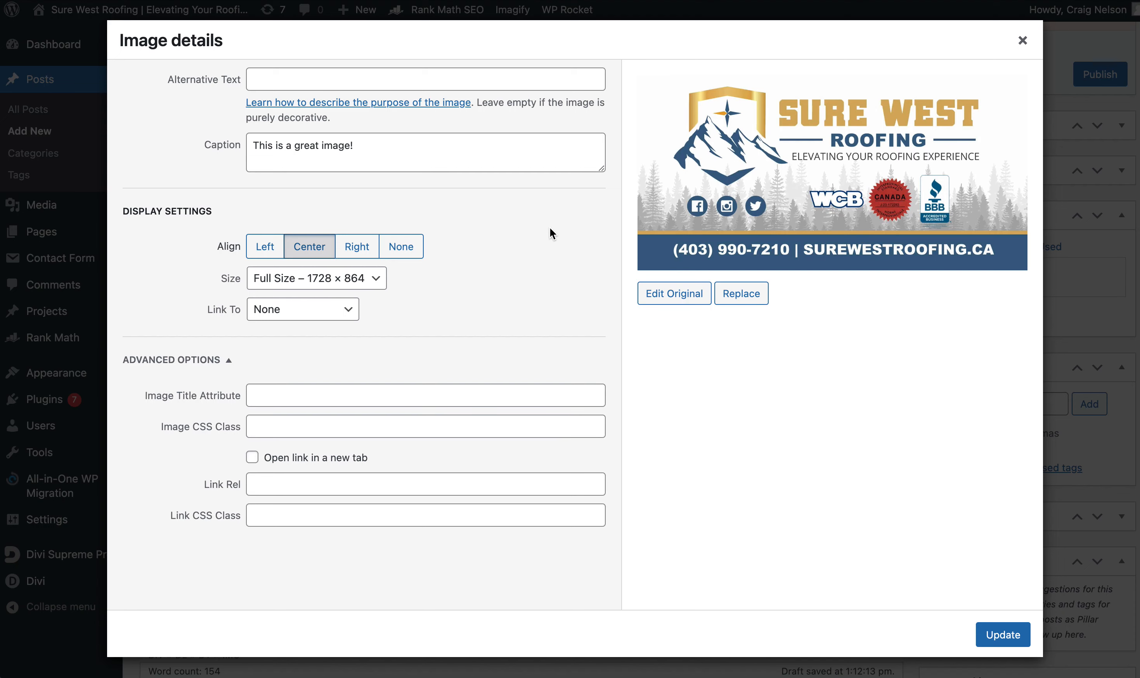
left_click(343, 282)
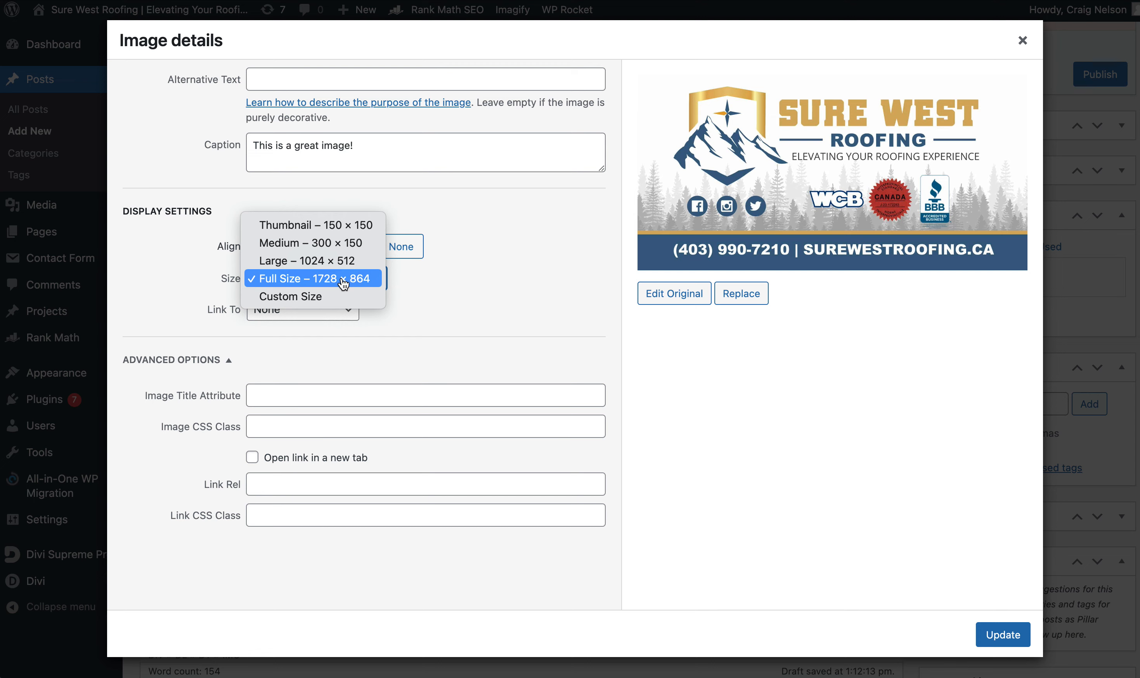
left_click(339, 244)
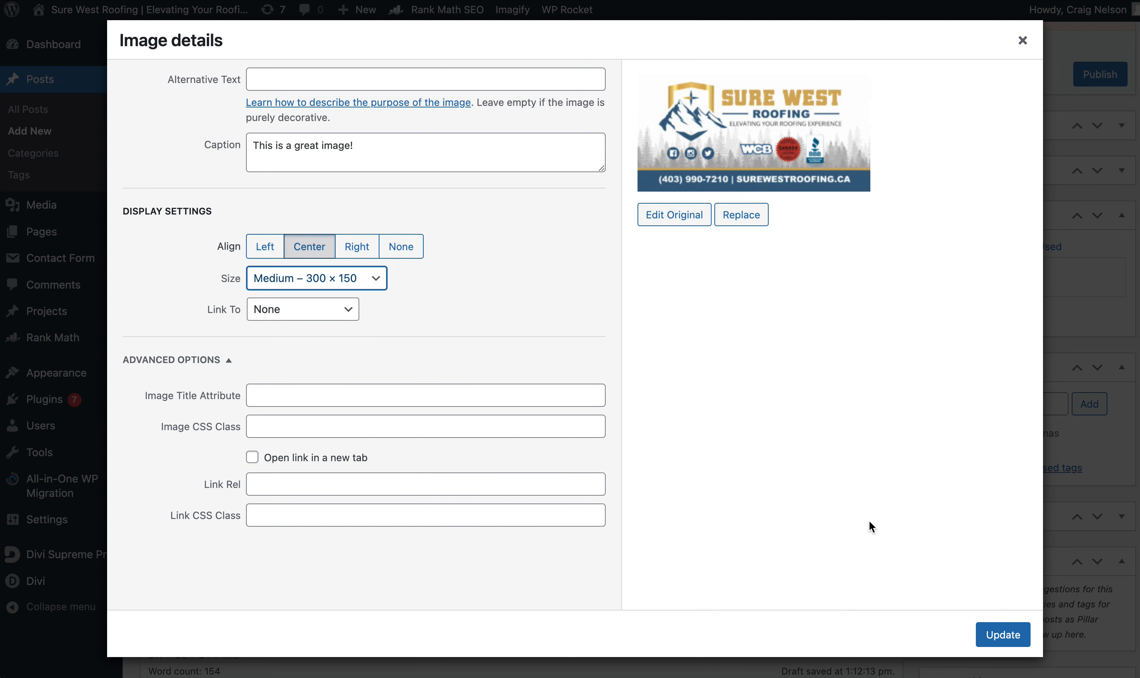
left_click(990, 634)
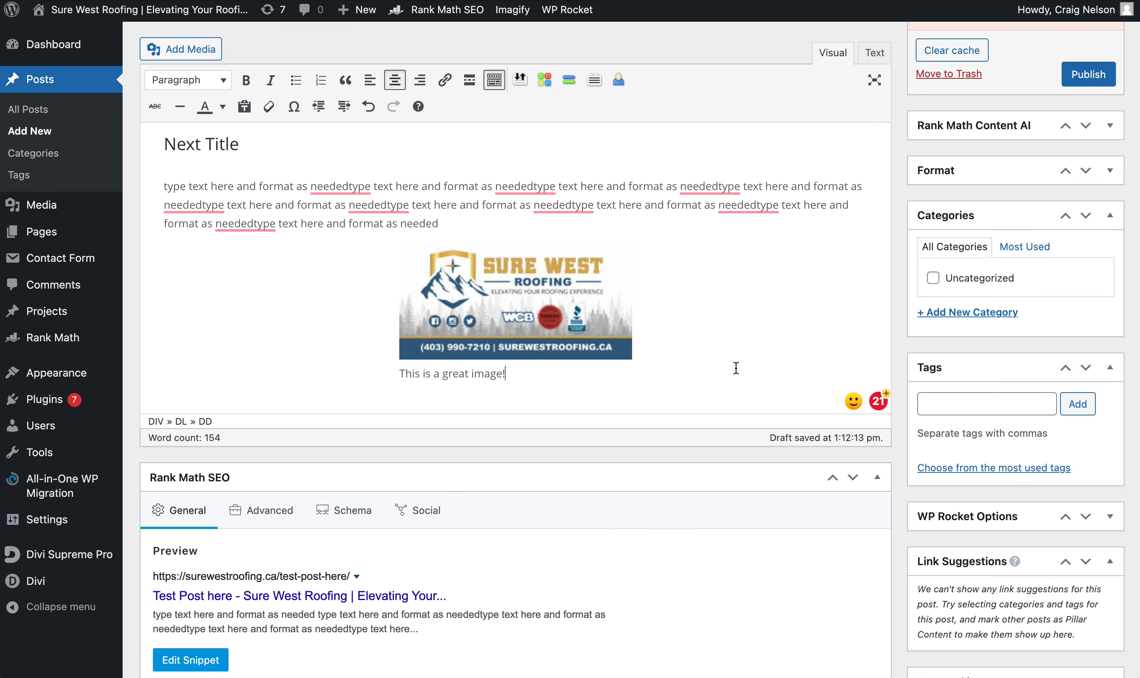
left_click(568, 350)
left_click(719, 341)
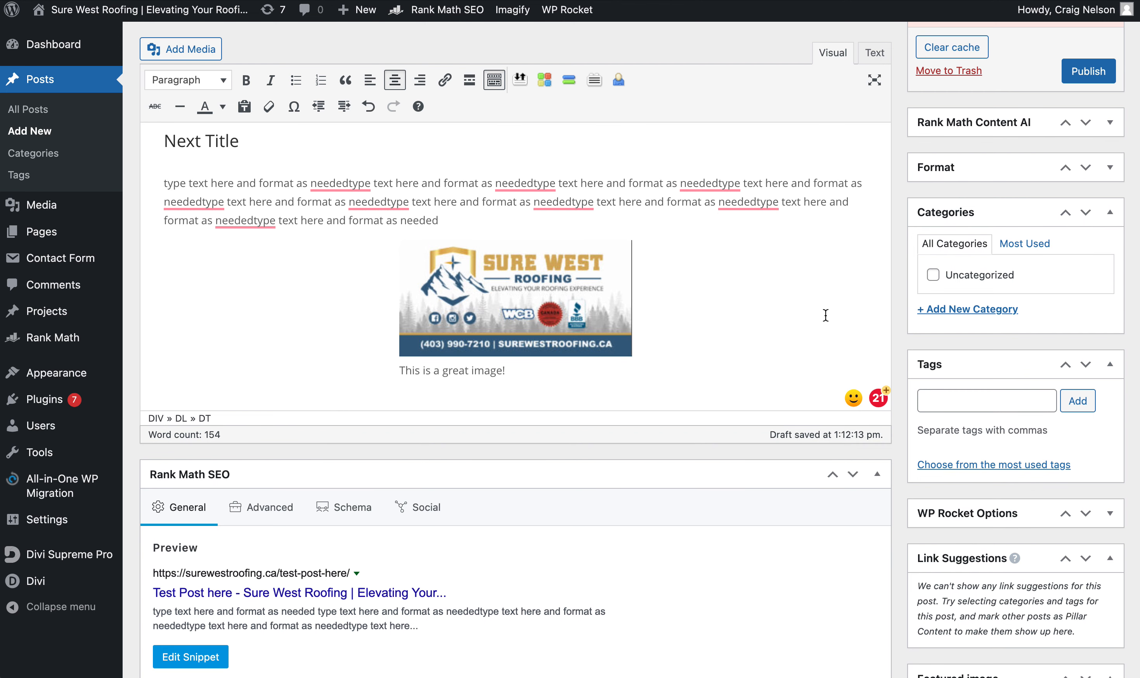
Copy the "Next Title" heading with its paragraph, paste them below the image caption, and remove the extra blank line
left_click_drag(439, 223, 164, 145)
key("super+c")
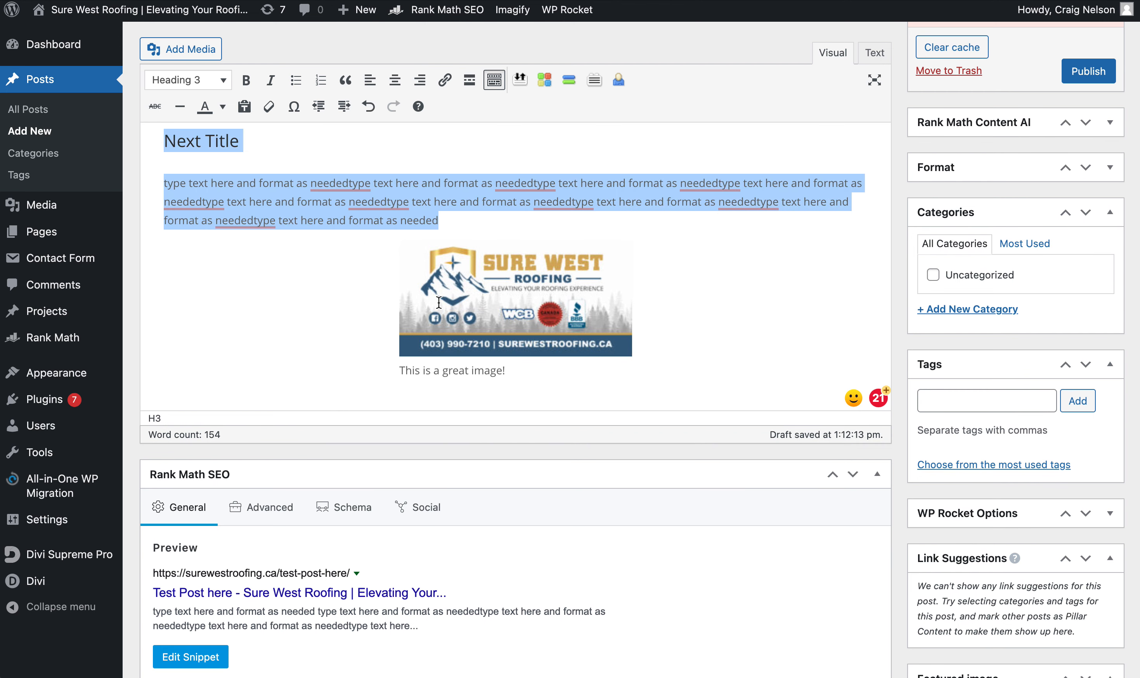
left_click(698, 366)
key("Return")
key("Return")
key("super+v")
left_click(583, 421)
key("BackSpace")
Set the tool belt photo tool-belt-739152_1920.jpg from the media library as the post's featured image
scroll(725, 443, "down", 2)
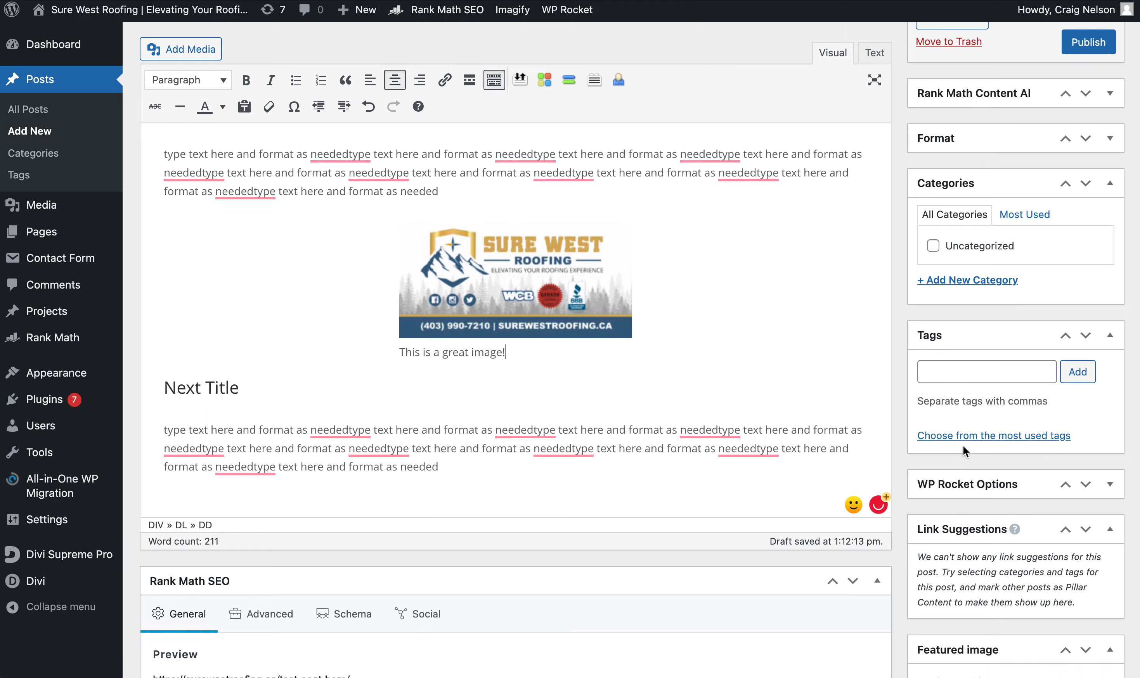
scroll(931, 384, "down", 6)
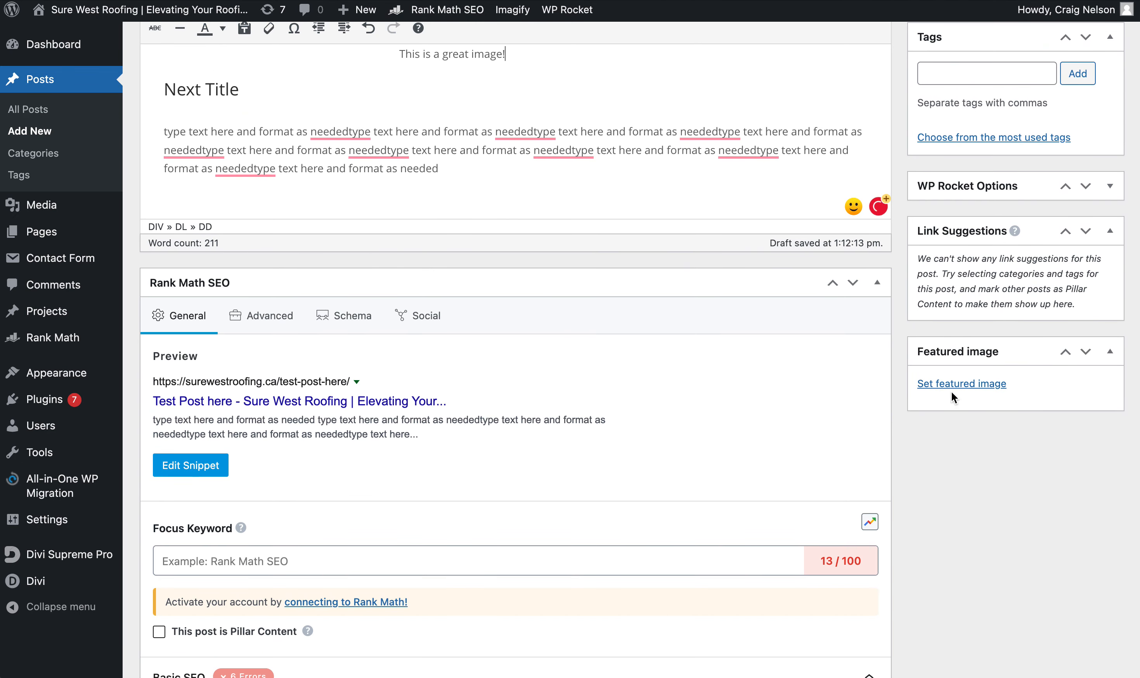
scroll(789, 366, "up", 7)
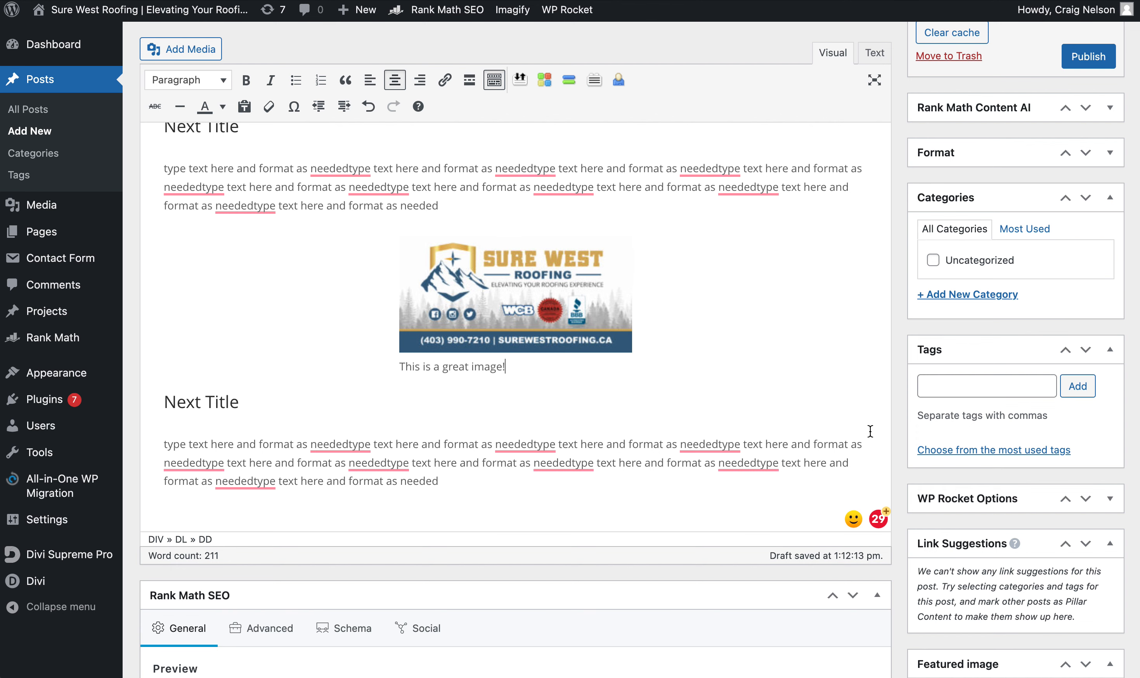
scroll(870, 431, "down", 3)
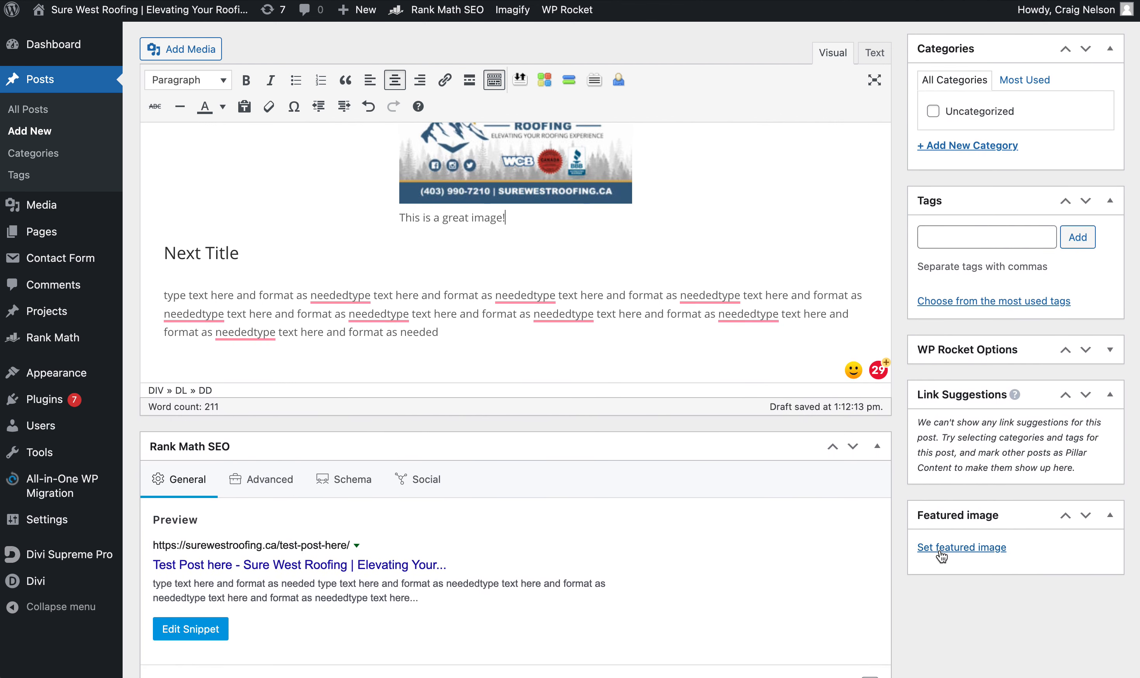
left_click(941, 550)
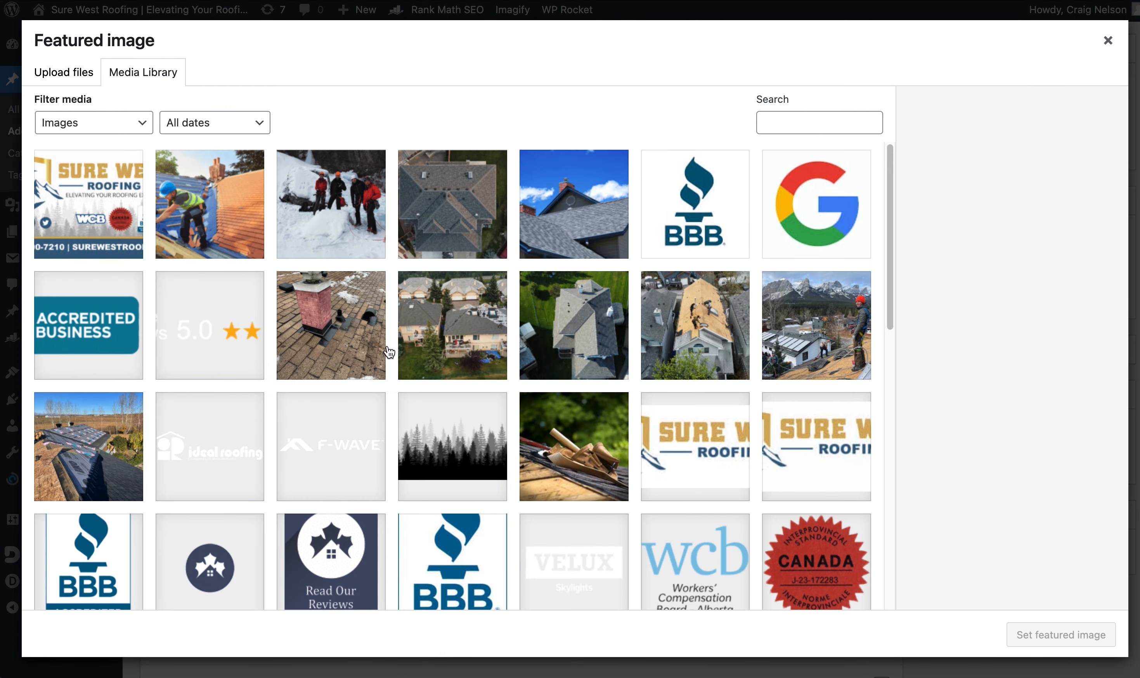
left_click(570, 467)
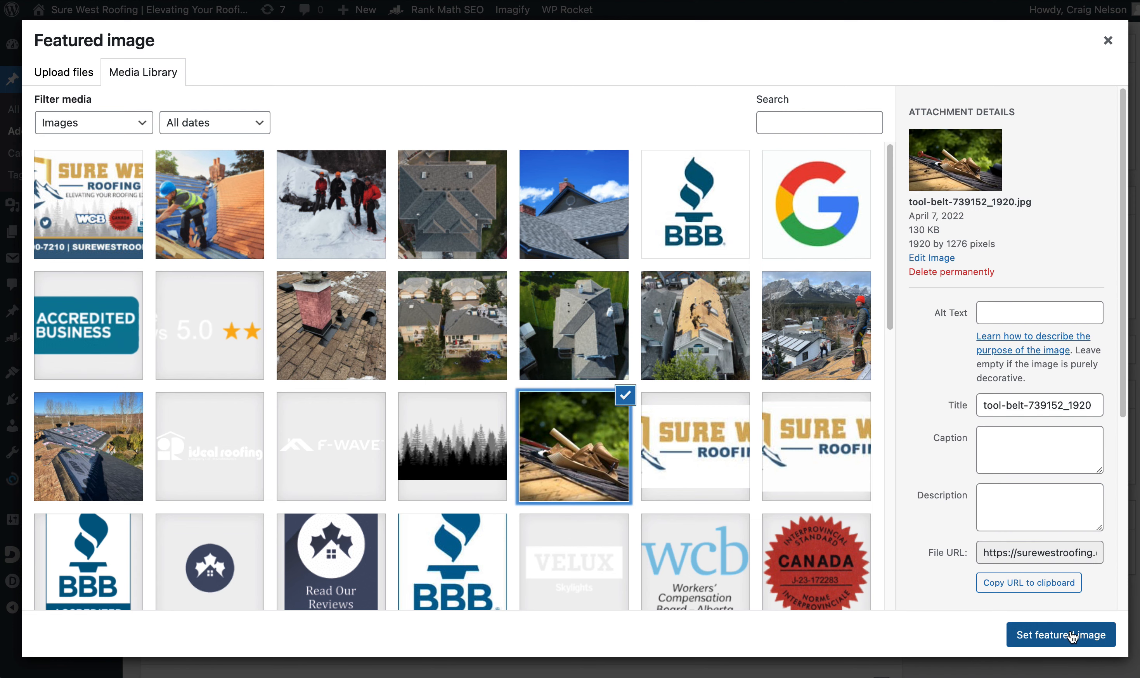
left_click(1071, 637)
scroll(833, 528, "down", 1)
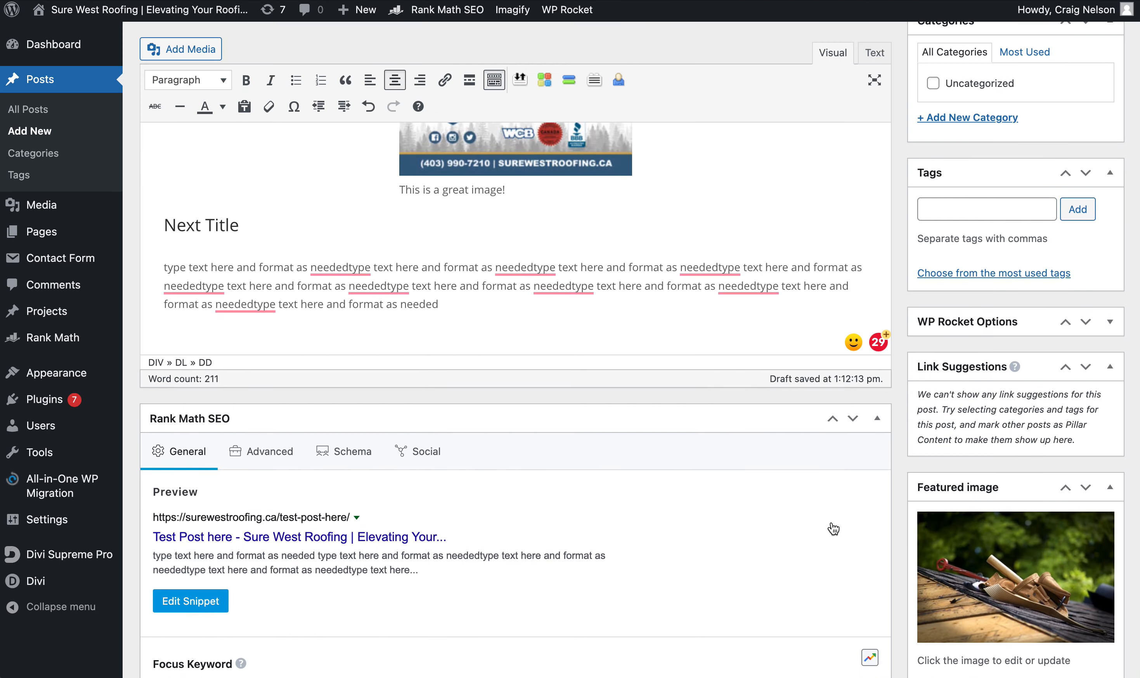
Open the post's publish date and time settings for editing, then publish the post
scroll(832, 528, "up", 8)
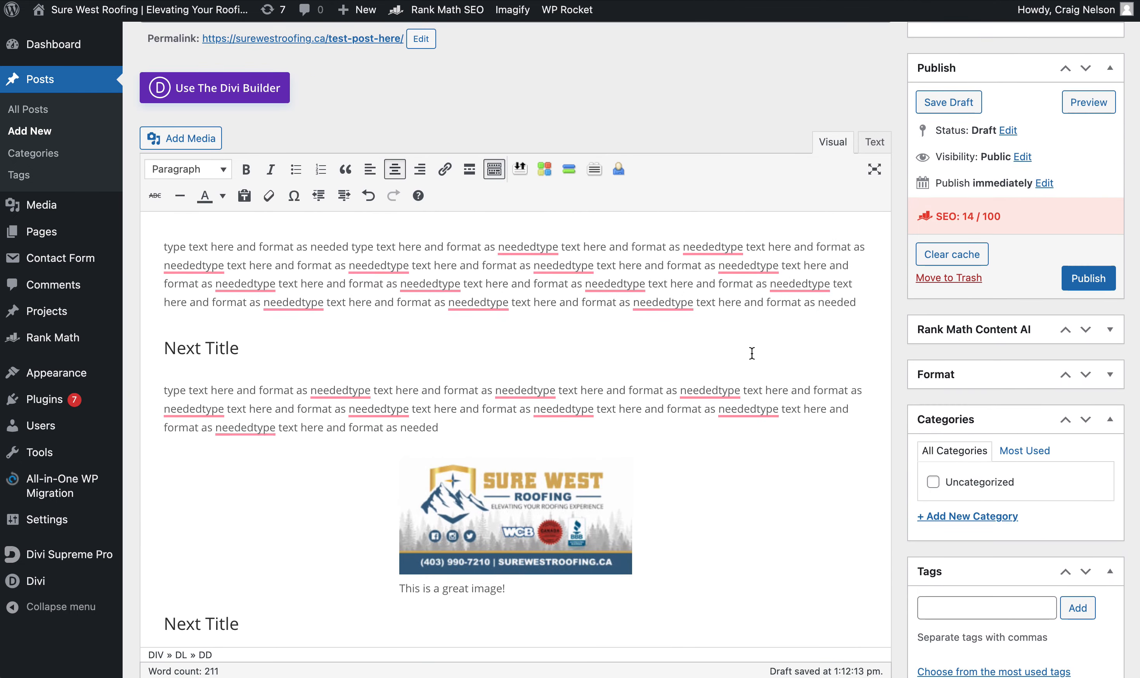
scroll(752, 353, "up", 3)
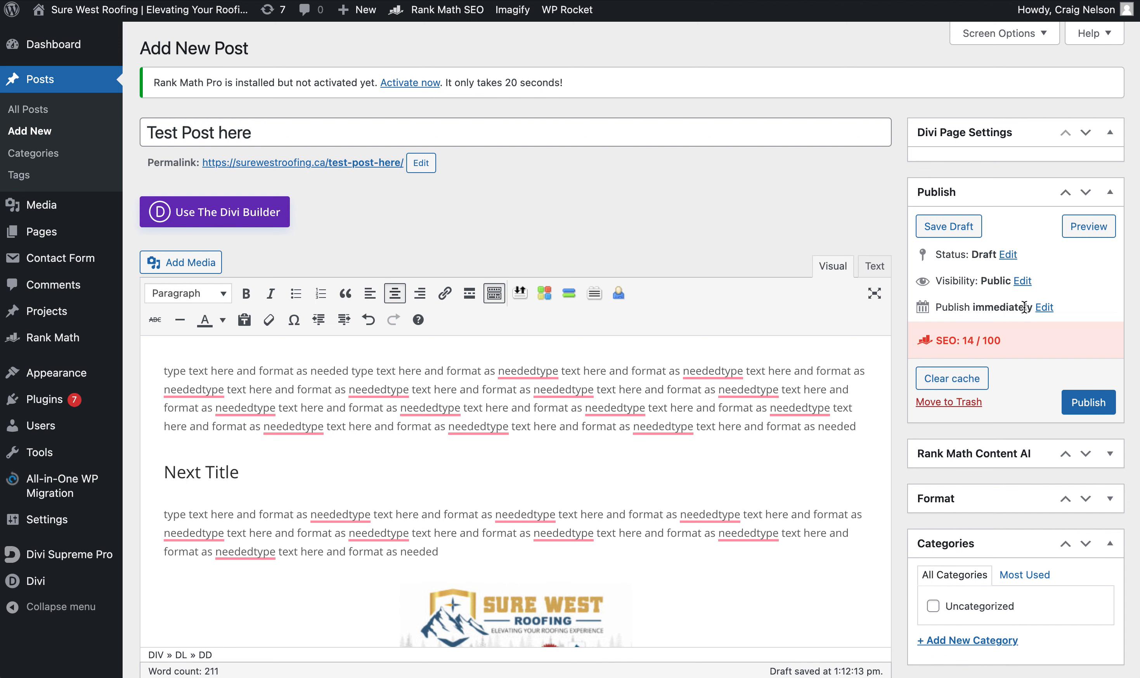
left_click(1044, 308)
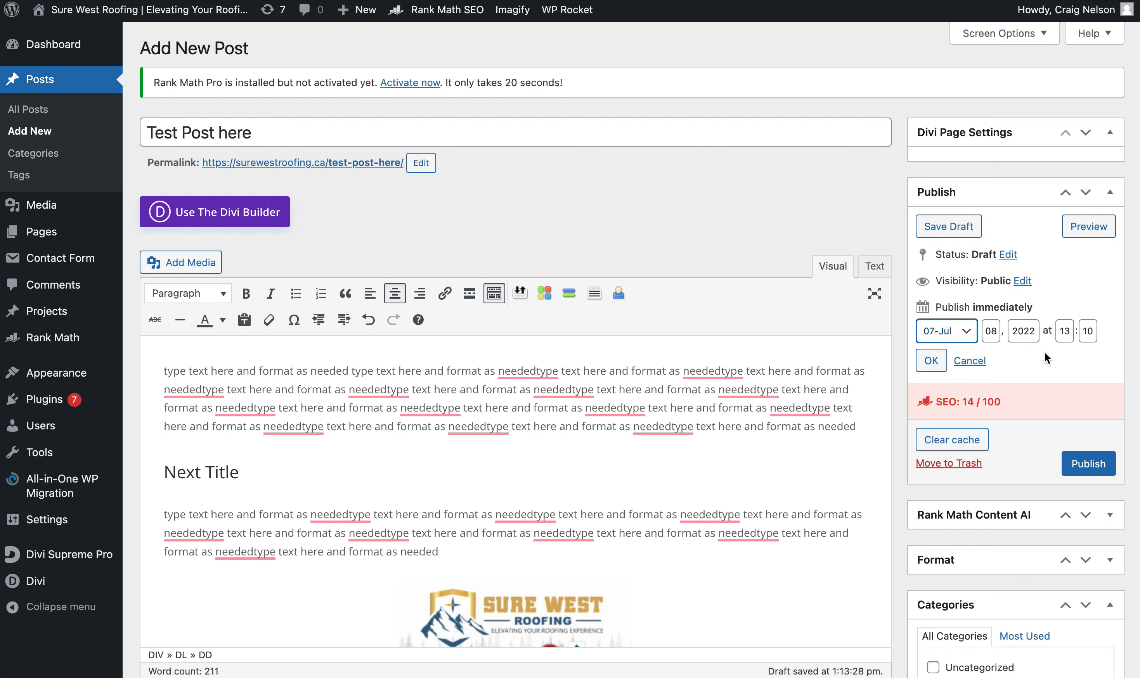
left_click(1085, 469)
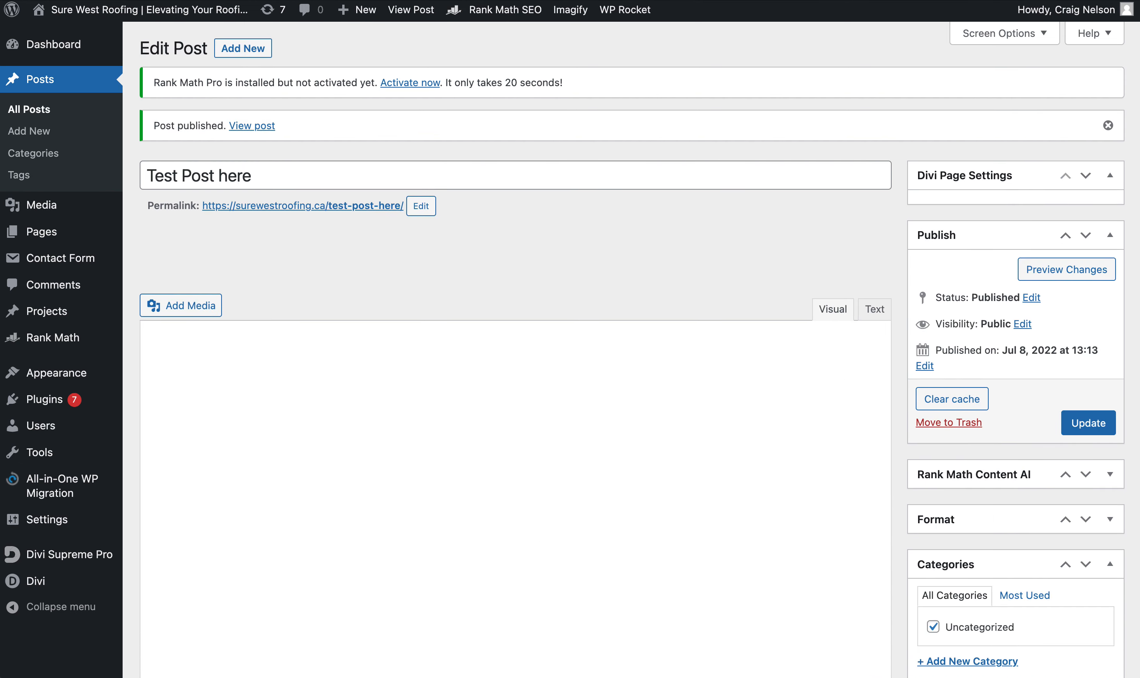
Switch to the website's Blog page, refresh it, and open the published "Test Post here" article
key("ctrl+Tab")
scroll(254, 28, "up", 5)
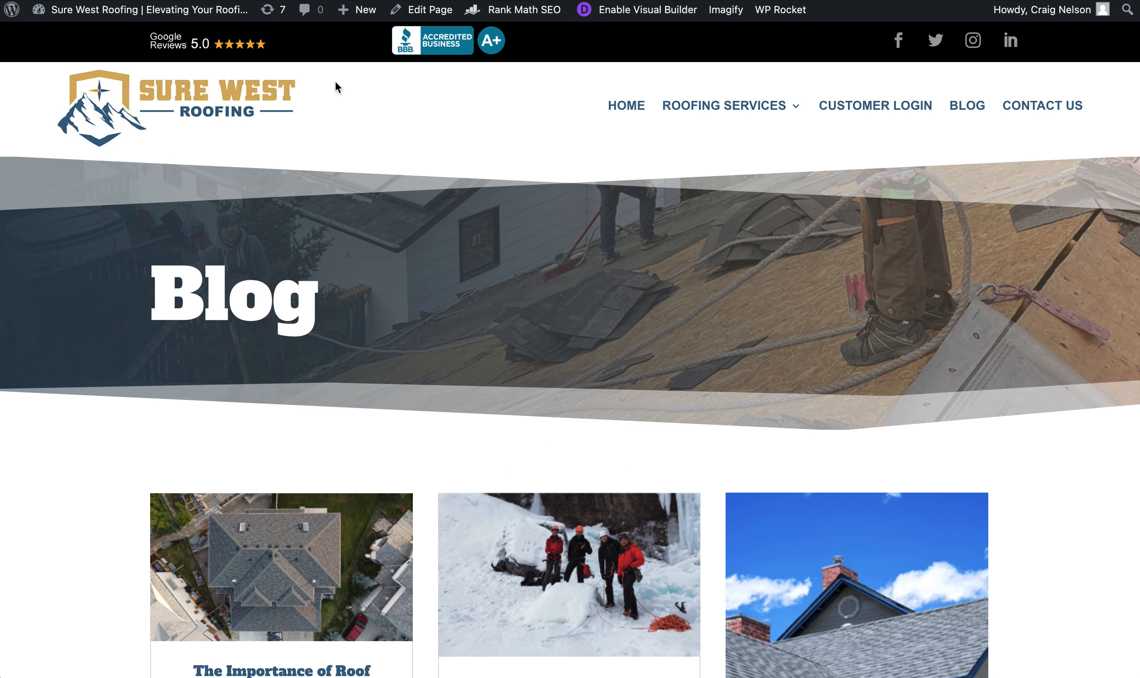
mouse_move(245, 10)
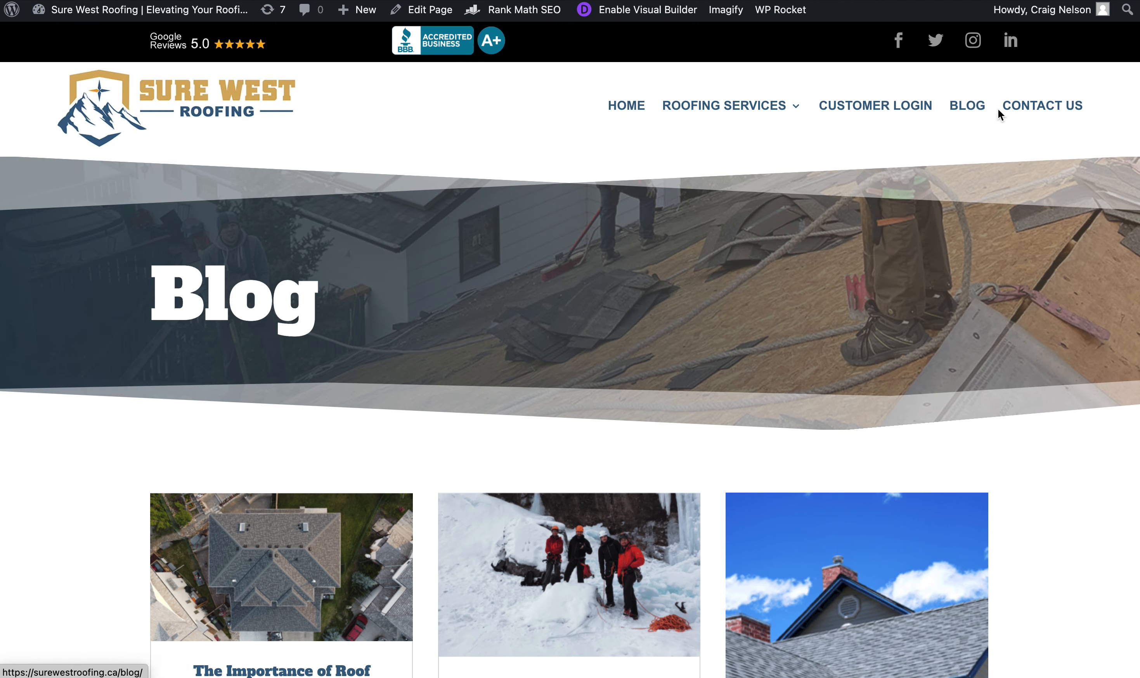
key("super+r")
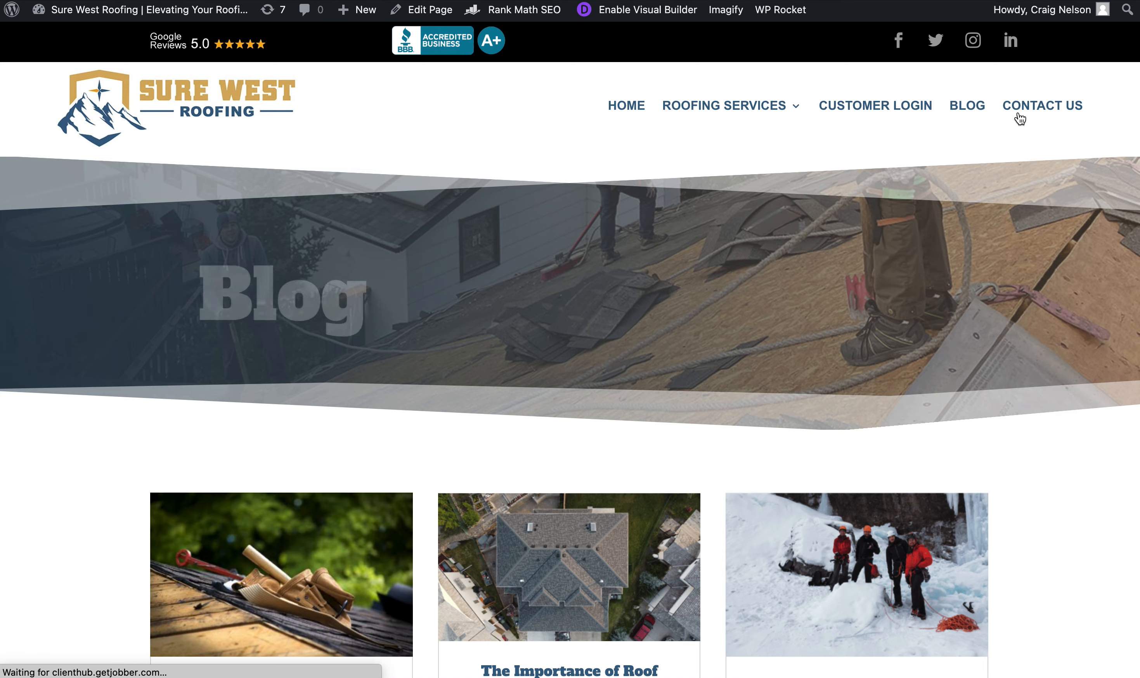
scroll(1018, 115, "down", 5)
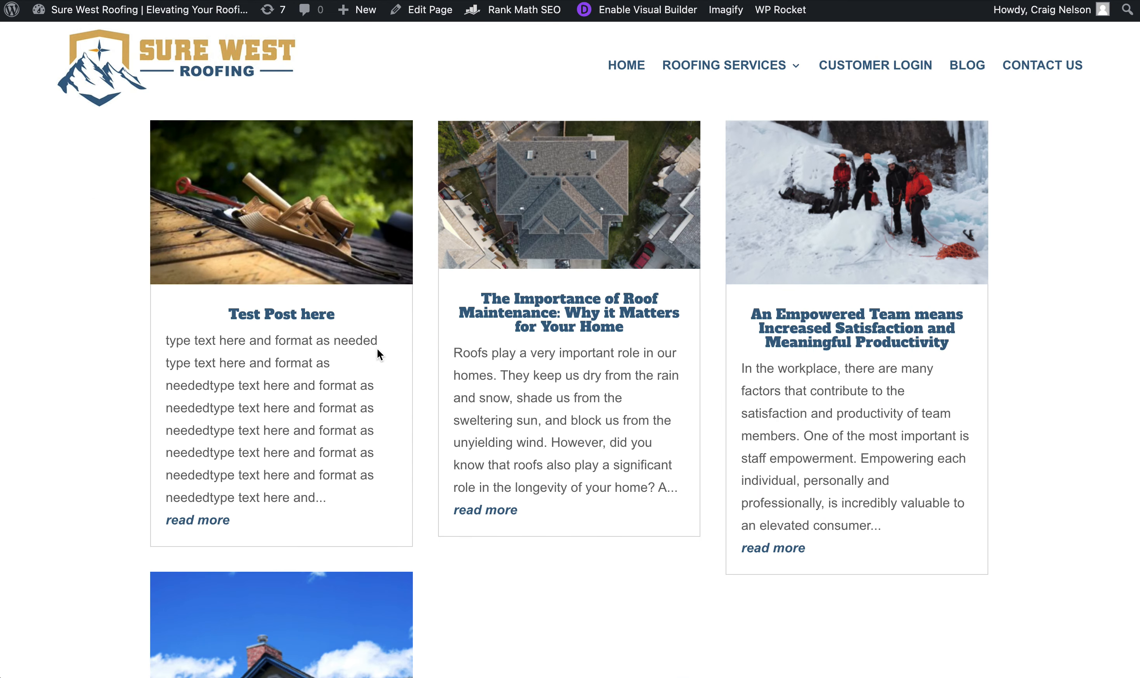
left_click(276, 241)
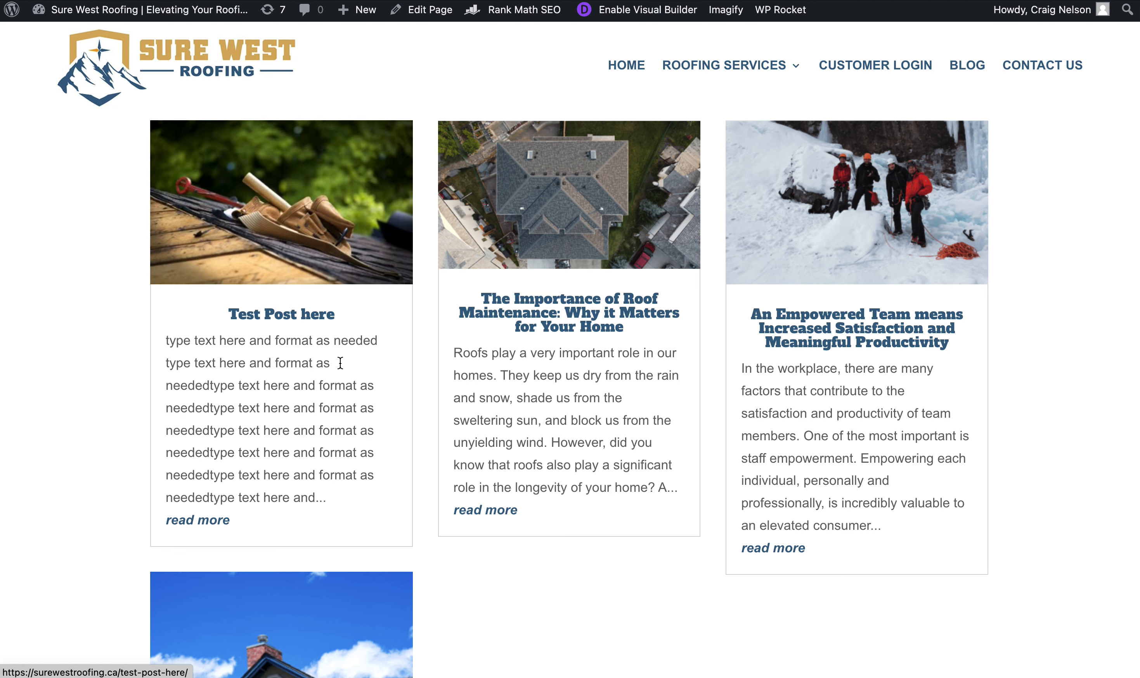
left_click(293, 320)
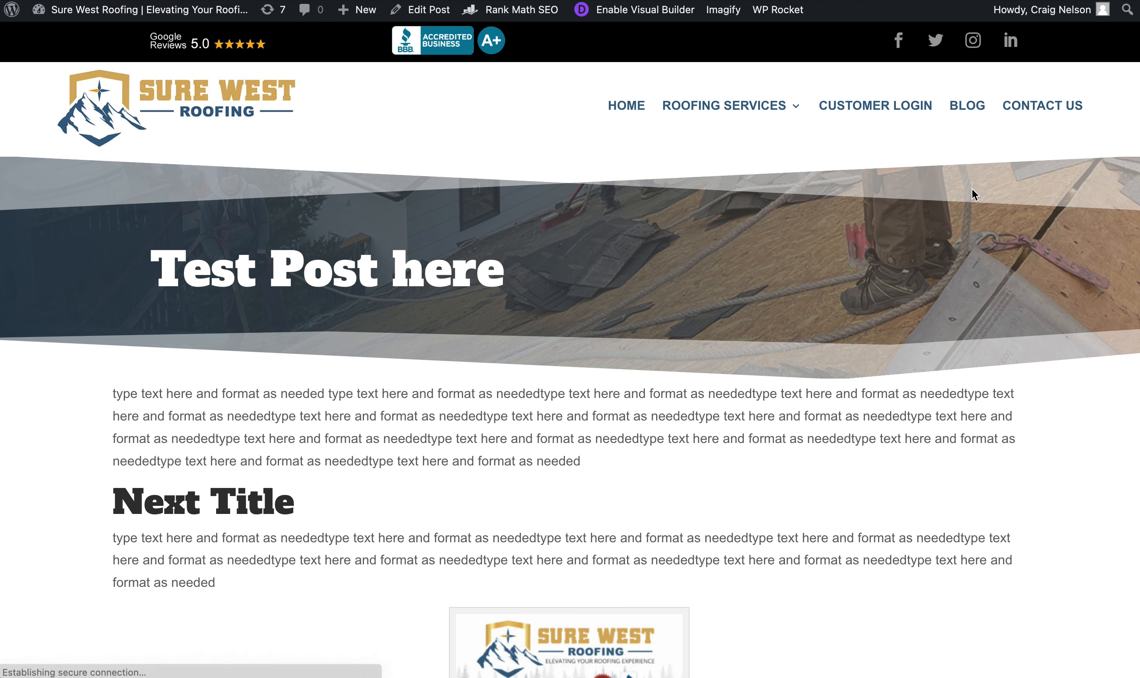
Review the published post from its title through the captioned image, and highlight the closing contact message at the end
scroll(868, 269, "down", 3)
scroll(868, 269, "up", 3)
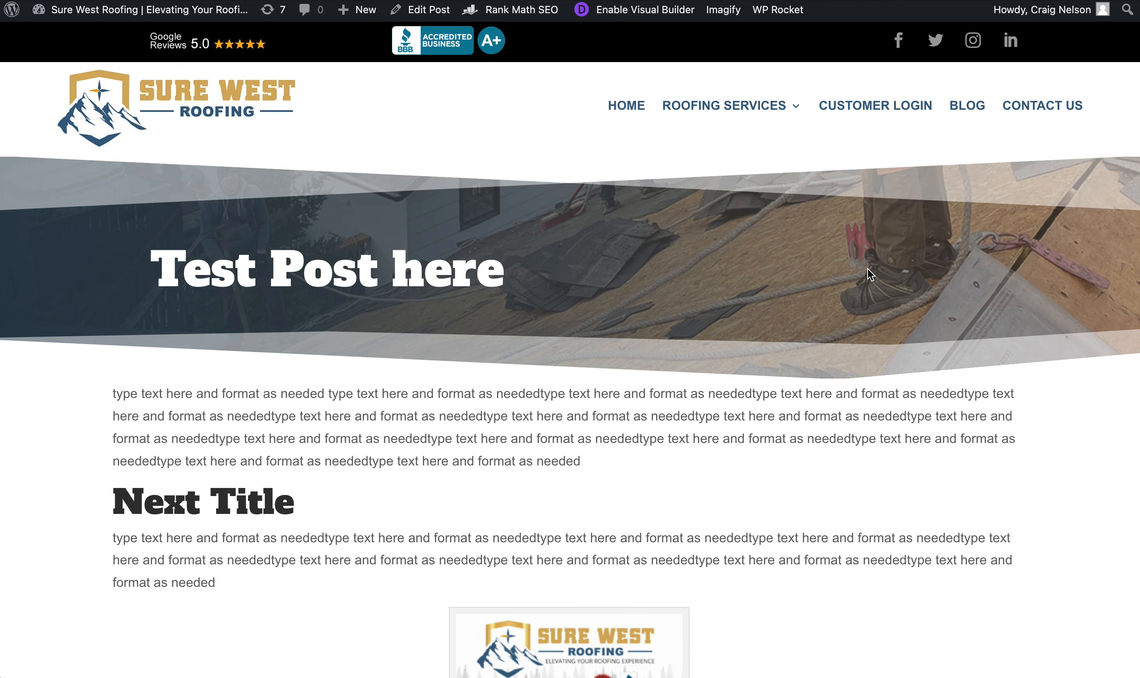
scroll(507, 386, "down", 5)
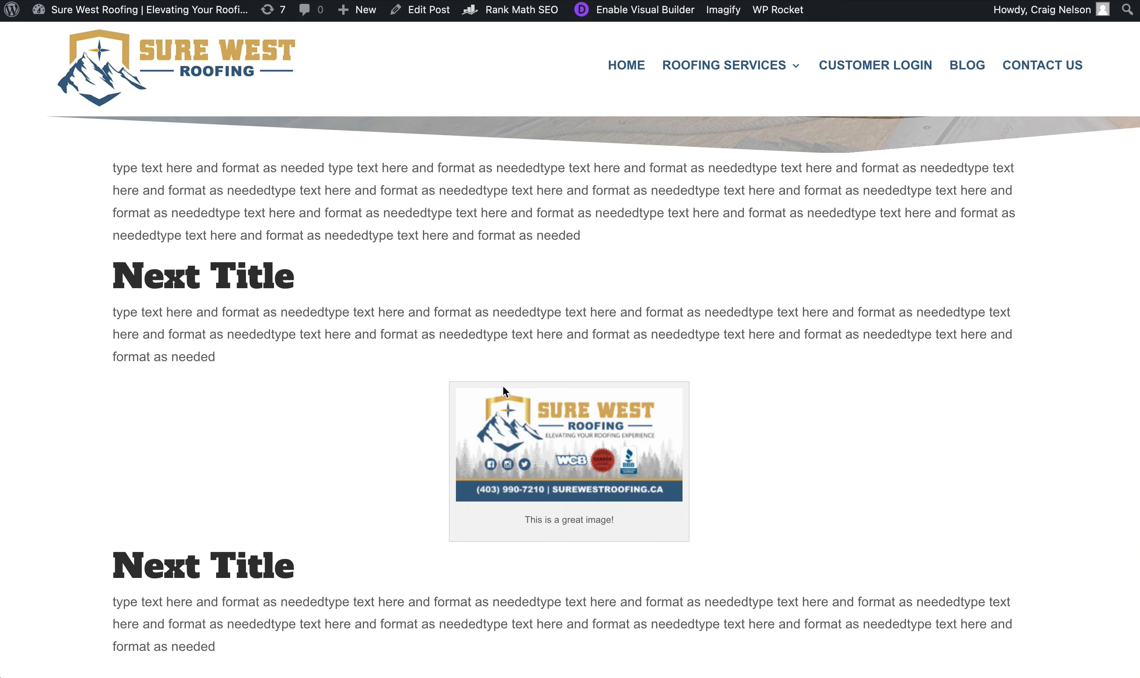
scroll(513, 294, "up", 5)
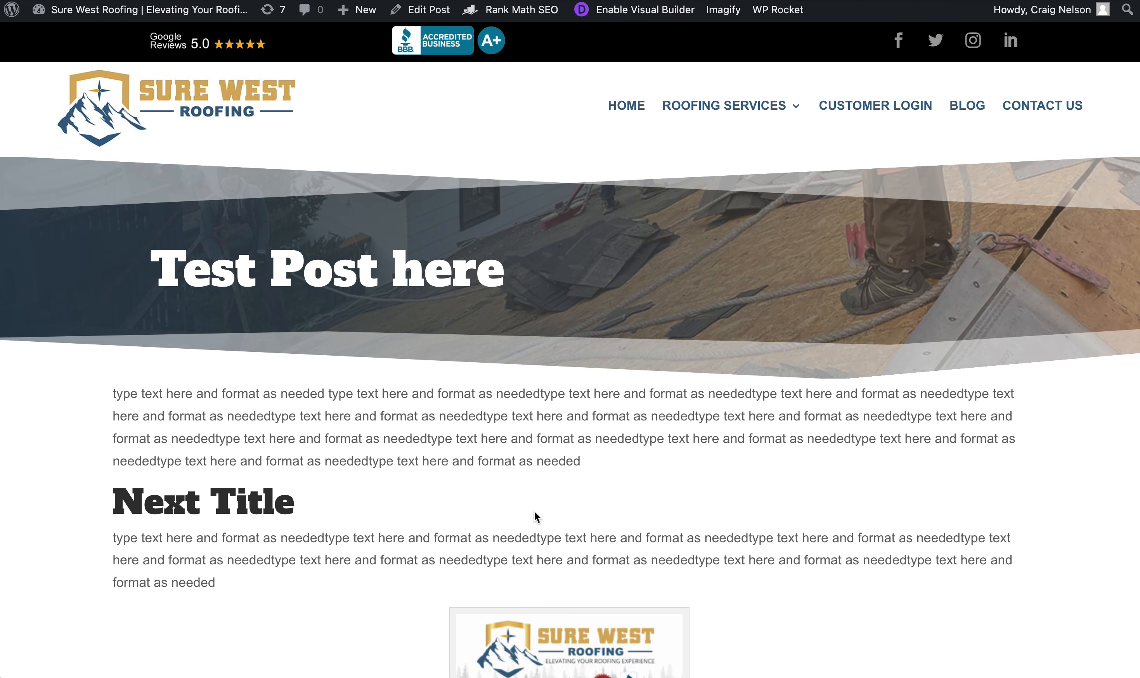
scroll(549, 481, "down", 10)
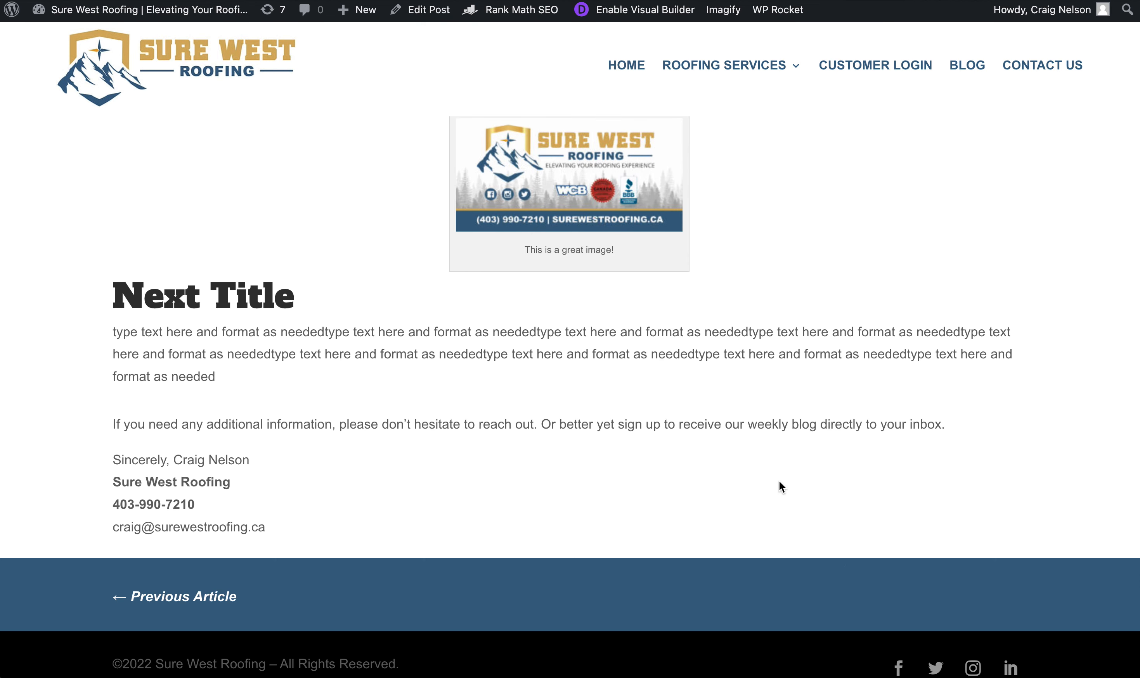
scroll(805, 216, "down", 1)
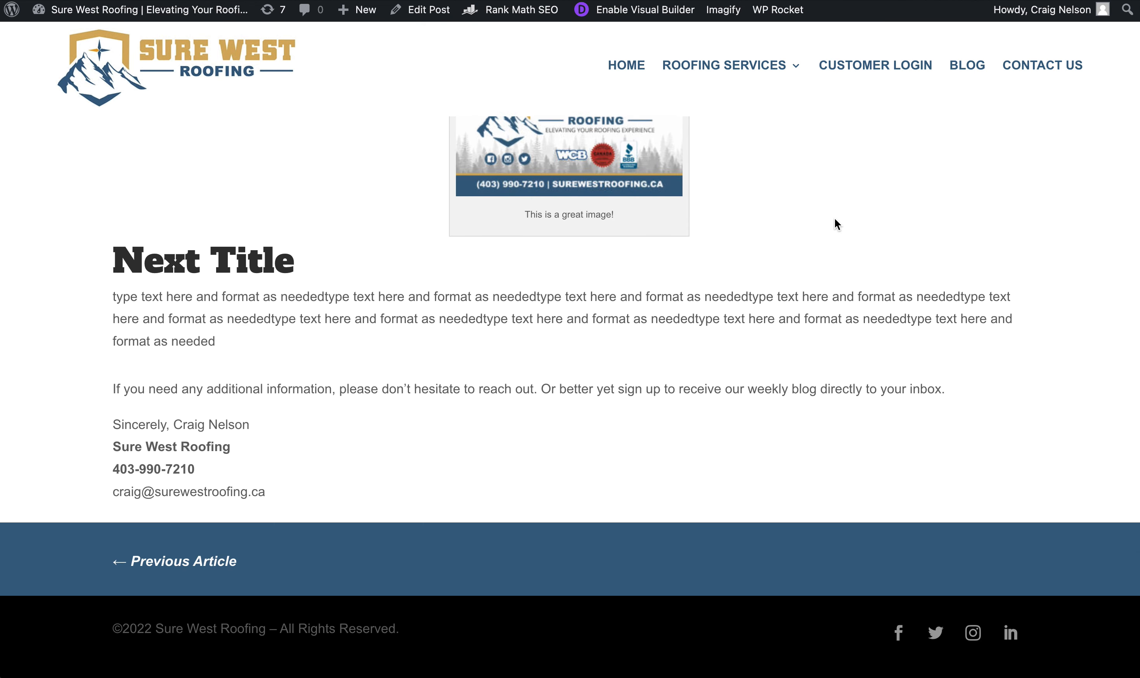
mouse_move(111, 388)
left_mouse_down()
mouse_move(268, 447)
mouse_move(301, 498)
left_mouse_up()
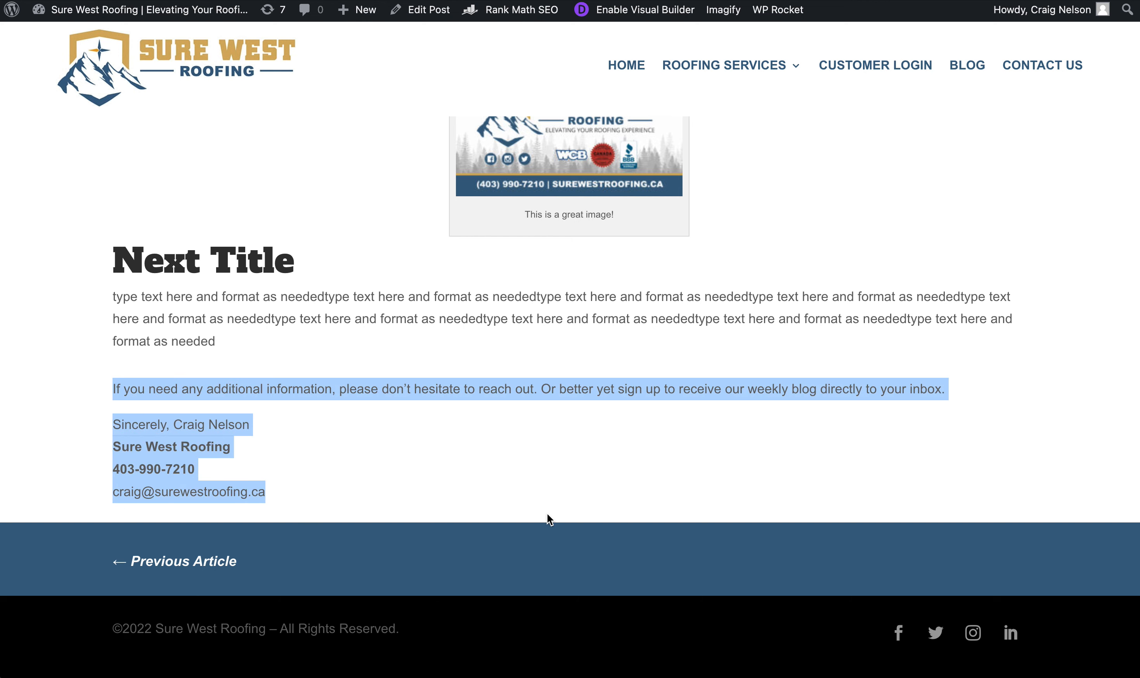
Open the previous article on roof maintenance and check the closing contact message after its Final Thoughts section
left_click(601, 454)
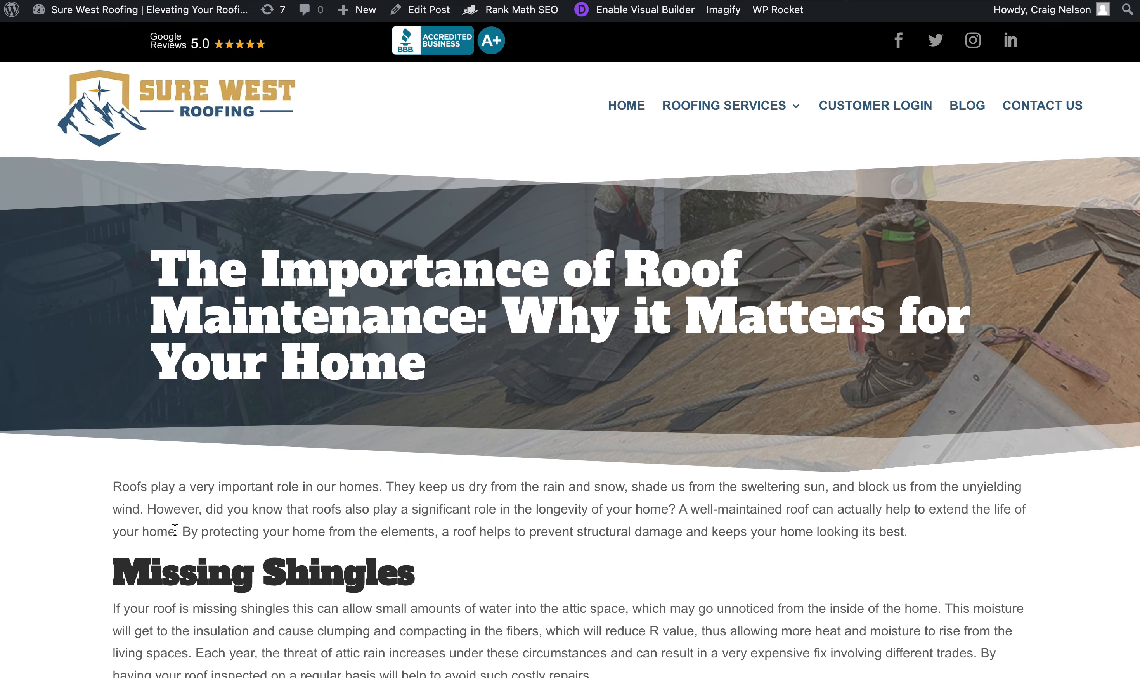
scroll(261, 435, "down", 20)
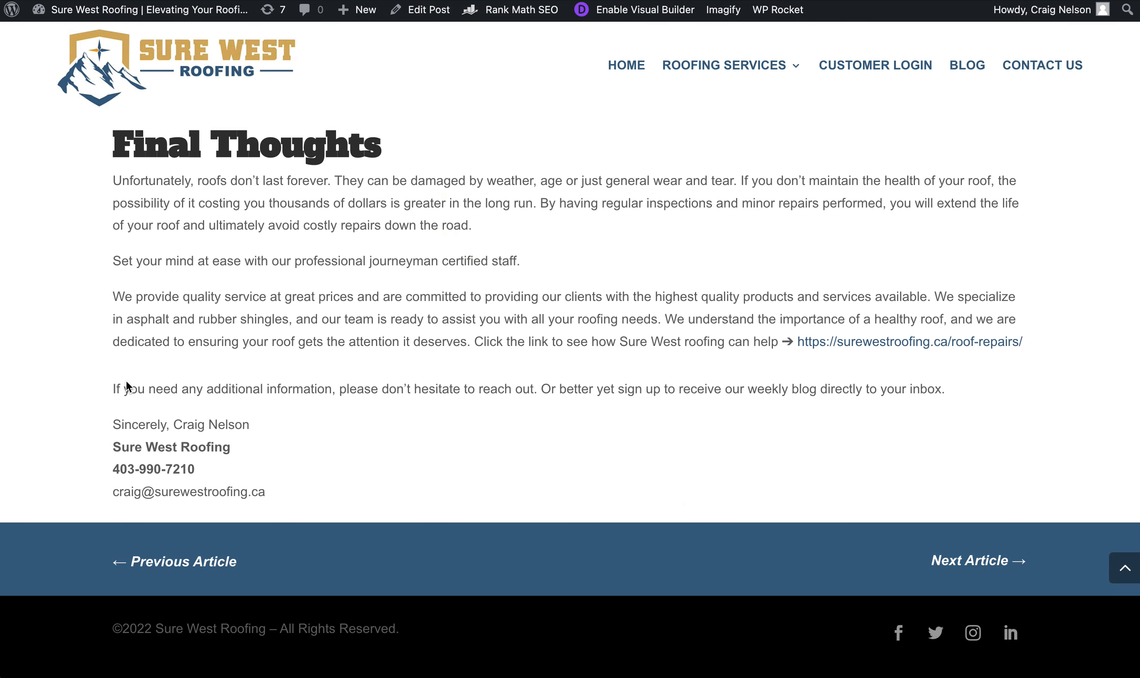
mouse_move(115, 379)
left_mouse_down()
mouse_move(318, 453)
mouse_move(342, 485)
left_mouse_up()
left_click(772, 483)
scroll(779, 483, "up", 20)
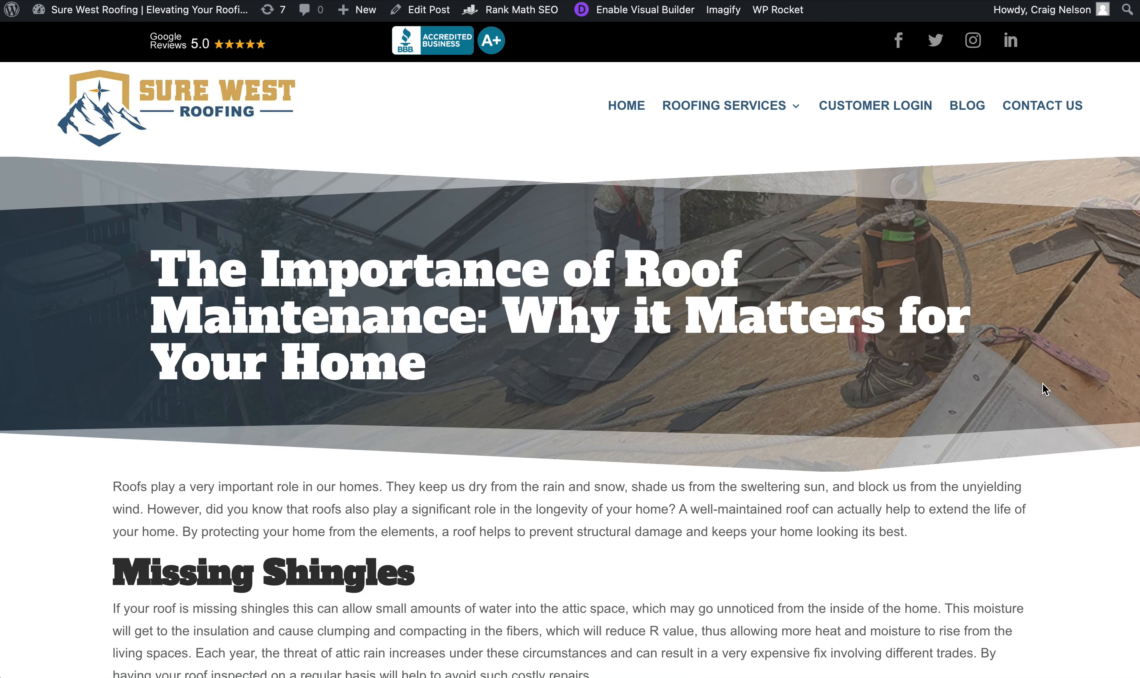